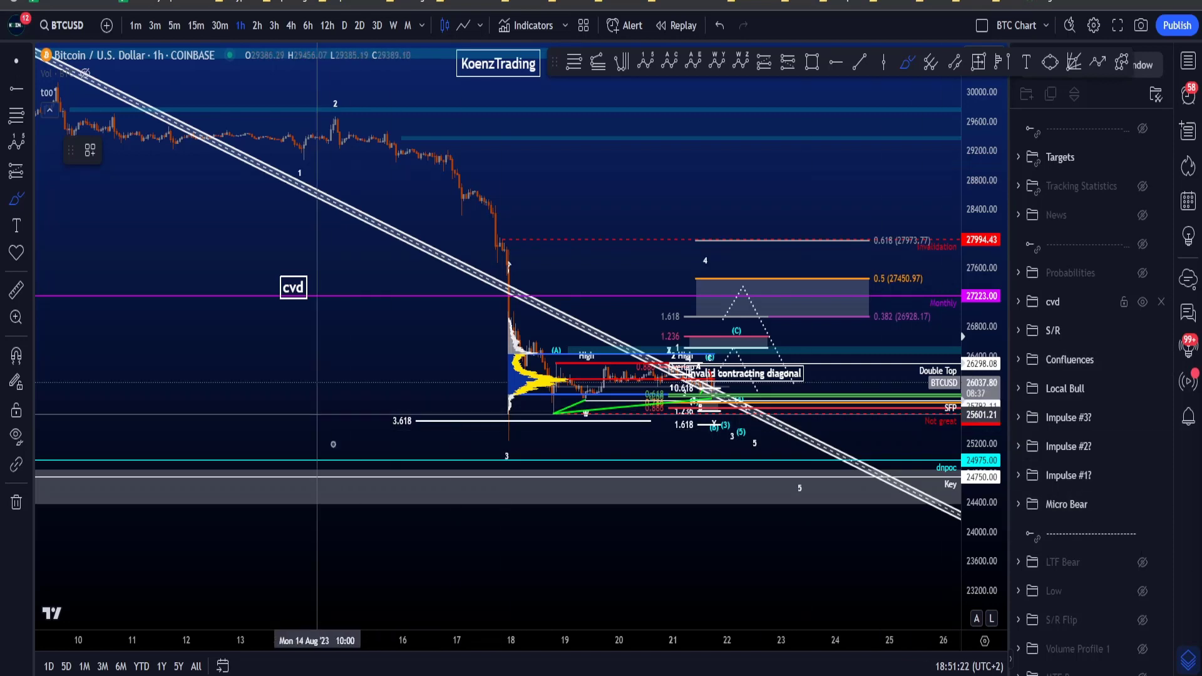
Step: Undo a large brush loop around the price drop and hide the drawing groups from cvd through Impulse #1?
{"action": "mouse_move", "coordinate": [348, 458]}
{"action": "left_mouse_down"}
{"action": "mouse_move", "coordinate": [826, 467]}
{"action": "mouse_move", "coordinate": [401, 200]}
{"action": "mouse_move", "coordinate": [585, 539]}
{"action": "mouse_move", "coordinate": [816, 383]}
{"action": "left_mouse_up"}
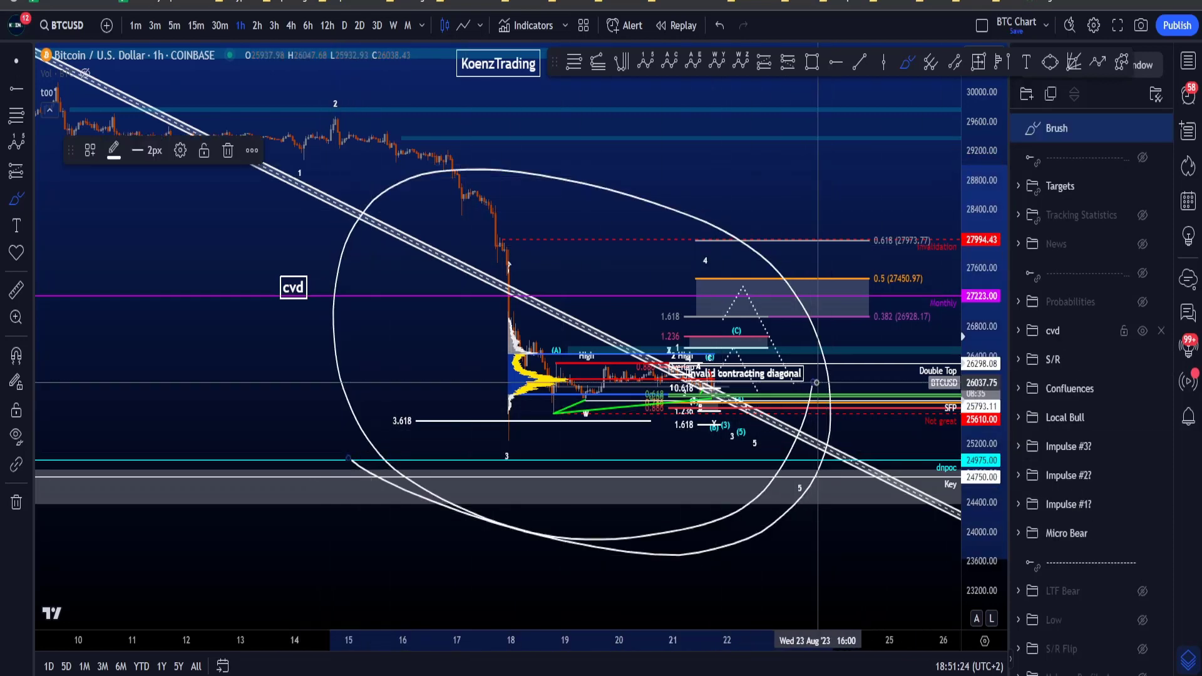
{"action": "key", "text": "ctrl+z"}
{"action": "key", "text": "ctrl+z"}
{"action": "key", "text": "ctrl+z"}
{"action": "key", "text": "ctrl+z"}
{"action": "key", "text": "ctrl+z"}
{"action": "key", "text": "ctrl+z"}
{"action": "key", "text": "ctrl+z"}
{"action": "key", "text": "ctrl+z"}
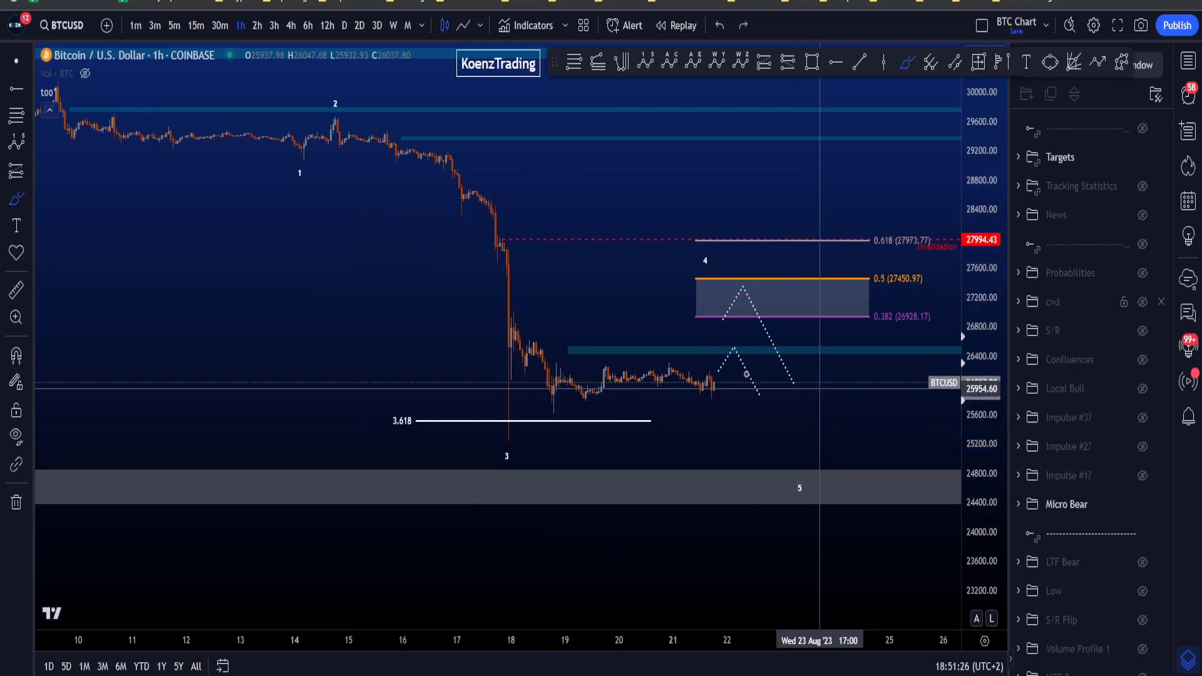
Step: Brush over the decline and mark the wave 3 low at the 3.618 line, undoing each stroke
{"action": "mouse_move", "coordinate": [197, 109]}
{"action": "left_mouse_down"}
{"action": "mouse_move", "coordinate": [299, 179]}
{"action": "mouse_move", "coordinate": [495, 394]}
{"action": "mouse_move", "coordinate": [701, 329]}
{"action": "mouse_move", "coordinate": [771, 479]}
{"action": "left_mouse_up"}
{"action": "key", "text": "ctrl+z"}
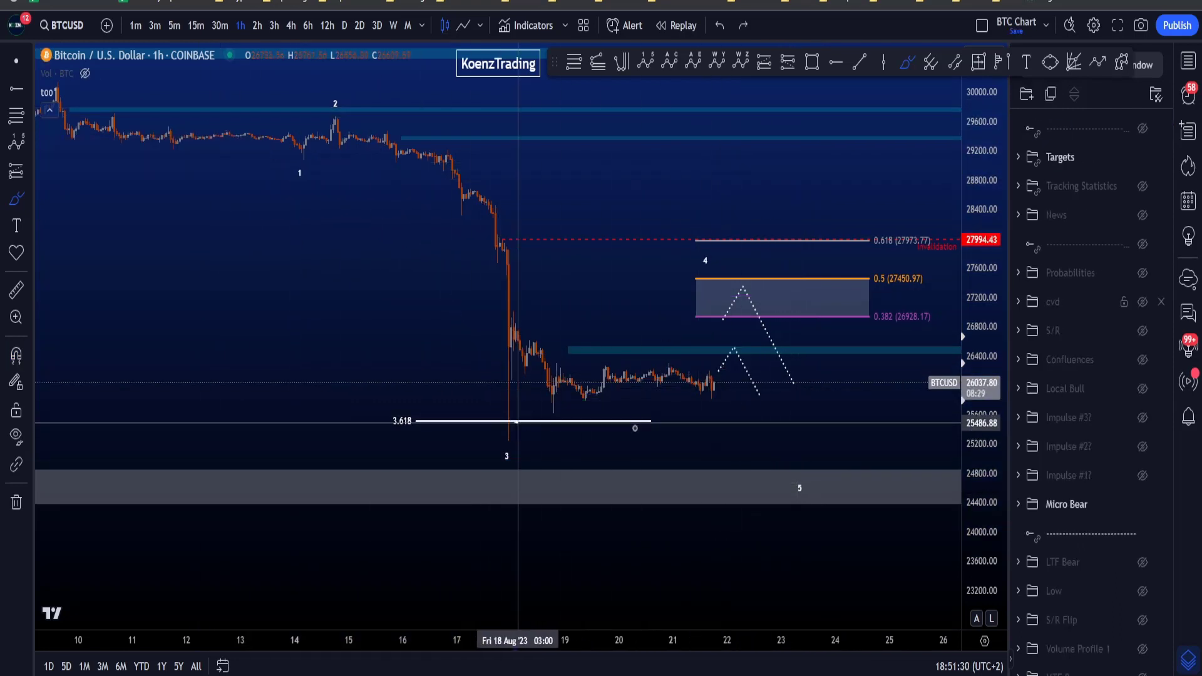
{"action": "mouse_move", "coordinate": [520, 422]}
{"action": "left_mouse_down"}
{"action": "mouse_move", "coordinate": [713, 219]}
{"action": "mouse_move", "coordinate": [489, 325]}
{"action": "mouse_move", "coordinate": [520, 422]}
{"action": "left_mouse_up"}
{"action": "key", "text": "ctrl+z"}
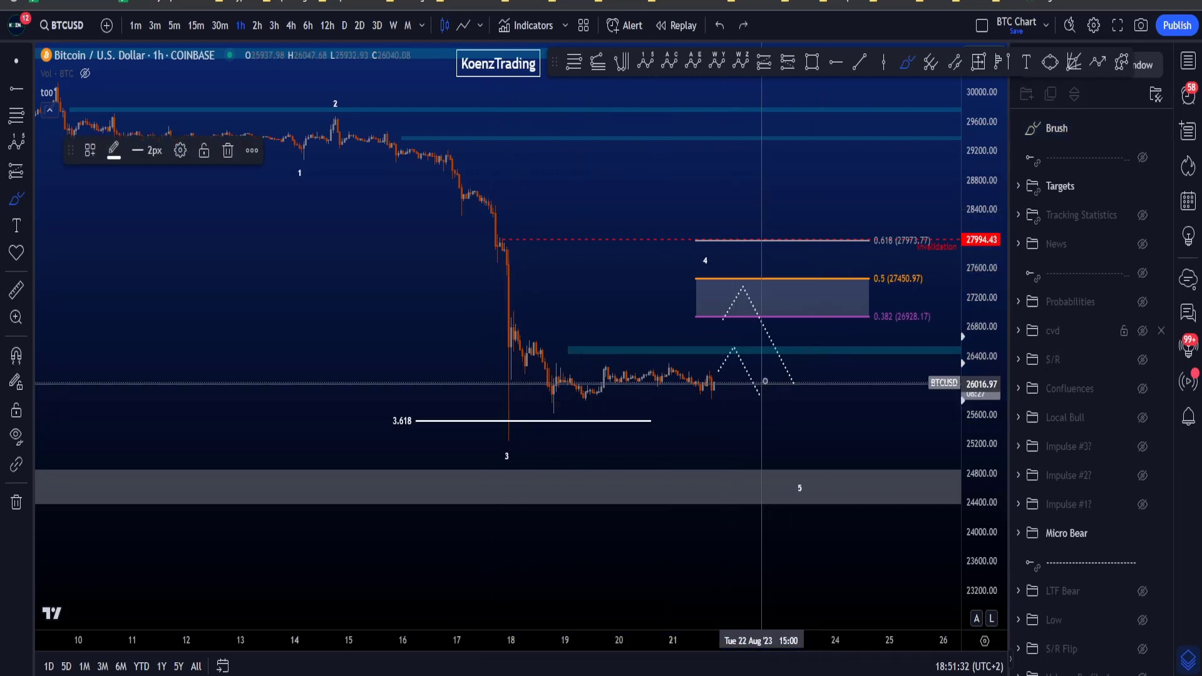
Step: Circle the wave 5 label in the grey zone and brush from wave 1 to wave 2, removing the strokes
{"action": "mouse_move", "coordinate": [714, 356]}
{"action": "left_mouse_down"}
{"action": "mouse_move", "coordinate": [739, 352]}
{"action": "mouse_move", "coordinate": [784, 403]}
{"action": "mouse_move", "coordinate": [813, 499]}
{"action": "mouse_move", "coordinate": [791, 464]}
{"action": "left_mouse_up"}
{"action": "key", "text": "ctrl+z"}
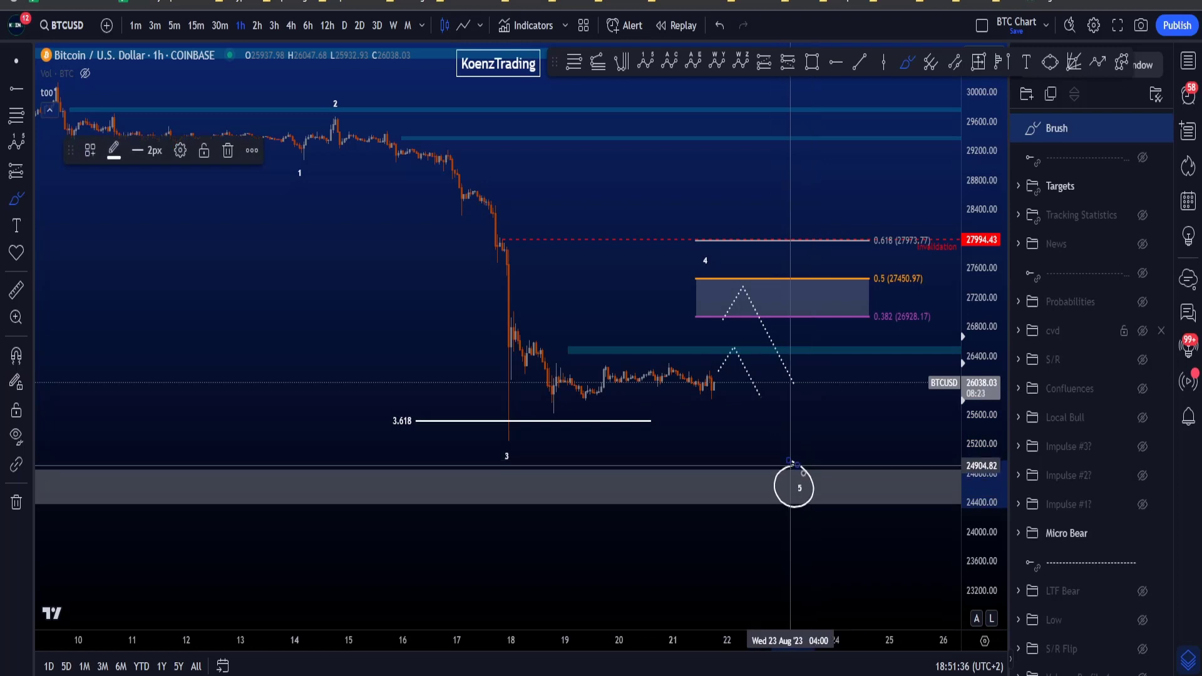
{"action": "key", "text": "ctrl+z"}
{"action": "mouse_move", "coordinate": [290, 196]}
{"action": "left_mouse_down"}
{"action": "mouse_move", "coordinate": [341, 180]}
{"action": "mouse_move", "coordinate": [276, 209]}
{"action": "mouse_move", "coordinate": [336, 122]}
{"action": "left_mouse_up"}
{"action": "key", "text": "ctrl+z"}
{"action": "key", "text": "ctrl+z"}
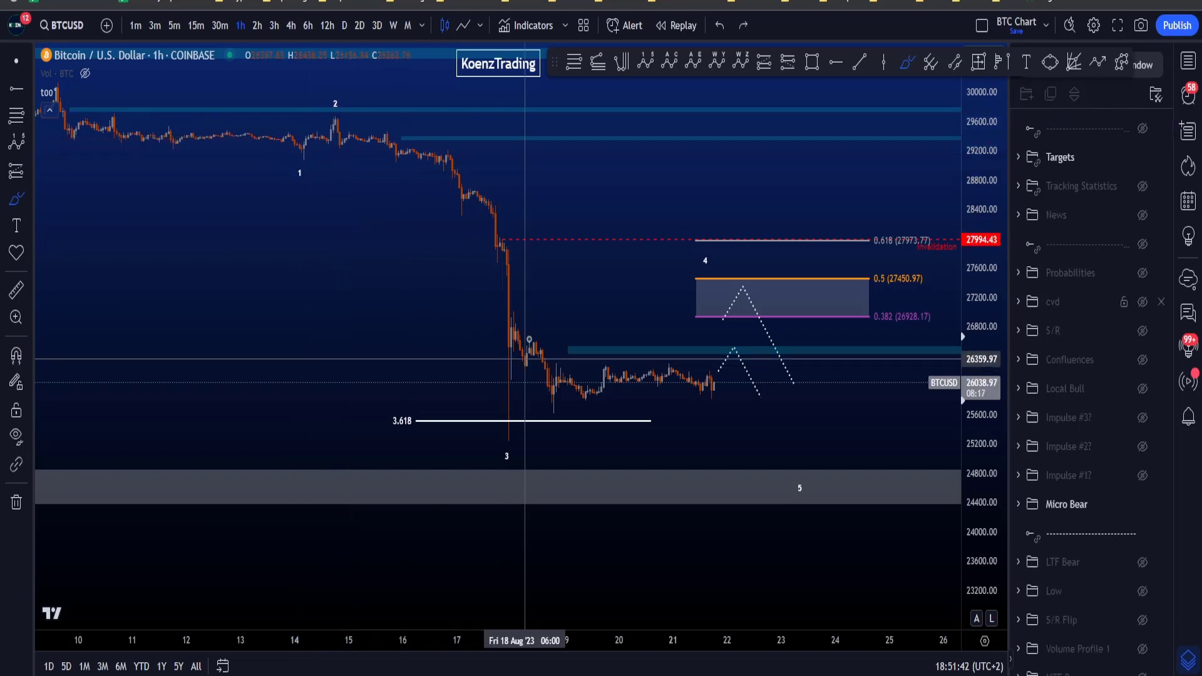
Step: Brush two near-horizontal lines bounding the price range above and below the consolidation, and undo both
{"action": "left_click_drag", "start_coordinate": [502, 314], "coordinate": [799, 327]}
{"action": "left_click_drag", "start_coordinate": [476, 417], "coordinate": [762, 423]}
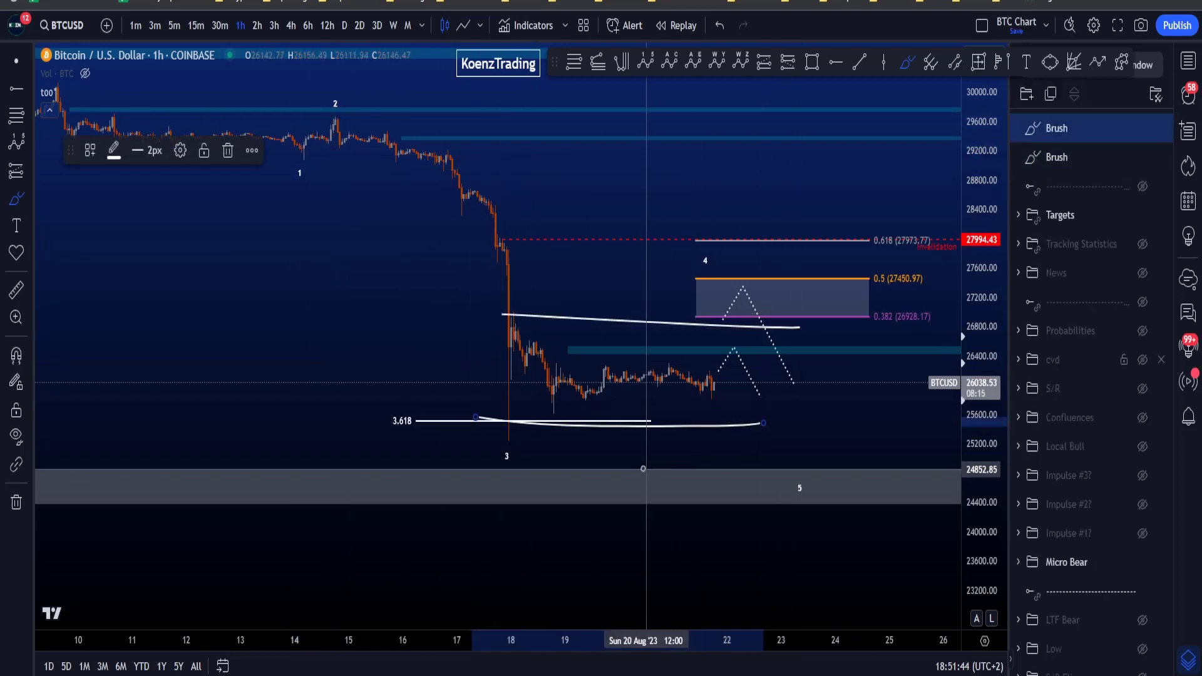
{"action": "key", "text": "ctrl+z"}
{"action": "key", "text": "ctrl+z"}
Step: Brush a path from the wave 4 label down to the wave 5 label, circling both, and undo it
{"action": "mouse_move", "coordinate": [980, 519]}
{"action": "left_mouse_down"}
{"action": "mouse_move", "coordinate": [982, 418]}
{"action": "mouse_move", "coordinate": [927, 477]}
{"action": "left_mouse_up"}
{"action": "scroll", "coordinate": [915, 459], "scroll_direction": "up", "scroll_amount": 1}
{"action": "mouse_move", "coordinate": [697, 211]}
{"action": "left_mouse_down"}
{"action": "mouse_move", "coordinate": [671, 217]}
{"action": "mouse_move", "coordinate": [691, 227]}
{"action": "mouse_move", "coordinate": [778, 442]}
{"action": "mouse_move", "coordinate": [788, 577]}
{"action": "mouse_move", "coordinate": [803, 552]}
{"action": "left_mouse_up"}
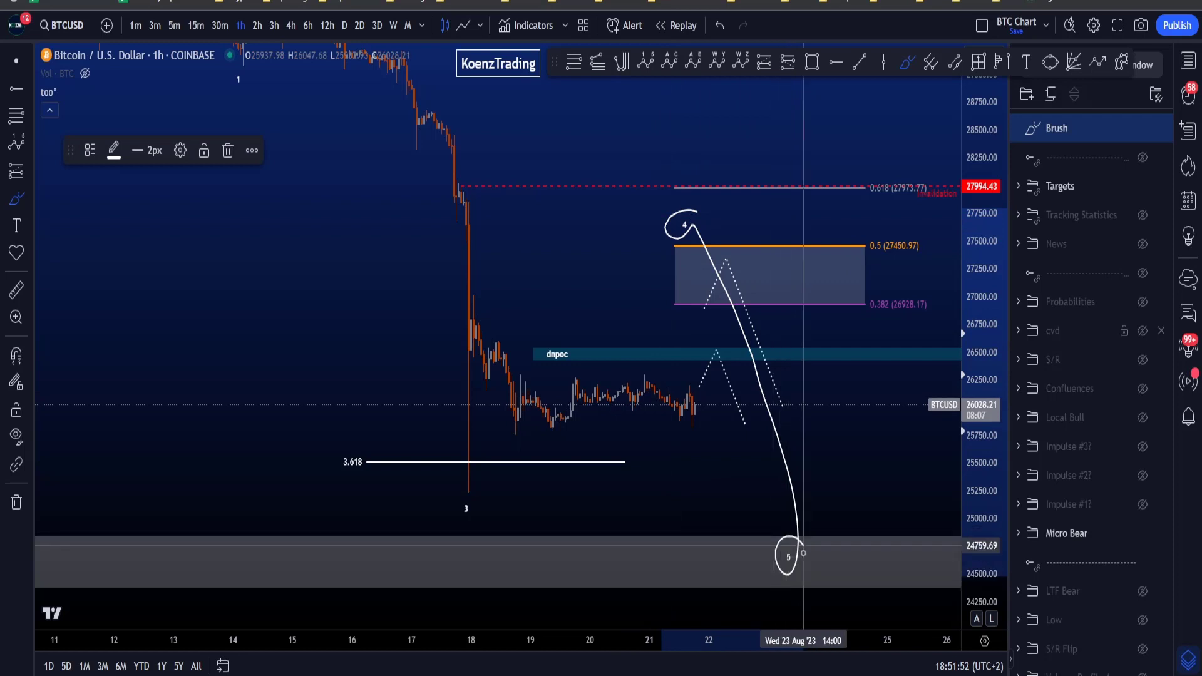
{"action": "key", "text": "ctrl+z"}
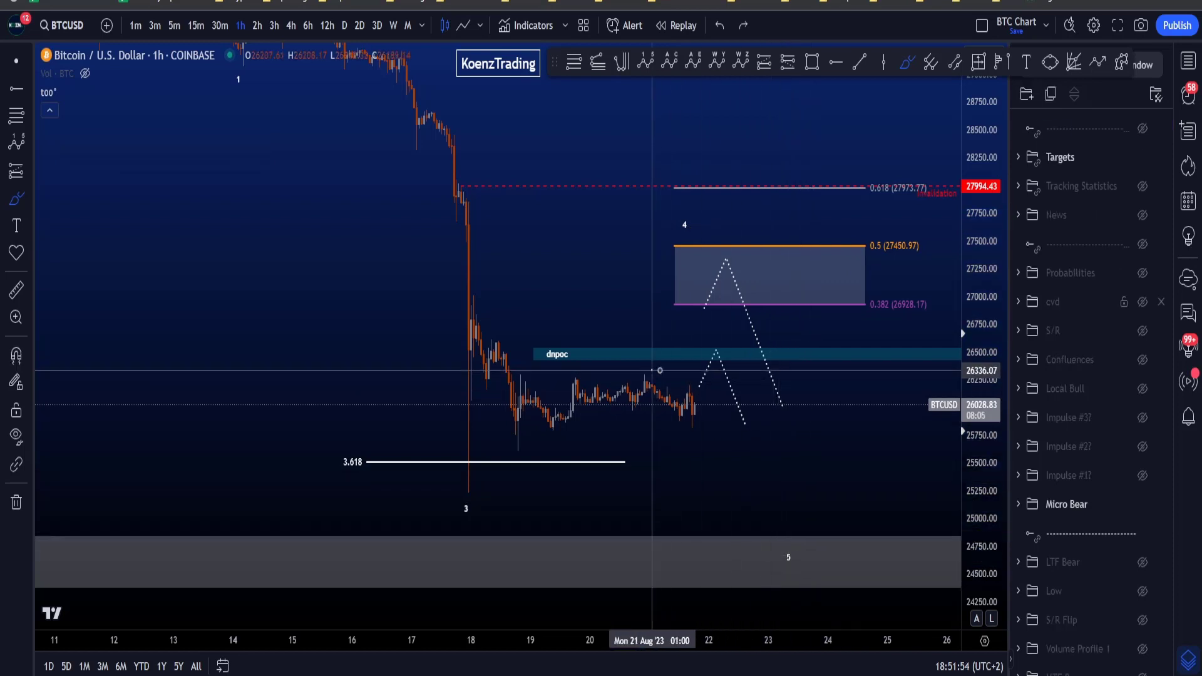
Step: Sketch a downward arrow from the latest highs toward wave 5 and mark the wave 5 target, undoing all strokes
{"action": "mouse_move", "coordinate": [656, 371]}
{"action": "left_mouse_down"}
{"action": "mouse_move", "coordinate": [730, 415]}
{"action": "mouse_move", "coordinate": [761, 489]}
{"action": "left_mouse_up"}
{"action": "mouse_move", "coordinate": [764, 433]}
{"action": "left_mouse_down"}
{"action": "mouse_move", "coordinate": [780, 530]}
{"action": "mouse_move", "coordinate": [728, 477]}
{"action": "left_mouse_up"}
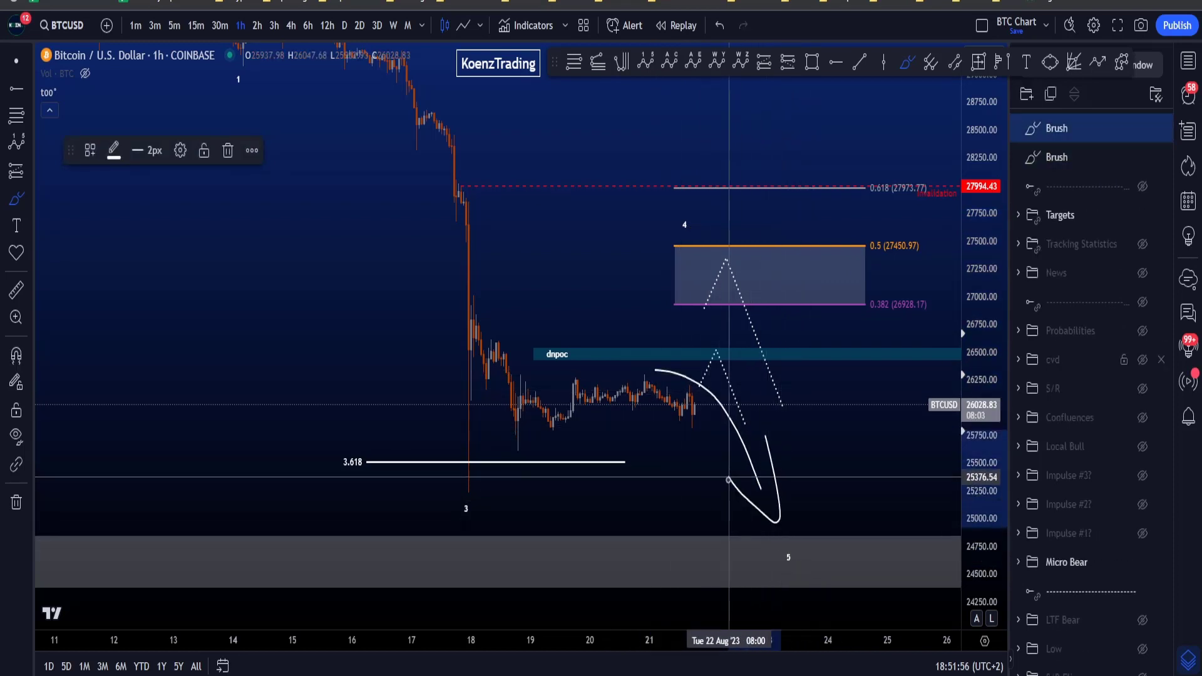
{"action": "key", "text": "ctrl+z"}
{"action": "key", "text": "ctrl+z"}
{"action": "mouse_move", "coordinate": [793, 534]}
{"action": "left_mouse_down"}
{"action": "mouse_move", "coordinate": [796, 582]}
{"action": "mouse_move", "coordinate": [803, 551]}
{"action": "left_mouse_up"}
{"action": "key", "text": "ctrl+z"}
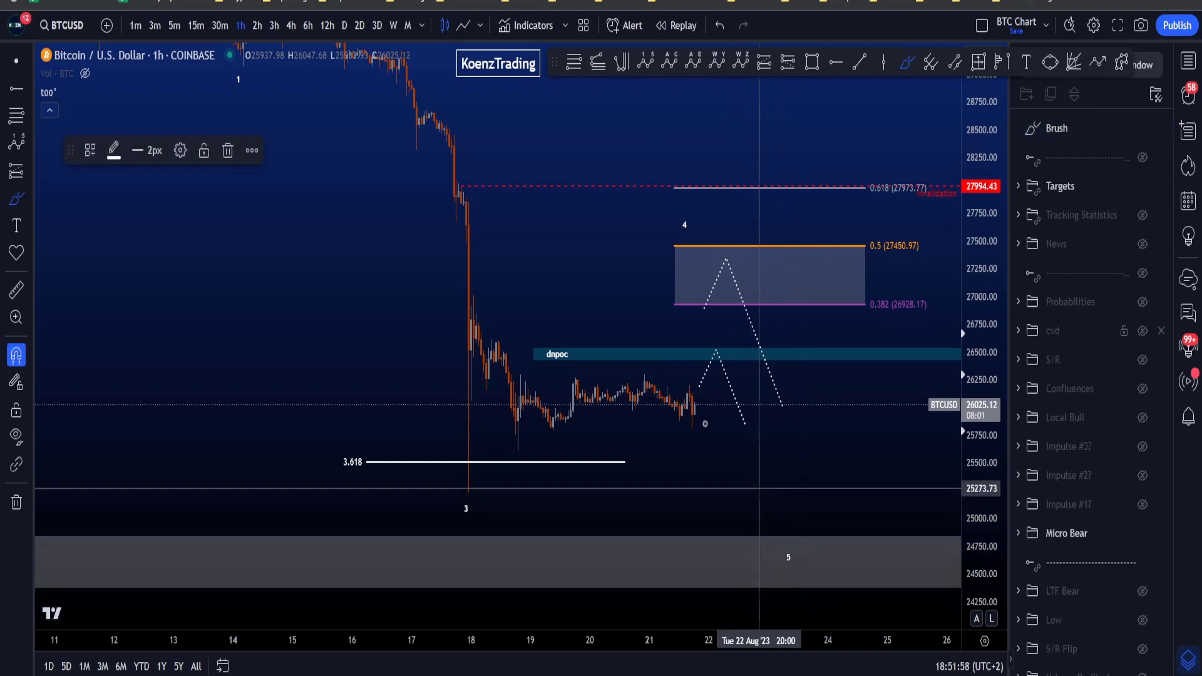
Step: Brush a stepped decline from the current price to wave 5 and a loop around the recent consolidation, undoing each
{"action": "mouse_move", "coordinate": [699, 377]}
{"action": "left_mouse_down"}
{"action": "mouse_move", "coordinate": [712, 444]}
{"action": "mouse_move", "coordinate": [754, 454]}
{"action": "mouse_move", "coordinate": [796, 515]}
{"action": "left_mouse_up"}
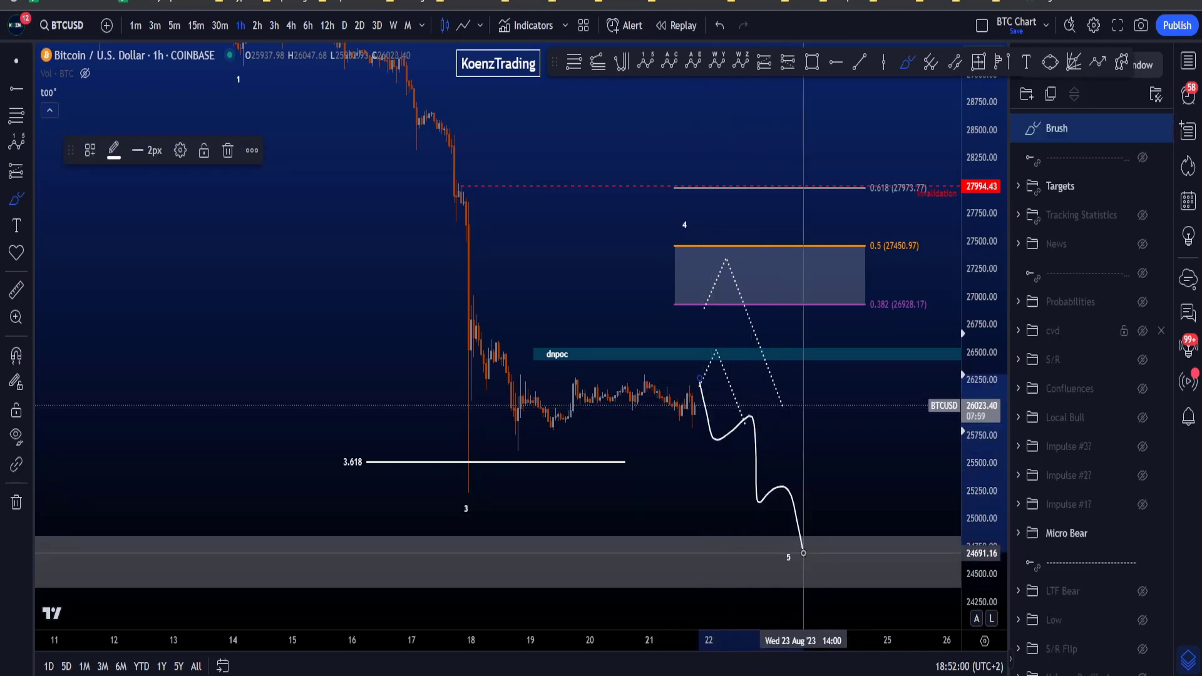
{"action": "key", "text": "ctrl+z"}
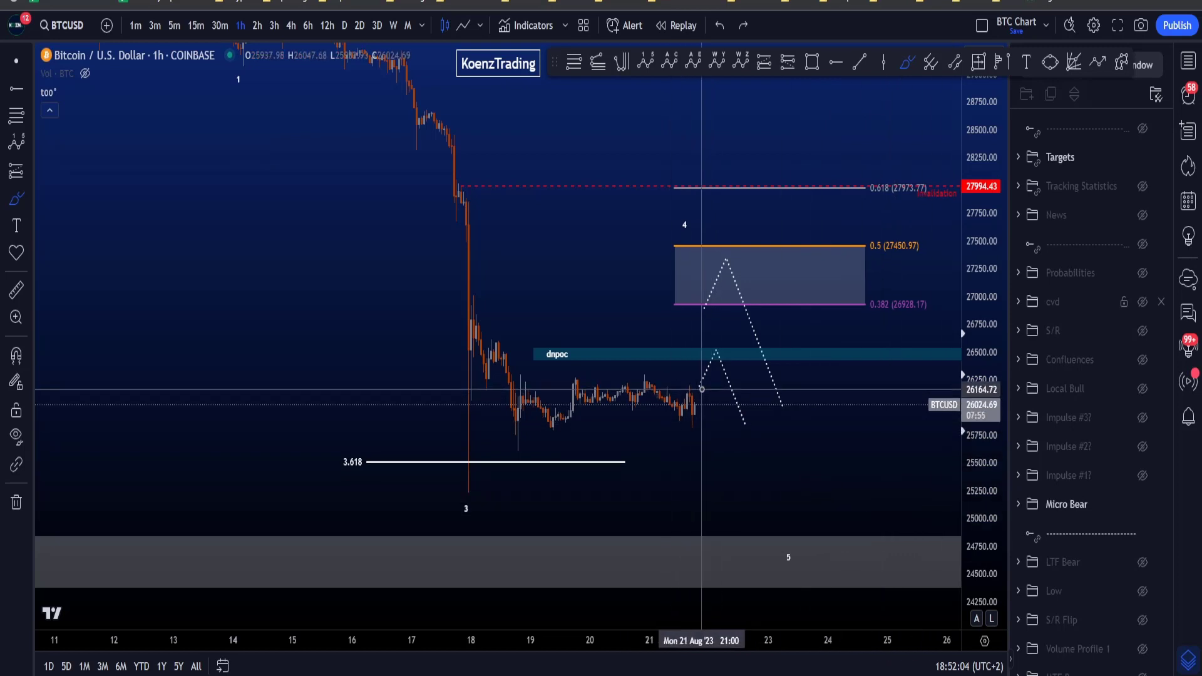
{"action": "mouse_move", "coordinate": [702, 389]}
{"action": "left_mouse_down"}
{"action": "mouse_move", "coordinate": [614, 369]}
{"action": "mouse_move", "coordinate": [692, 391]}
{"action": "left_mouse_up"}
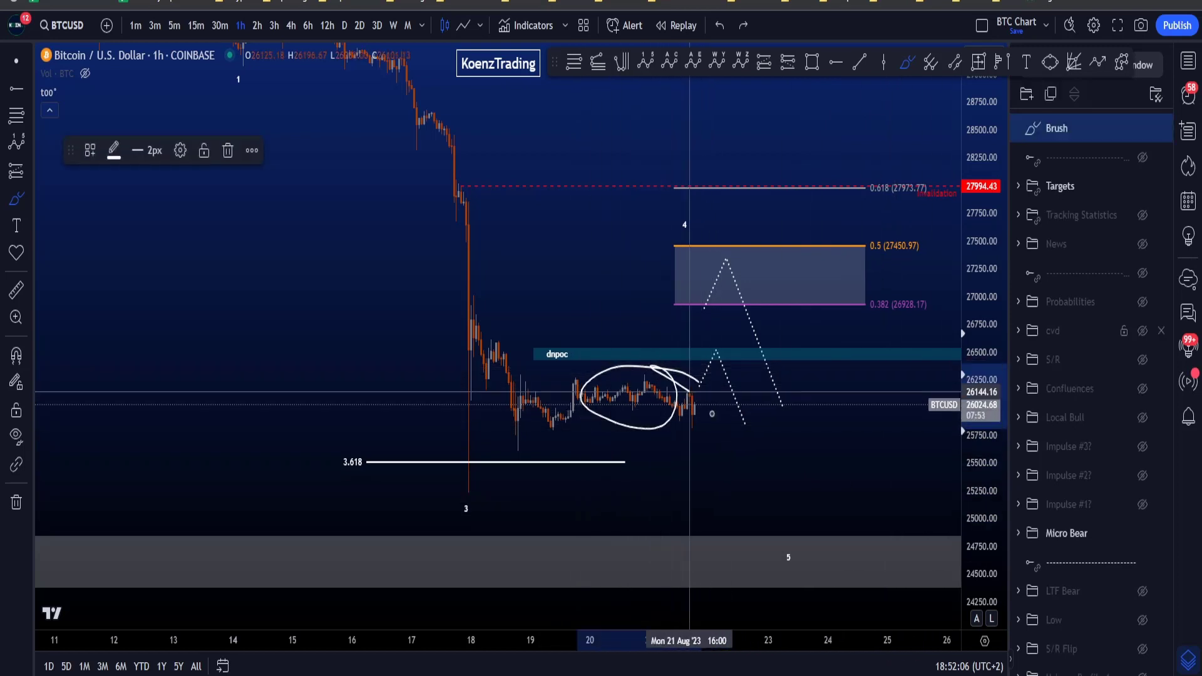
{"action": "key", "text": "ctrl+z"}
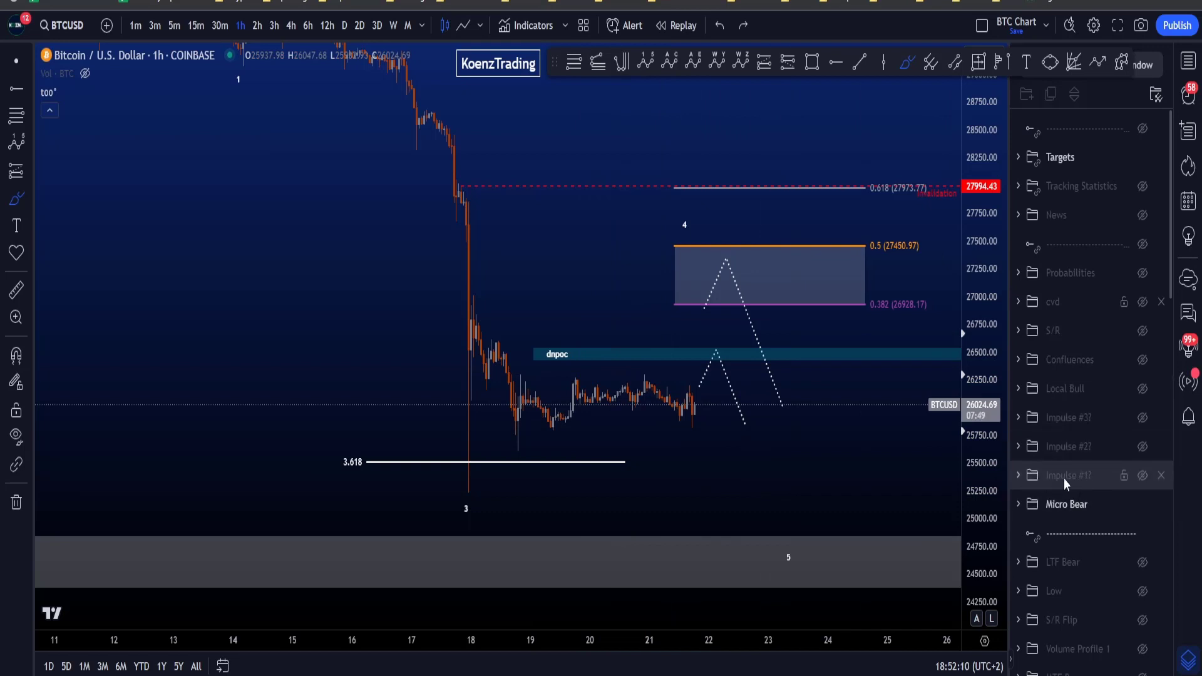
Step: Hide the Micro Bear drawings, show the Impulse #1? group and switch the chart to the 30-minute timeframe
{"action": "left_click", "coordinate": [1142, 504]}
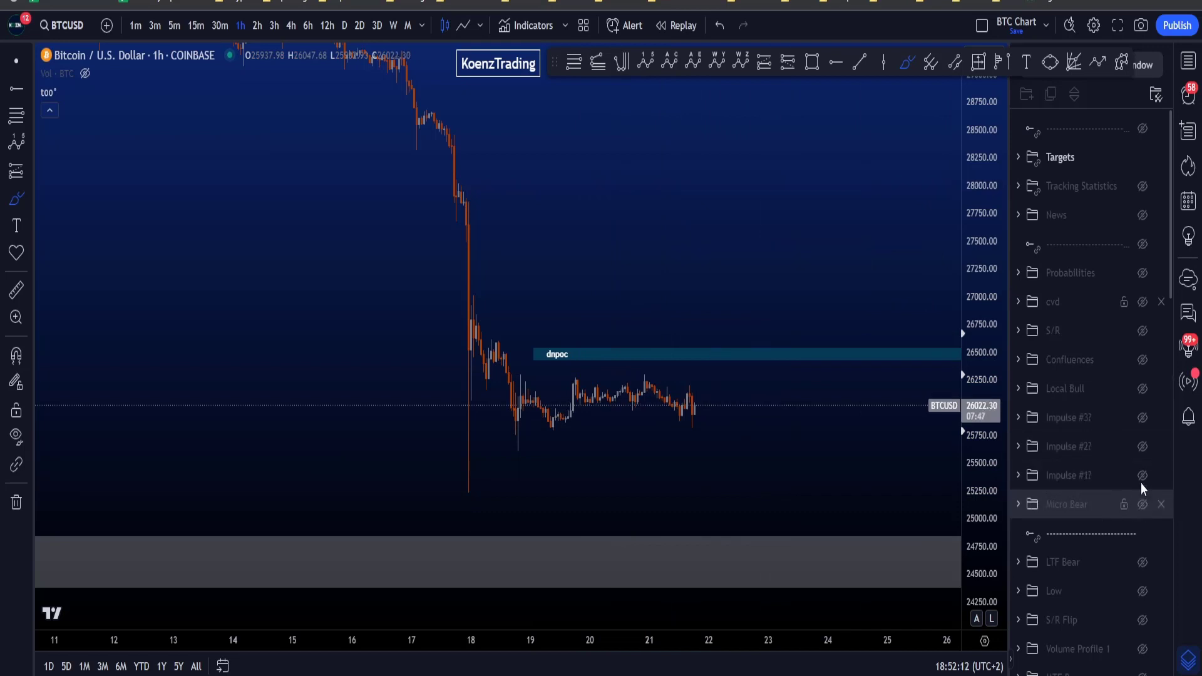
{"action": "left_click", "coordinate": [1143, 476]}
{"action": "left_click", "coordinate": [220, 25]}
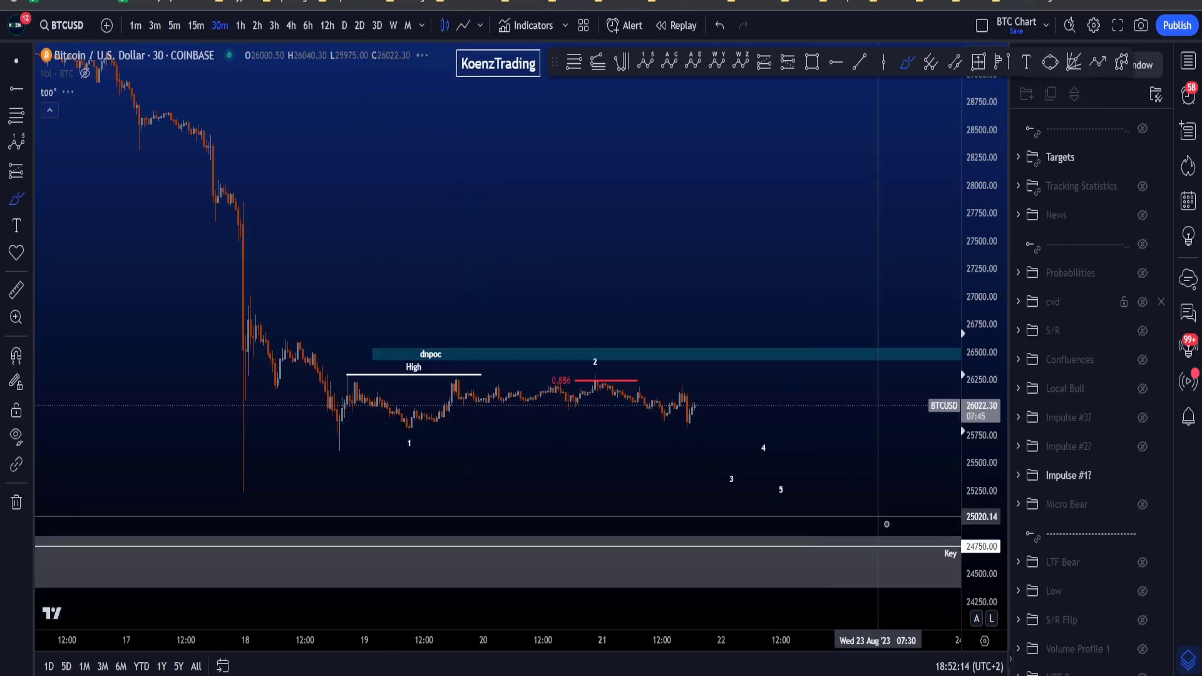
{"action": "left_click_drag", "start_coordinate": [983, 555], "coordinate": [982, 504]}
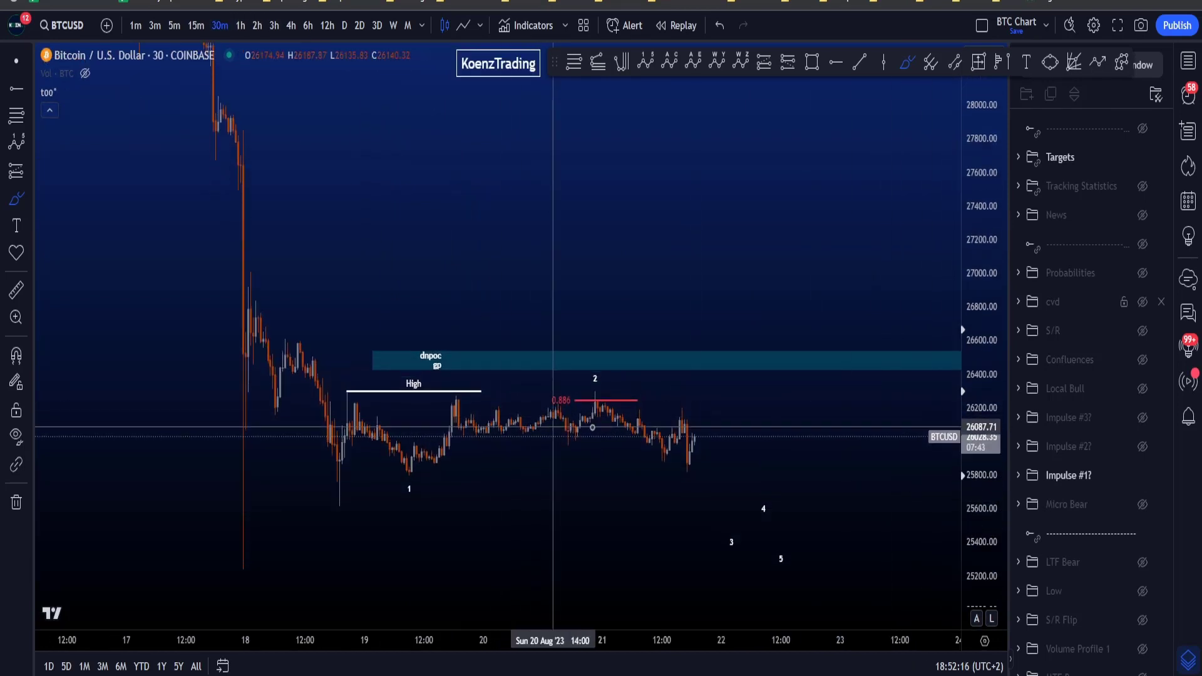
{"action": "scroll", "coordinate": [651, 438], "scroll_direction": "down", "scroll_amount": 1}
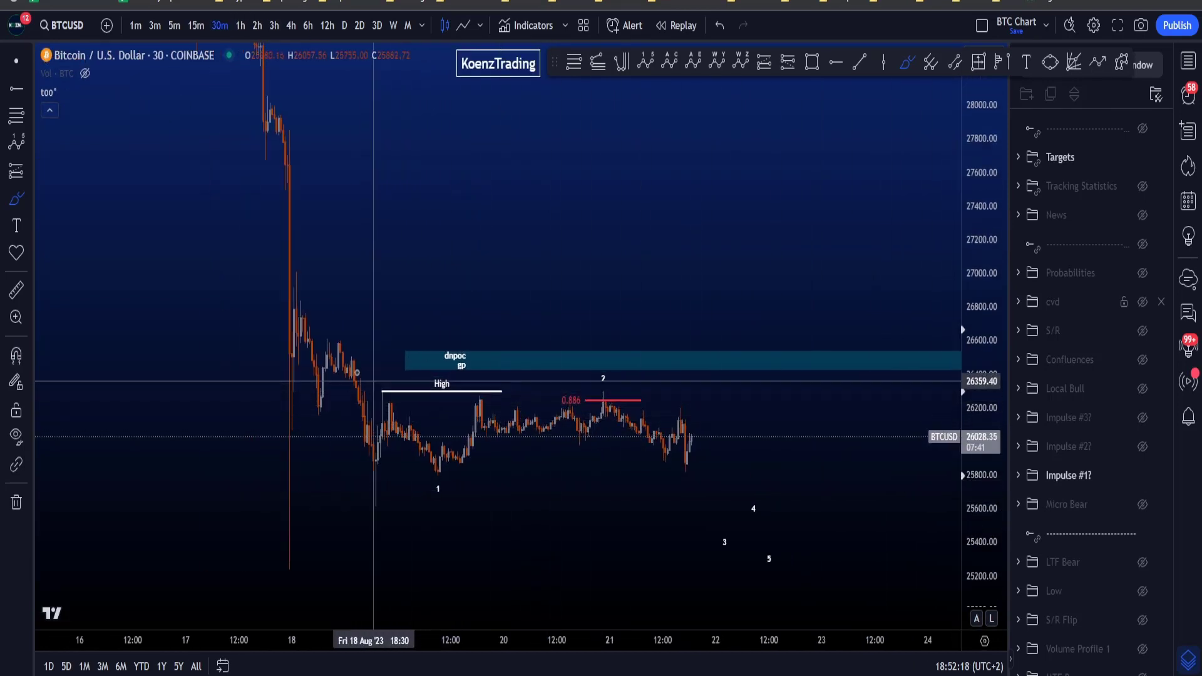
Step: Brush a box around the whole consolidation below the dnpoc zone and delete it
{"action": "mouse_move", "coordinate": [349, 366]}
{"action": "left_mouse_down"}
{"action": "mouse_move", "coordinate": [733, 371]}
{"action": "mouse_move", "coordinate": [707, 505]}
{"action": "mouse_move", "coordinate": [297, 413]}
{"action": "mouse_move", "coordinate": [481, 419]}
{"action": "left_mouse_up"}
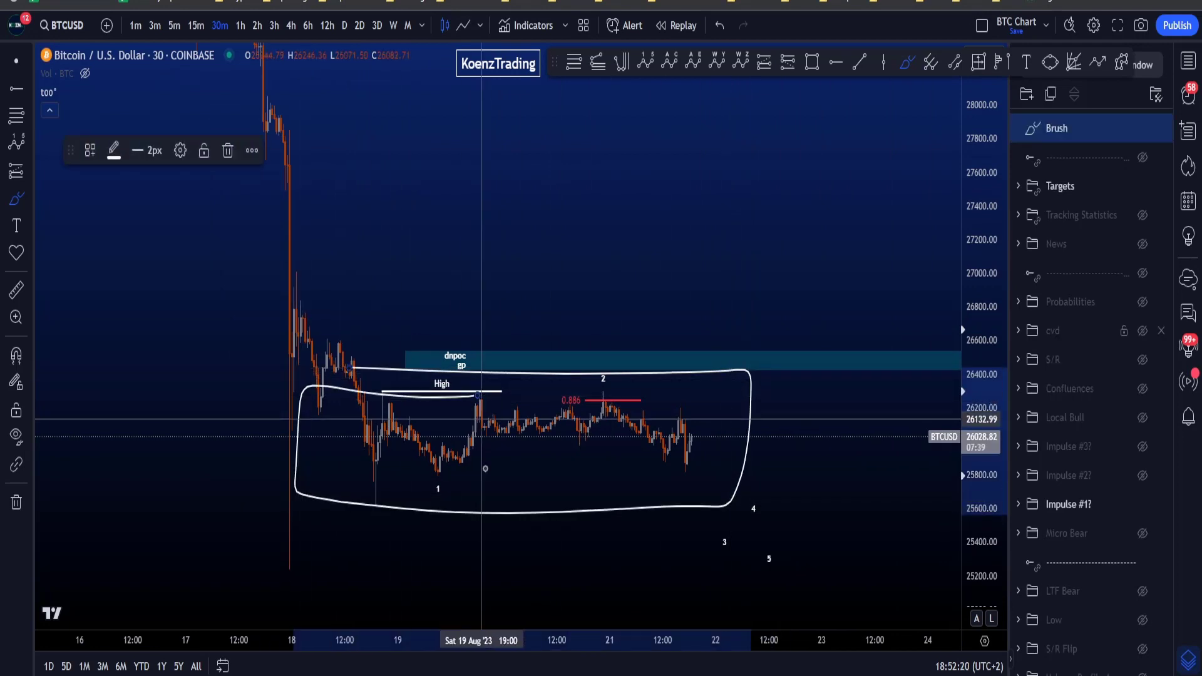
{"action": "key", "text": "Delete"}
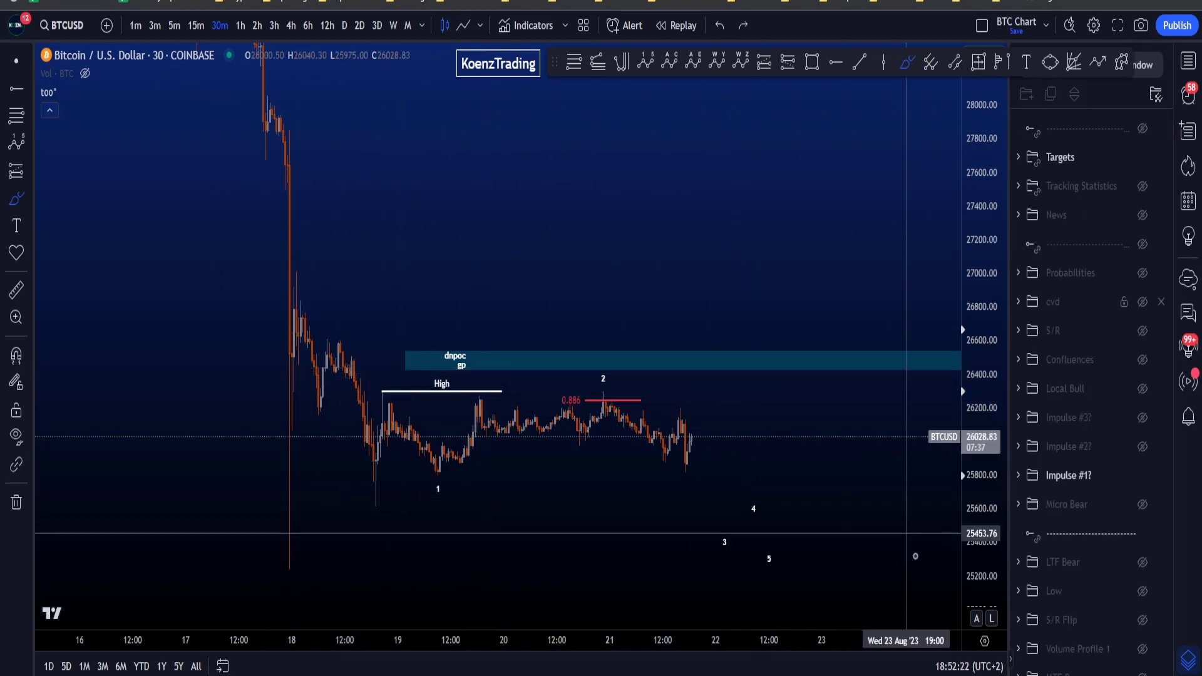
Step: Circle the start of the High line and connect it to a circle at wave 2, undoing the brush strokes
{"action": "left_click_drag", "start_coordinate": [982, 560], "coordinate": [982, 510]}
{"action": "scroll", "coordinate": [645, 462], "scroll_direction": "up", "scroll_amount": 1}
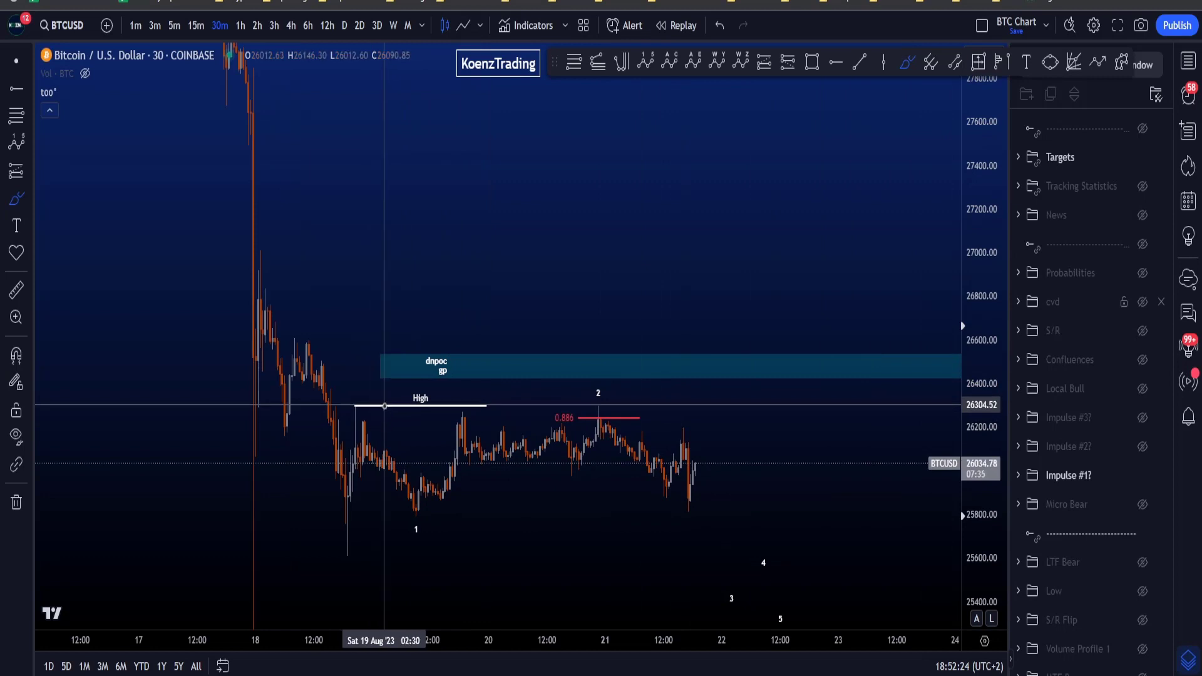
{"action": "left_click_drag", "start_coordinate": [373, 398], "coordinate": [360, 391]}
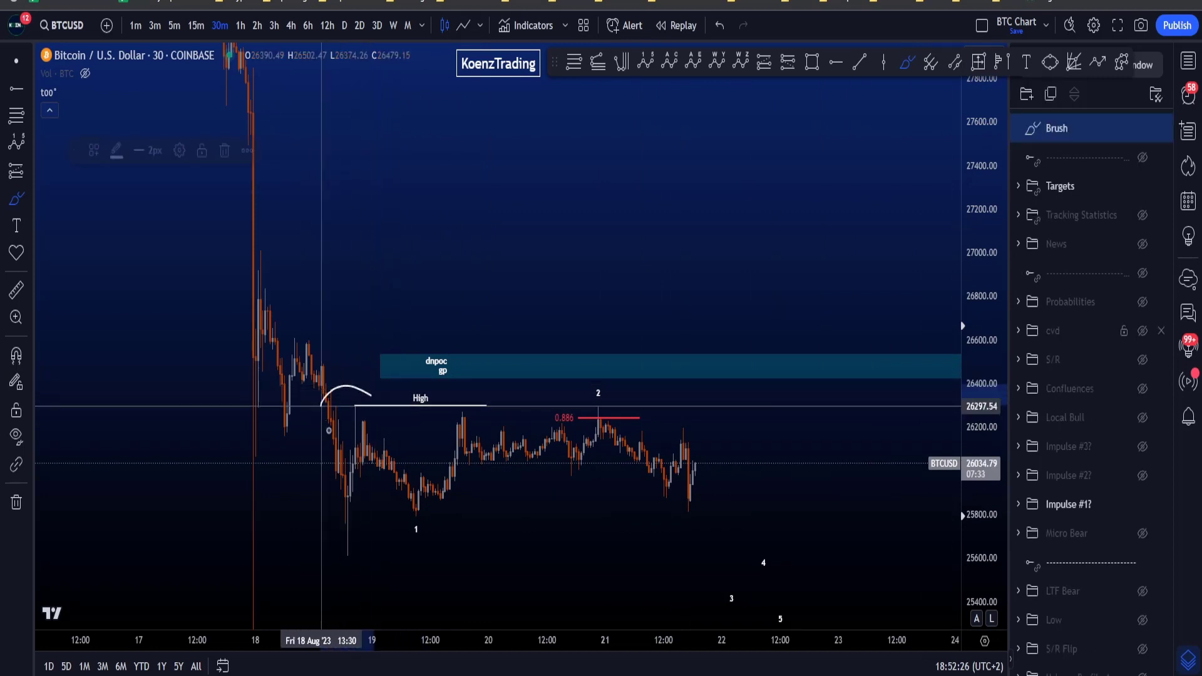
{"action": "key", "text": "ctrl+z"}
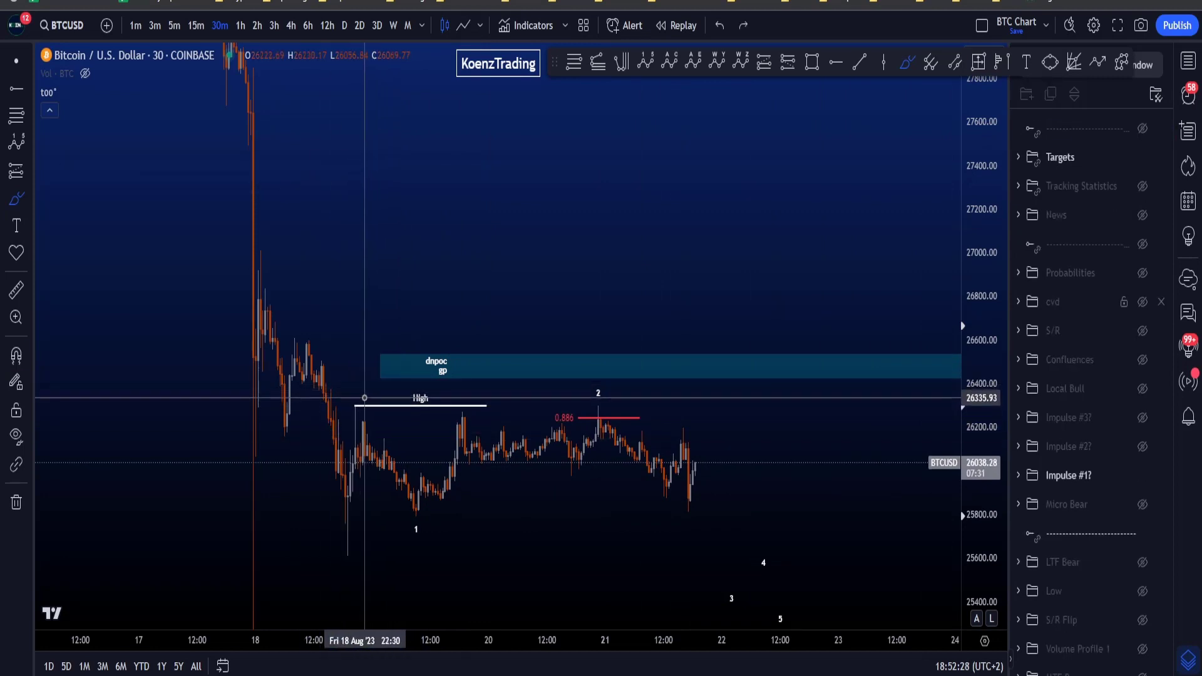
{"action": "left_click_drag", "start_coordinate": [343, 414], "coordinate": [364, 400]}
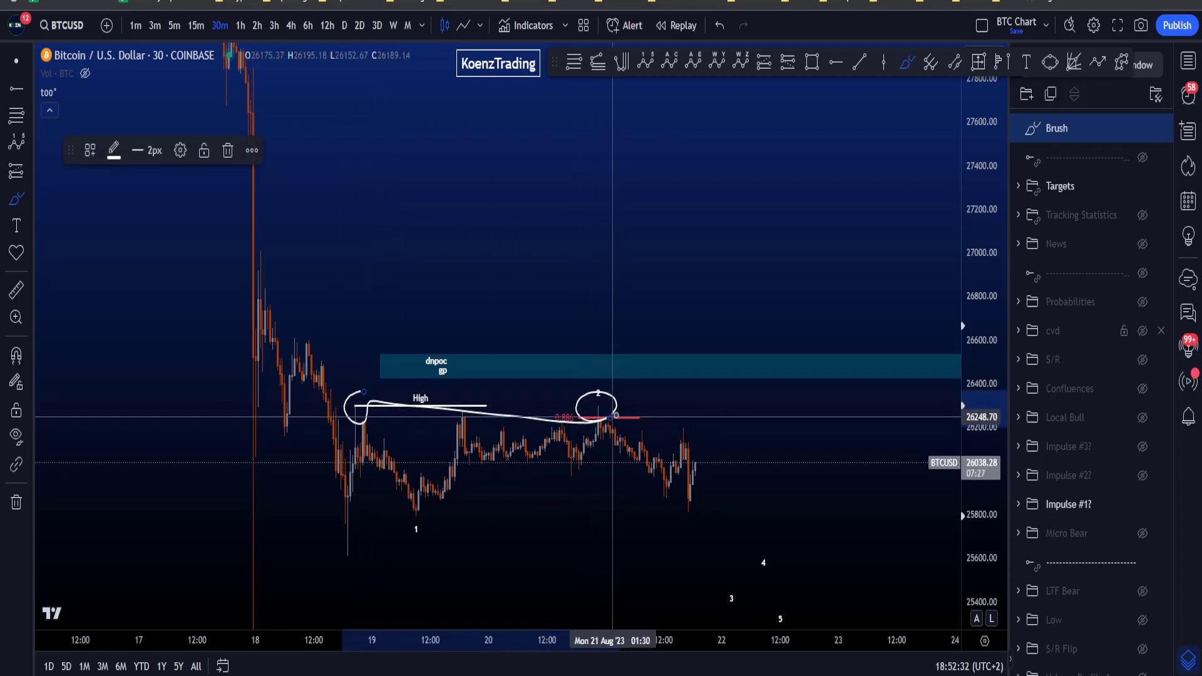
{"action": "key", "text": "ctrl+z"}
Step: Trace the price swings through waves 1 and 2 with an arrow down to wave 3, and undo both strokes
{"action": "scroll", "coordinate": [689, 476], "scroll_direction": "up", "scroll_amount": 2}
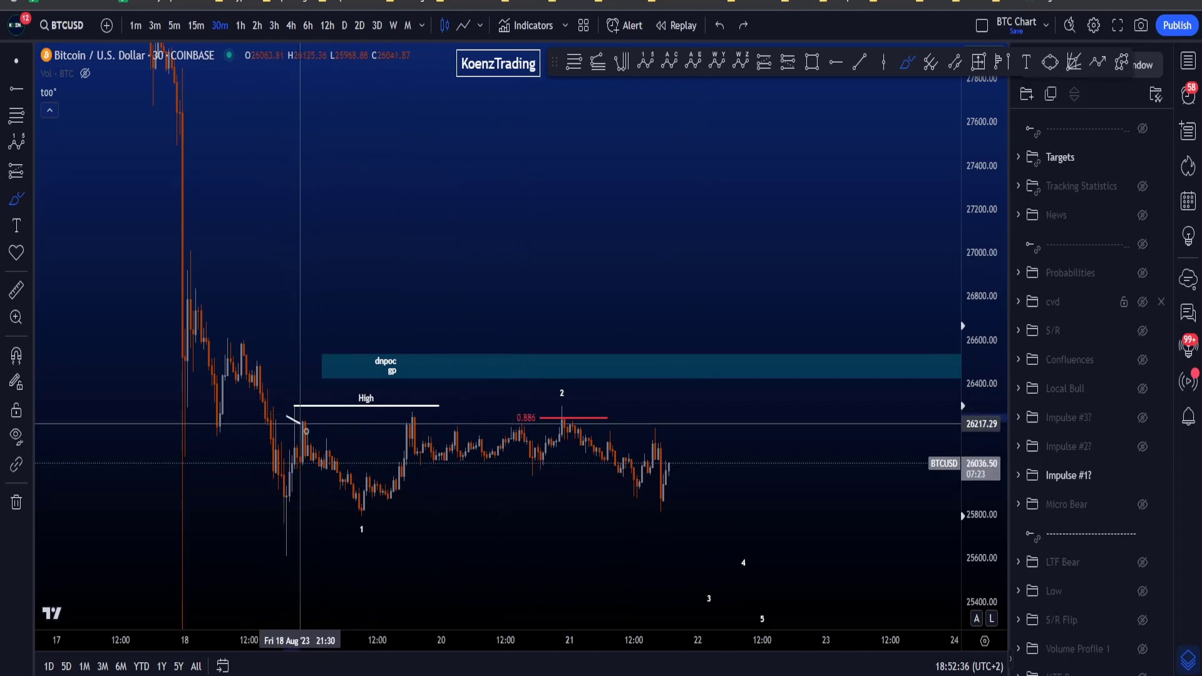
{"action": "left_click_drag", "start_coordinate": [300, 424], "coordinate": [358, 508]}
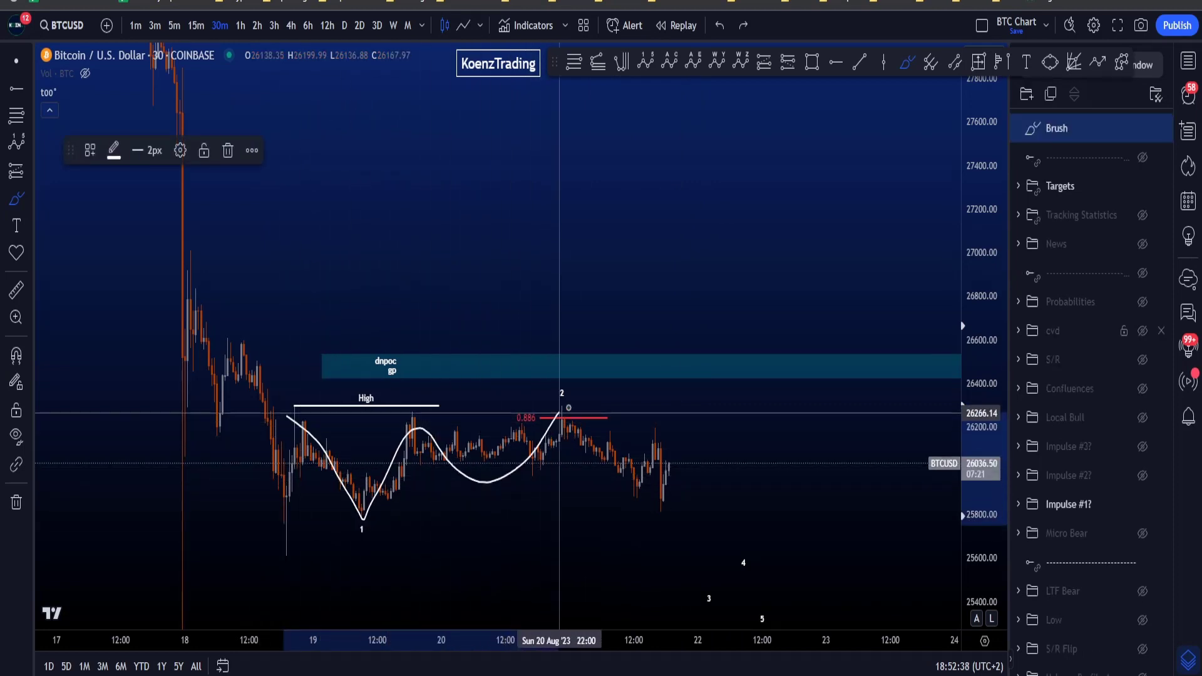
{"action": "left_click_drag", "start_coordinate": [677, 483], "coordinate": [717, 588]}
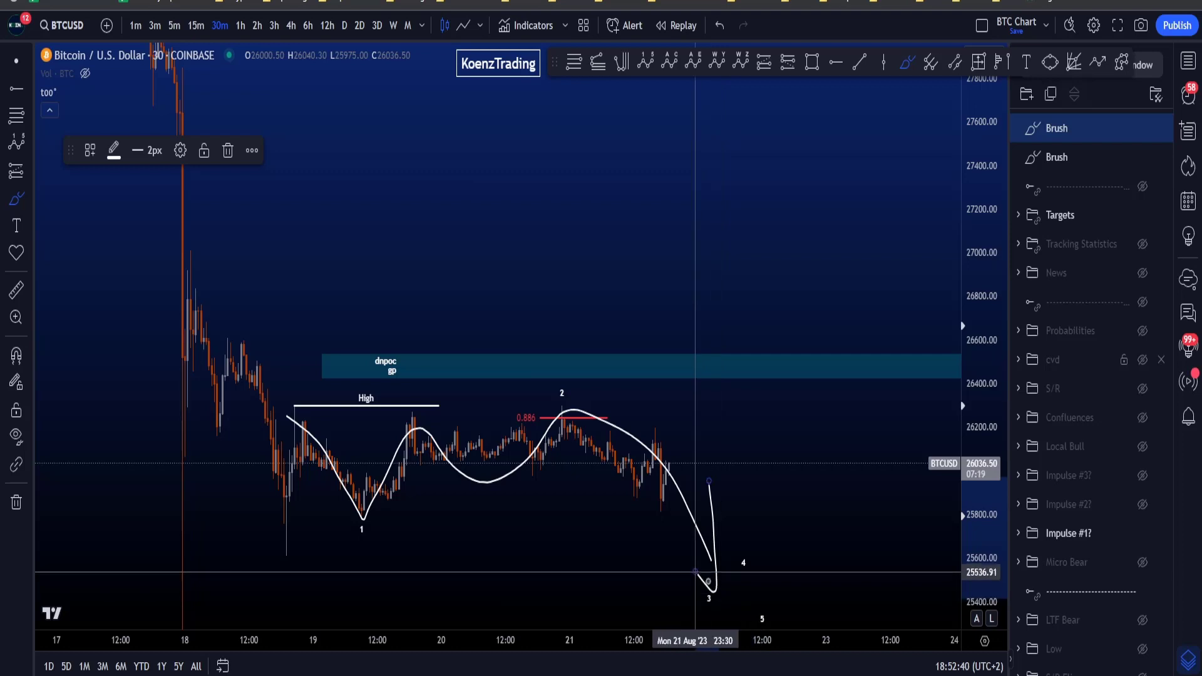
{"action": "key", "text": "ctrl+z"}
{"action": "key", "text": "ctrl+z"}
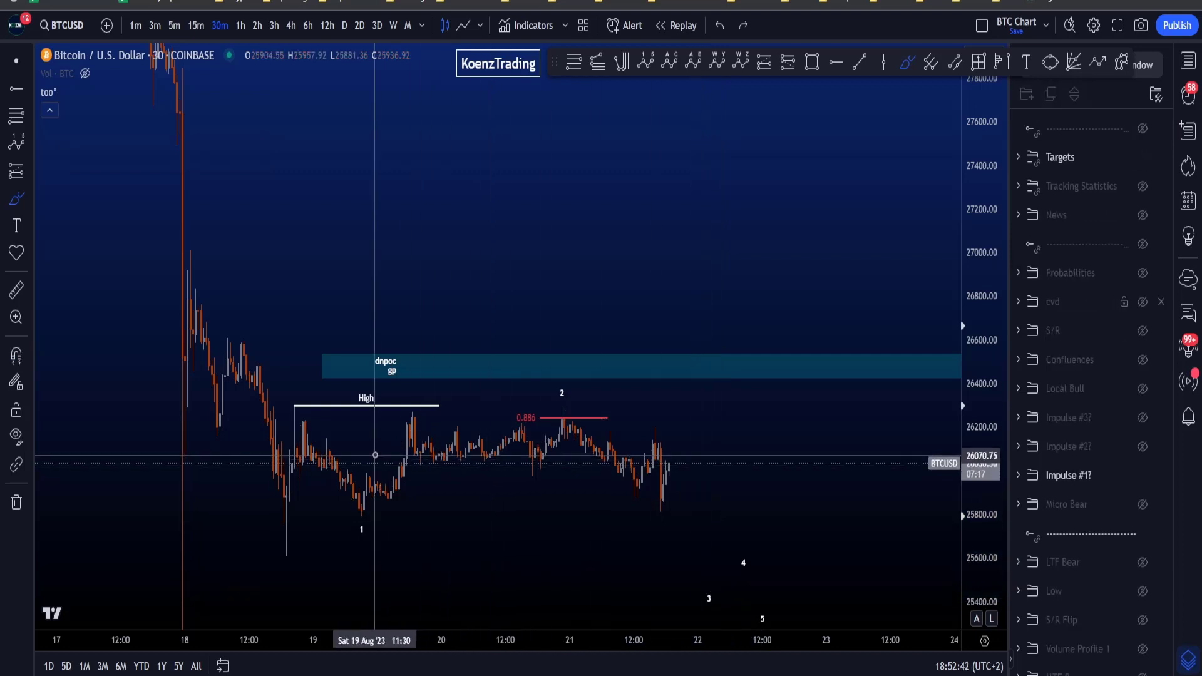
Step: Loop the wave 1 decline and the wave 2 top at the 0.886 level with the brush, undoing each
{"action": "mouse_move", "coordinate": [292, 404]}
{"action": "left_mouse_down"}
{"action": "mouse_move", "coordinate": [344, 429]}
{"action": "mouse_move", "coordinate": [313, 485]}
{"action": "mouse_move", "coordinate": [262, 419]}
{"action": "left_mouse_up"}
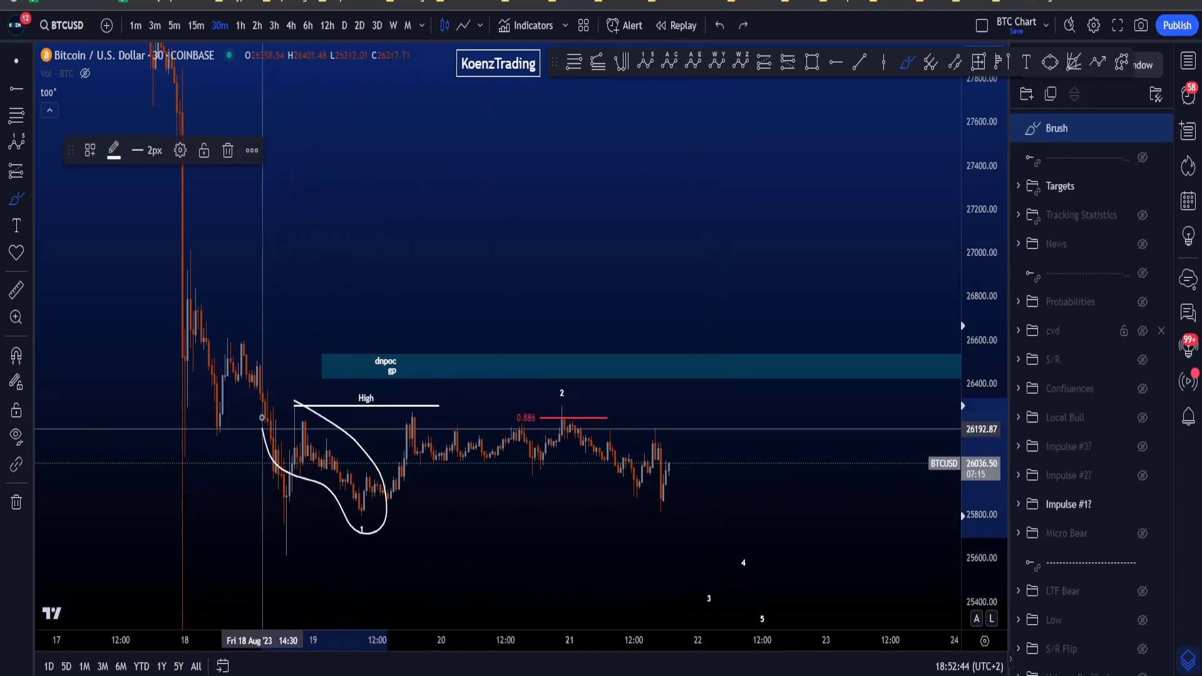
{"action": "key", "text": "ctrl+z"}
{"action": "left_click_drag", "start_coordinate": [613, 413], "coordinate": [540, 405]}
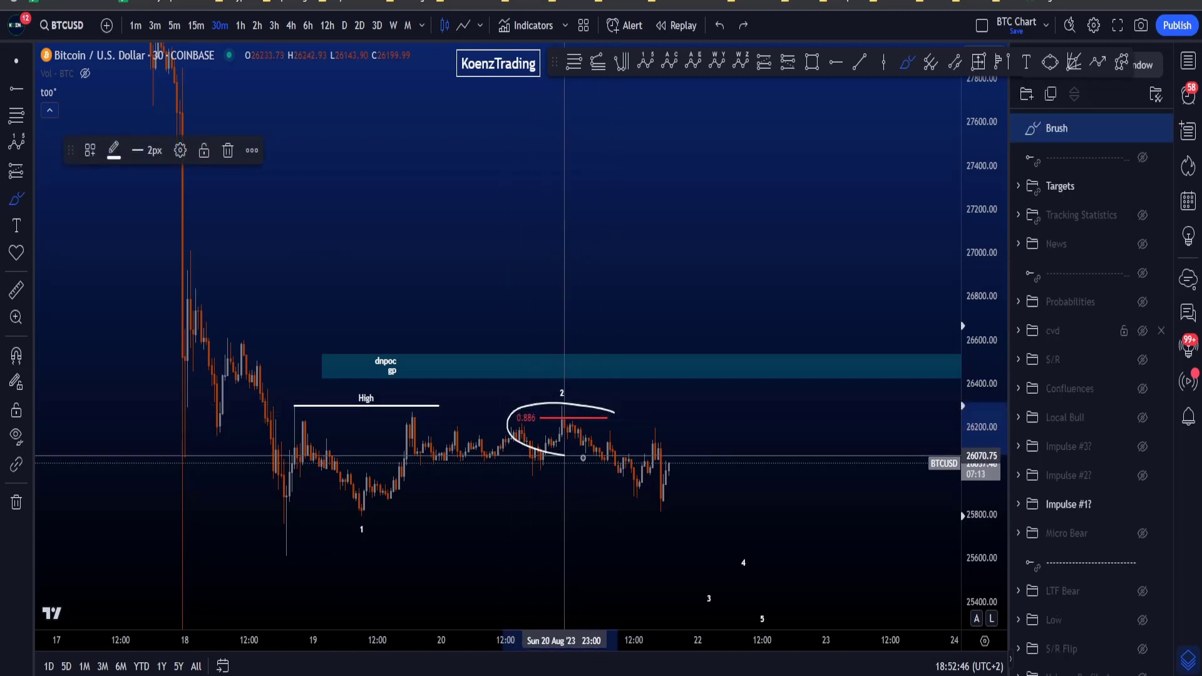
{"action": "left_click_drag", "start_coordinate": [564, 456], "coordinate": [607, 405]}
{"action": "key", "text": "ctrl+z"}
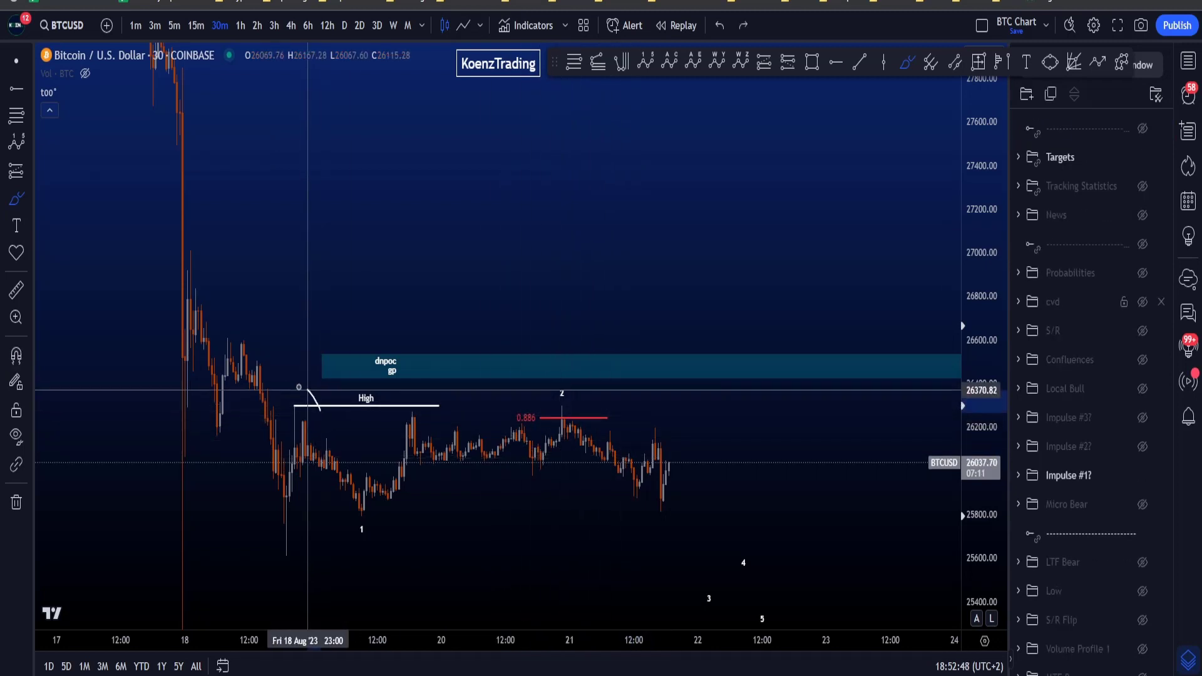
Step: Brush circles linking the High line's start to wave 1 and another around the 0.886 label, undoing them
{"action": "mouse_move", "coordinate": [320, 411]}
{"action": "left_mouse_down"}
{"action": "mouse_move", "coordinate": [303, 421]}
{"action": "mouse_move", "coordinate": [345, 527]}
{"action": "mouse_move", "coordinate": [358, 496]}
{"action": "mouse_move", "coordinate": [369, 543]}
{"action": "left_mouse_up"}
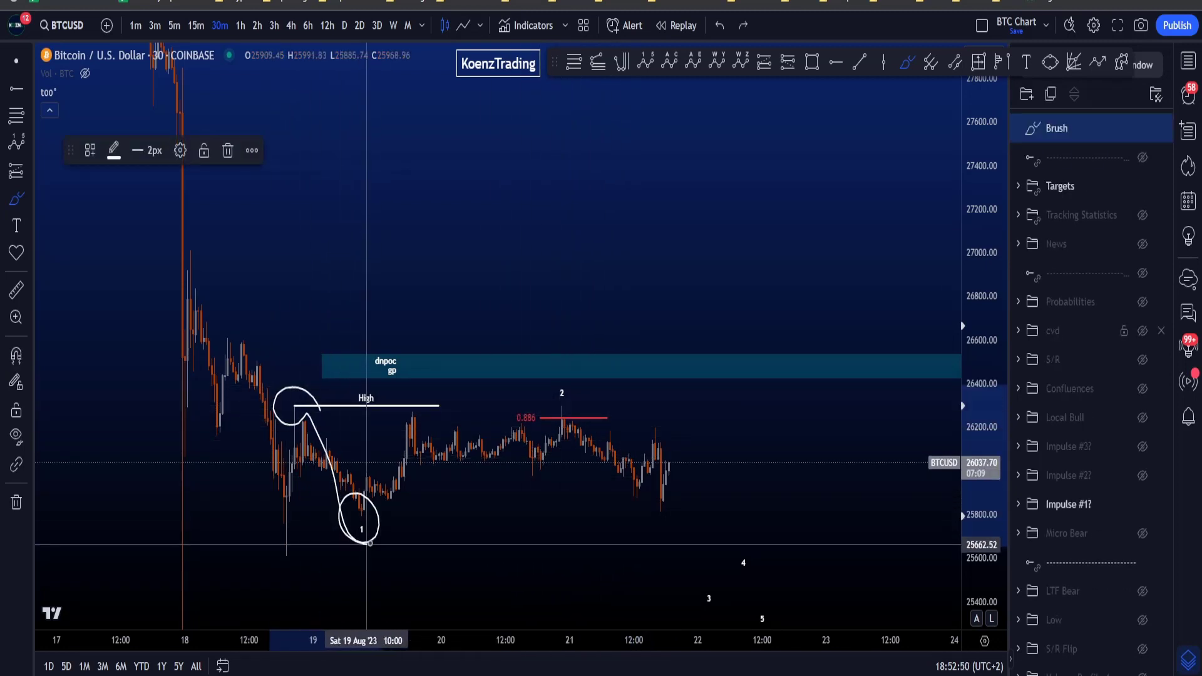
{"action": "key", "text": "ctrl+z"}
{"action": "mouse_move", "coordinate": [559, 410]}
{"action": "left_mouse_down"}
{"action": "mouse_move", "coordinate": [543, 406]}
{"action": "mouse_move", "coordinate": [498, 439]}
{"action": "left_mouse_up"}
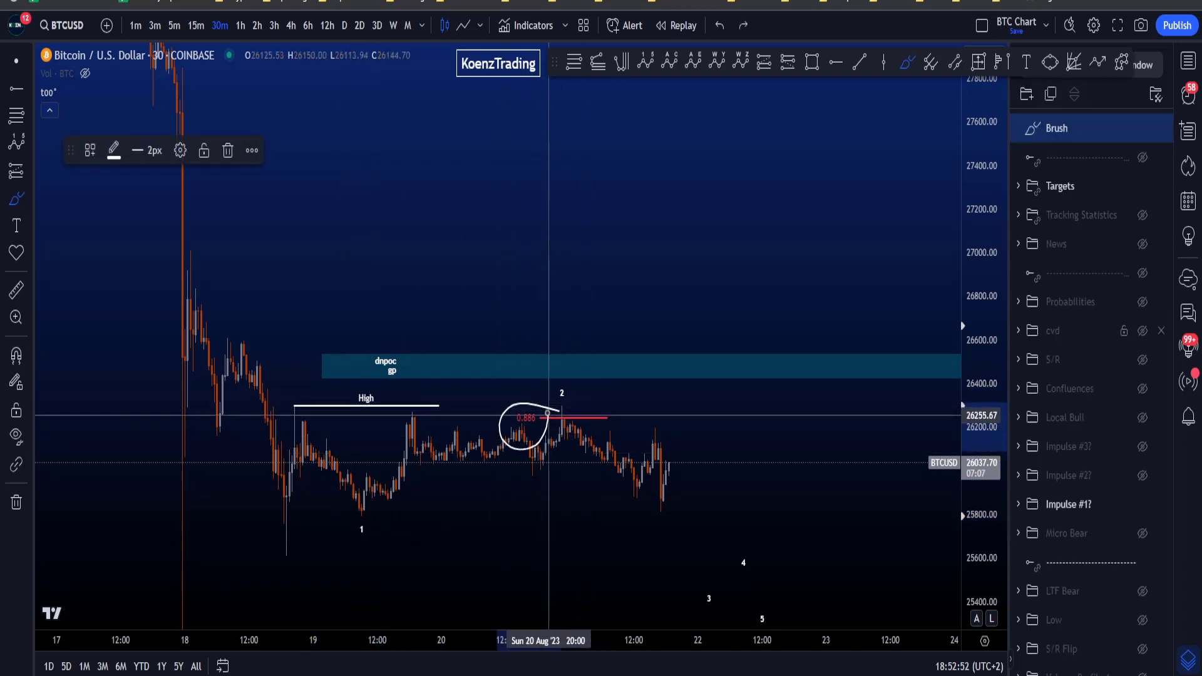
{"action": "key", "text": "ctrl+z"}
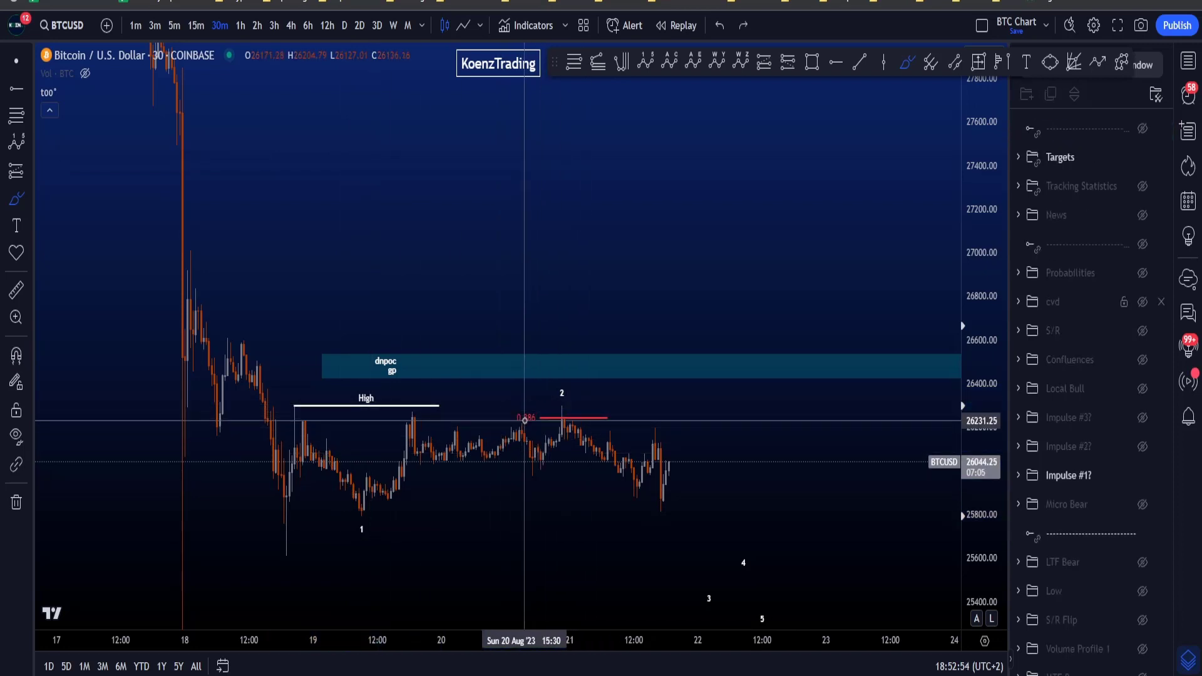
Step: Circle the 0.886 label and sketch a zigzag from the High line's start across the range to the latest candles, undoing both strokes
{"action": "left_click_drag", "start_coordinate": [554, 412], "coordinate": [537, 414]}
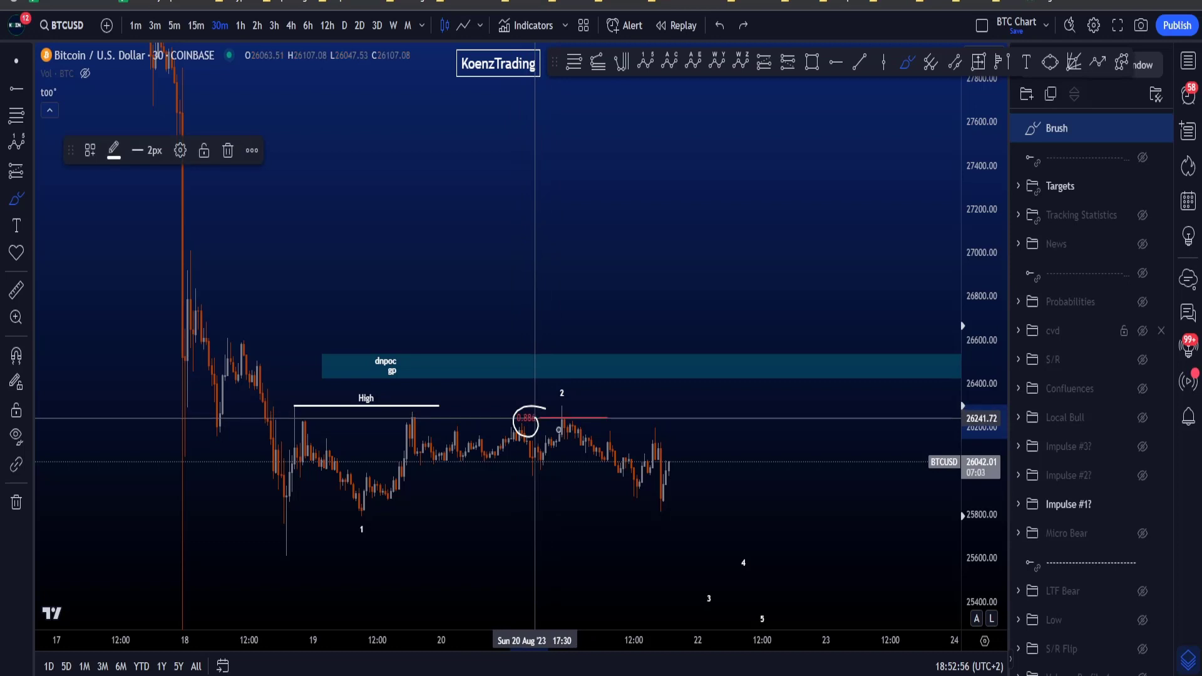
{"action": "key", "text": "ctrl+z"}
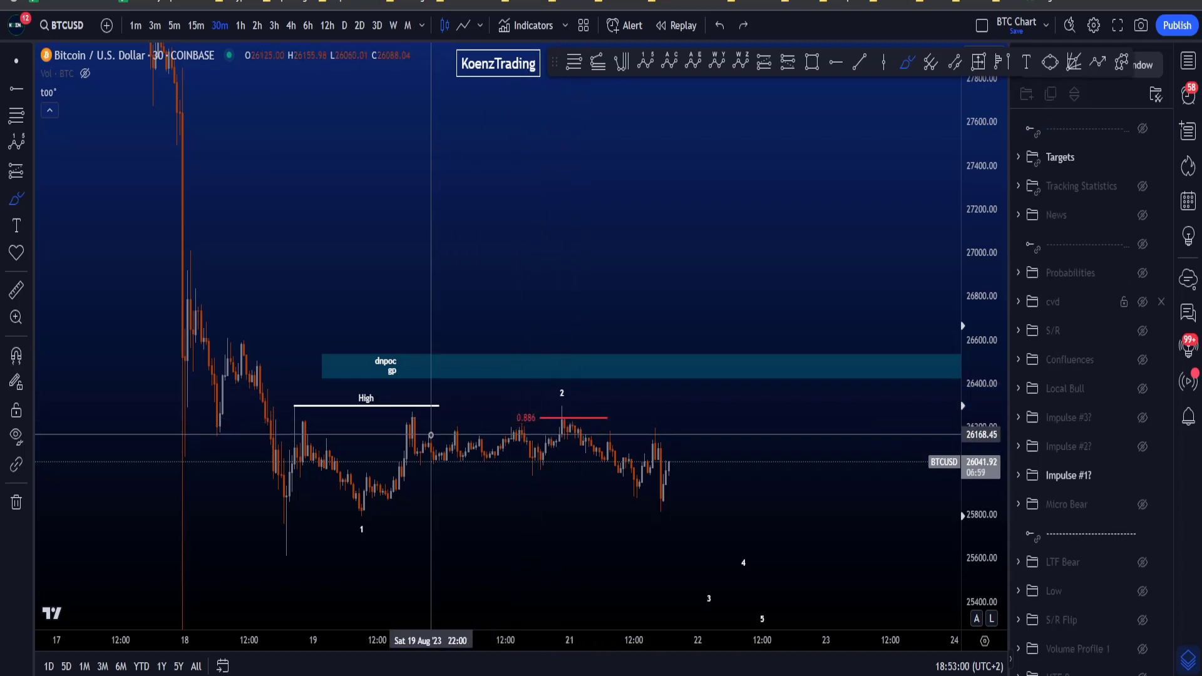
{"action": "left_click_drag", "start_coordinate": [289, 394], "coordinate": [470, 445]}
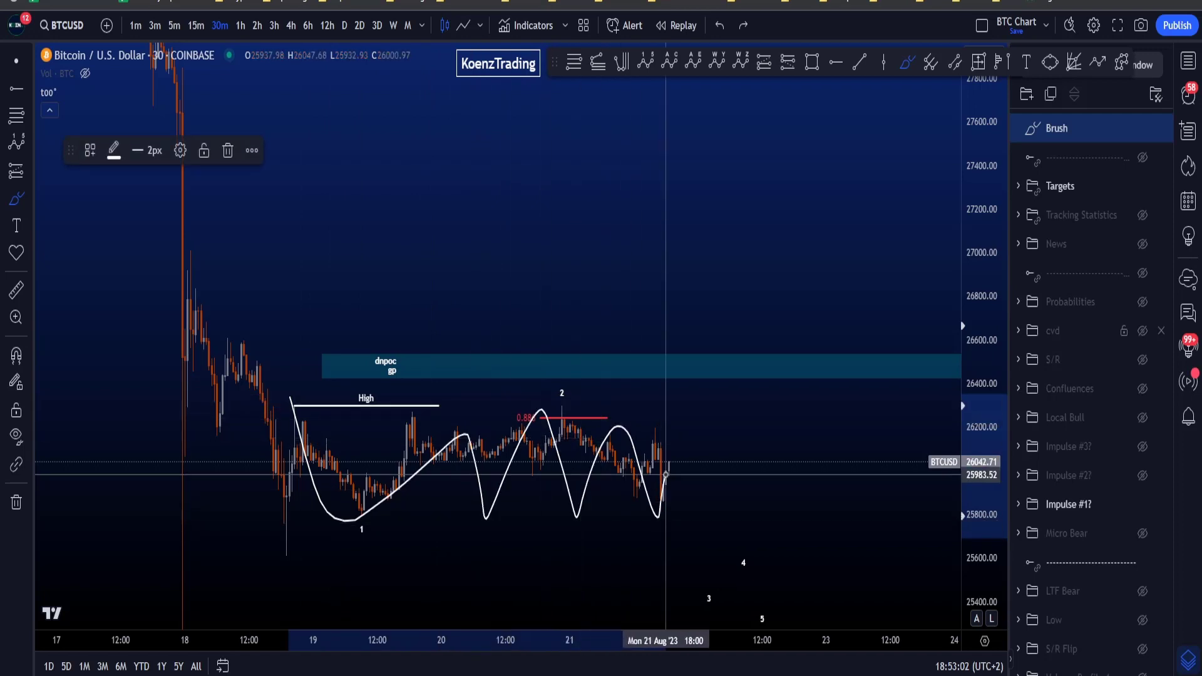
{"action": "key", "text": "ctrl+z"}
Step: Brush possible upward and downward moves near the latest candles and an arc around the 0.886 label, undoing every stroke
{"action": "left_click_drag", "start_coordinate": [651, 496], "coordinate": [711, 382]}
{"action": "key", "text": "ctrl+z"}
{"action": "mouse_move", "coordinate": [590, 409]}
{"action": "left_mouse_down"}
{"action": "mouse_move", "coordinate": [304, 395]}
{"action": "mouse_move", "coordinate": [612, 408]}
{"action": "mouse_move", "coordinate": [711, 551]}
{"action": "left_mouse_up"}
{"action": "key", "text": "ctrl+z"}
{"action": "key", "text": "ctrl+z"}
{"action": "left_click_drag", "start_coordinate": [544, 408], "coordinate": [510, 446]}
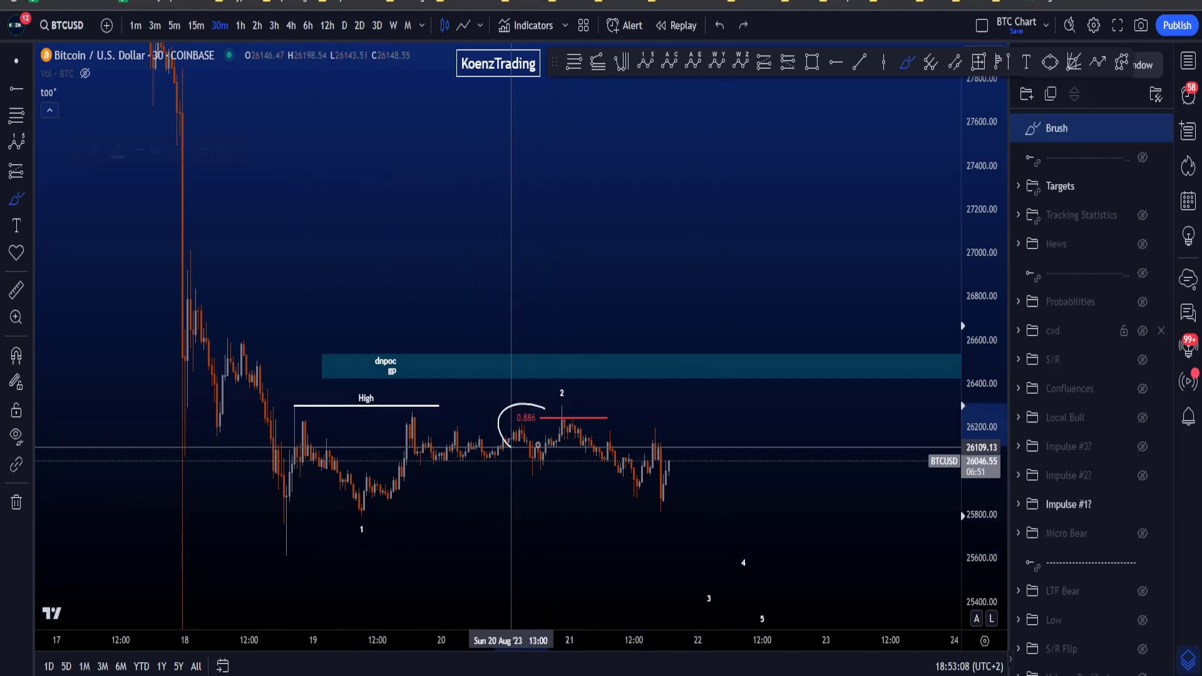
{"action": "key", "text": "ctrl+z"}
Step: Trace waves 1 and 2 with a drop toward wave 5, and again with rallies up to and beyond the dnpoc zone, undoing each path
{"action": "mouse_move", "coordinate": [294, 410]}
{"action": "left_mouse_down"}
{"action": "mouse_move", "coordinate": [364, 509]}
{"action": "mouse_move", "coordinate": [563, 416]}
{"action": "mouse_move", "coordinate": [690, 532]}
{"action": "mouse_move", "coordinate": [740, 611]}
{"action": "left_mouse_up"}
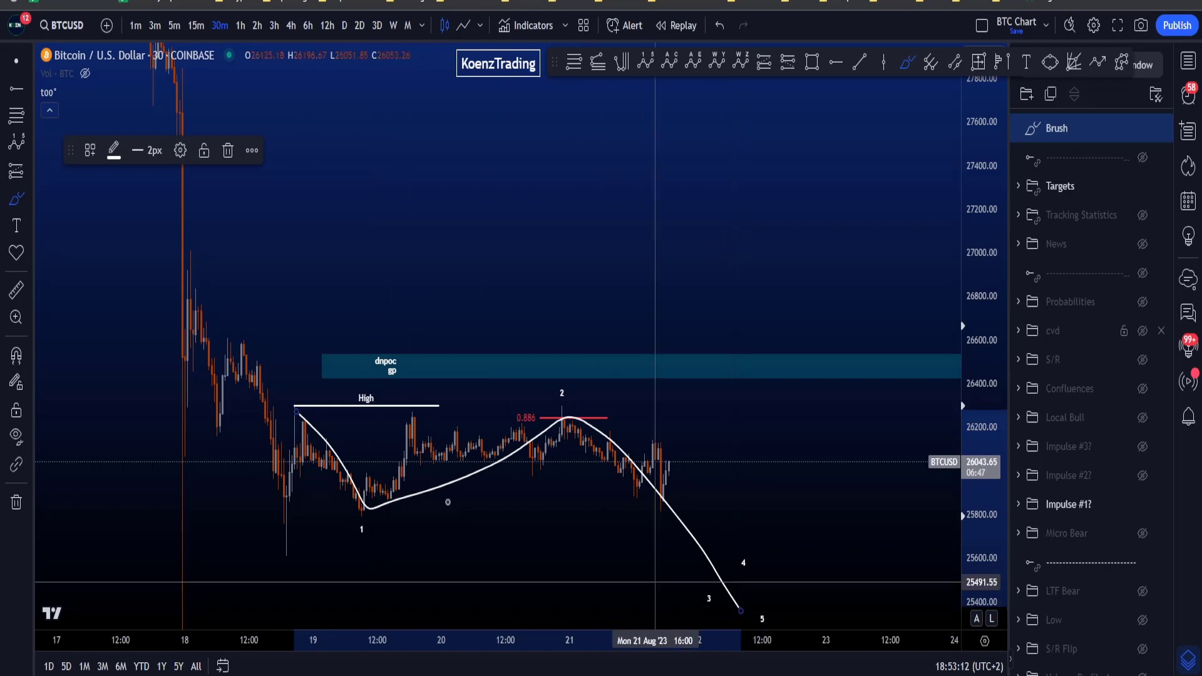
{"action": "key", "text": "ctrl+z"}
{"action": "mouse_move", "coordinate": [290, 414]}
{"action": "left_mouse_down"}
{"action": "mouse_move", "coordinate": [362, 513]}
{"action": "mouse_move", "coordinate": [563, 409]}
{"action": "mouse_move", "coordinate": [656, 525]}
{"action": "mouse_move", "coordinate": [733, 352]}
{"action": "left_mouse_up"}
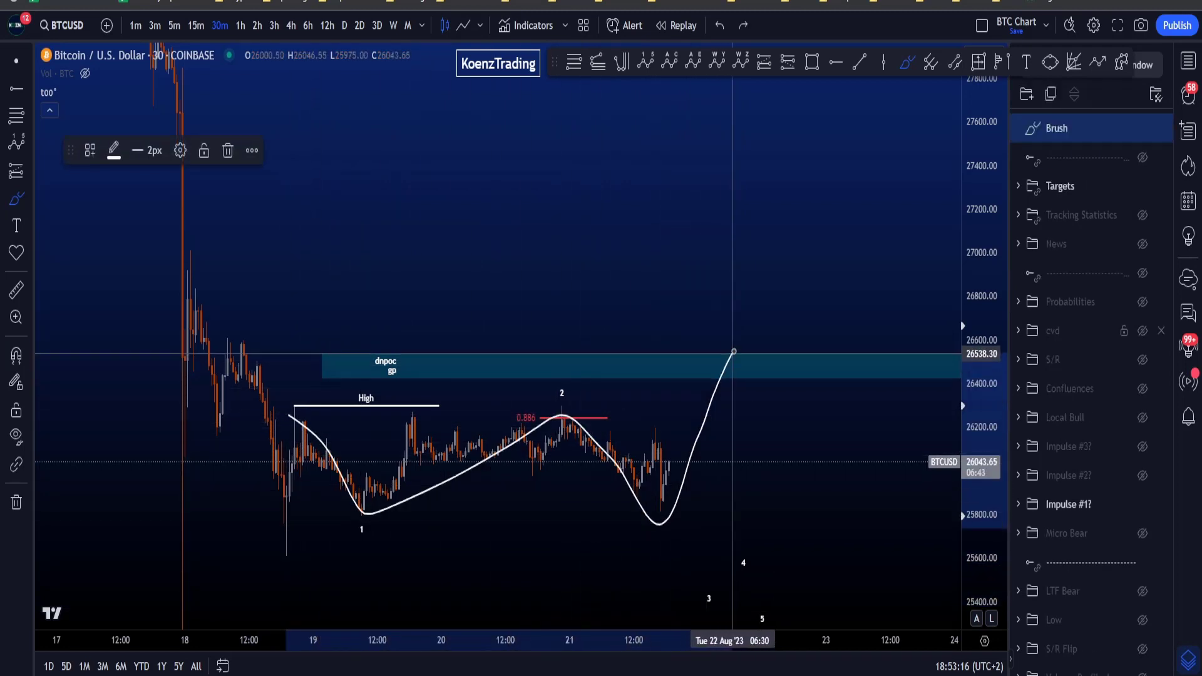
{"action": "key", "text": "ctrl+z"}
{"action": "mouse_move", "coordinate": [283, 416]}
{"action": "left_mouse_down"}
{"action": "mouse_move", "coordinate": [362, 514]}
{"action": "mouse_move", "coordinate": [612, 446]}
{"action": "mouse_move", "coordinate": [664, 519]}
{"action": "mouse_move", "coordinate": [739, 321]}
{"action": "left_mouse_up"}
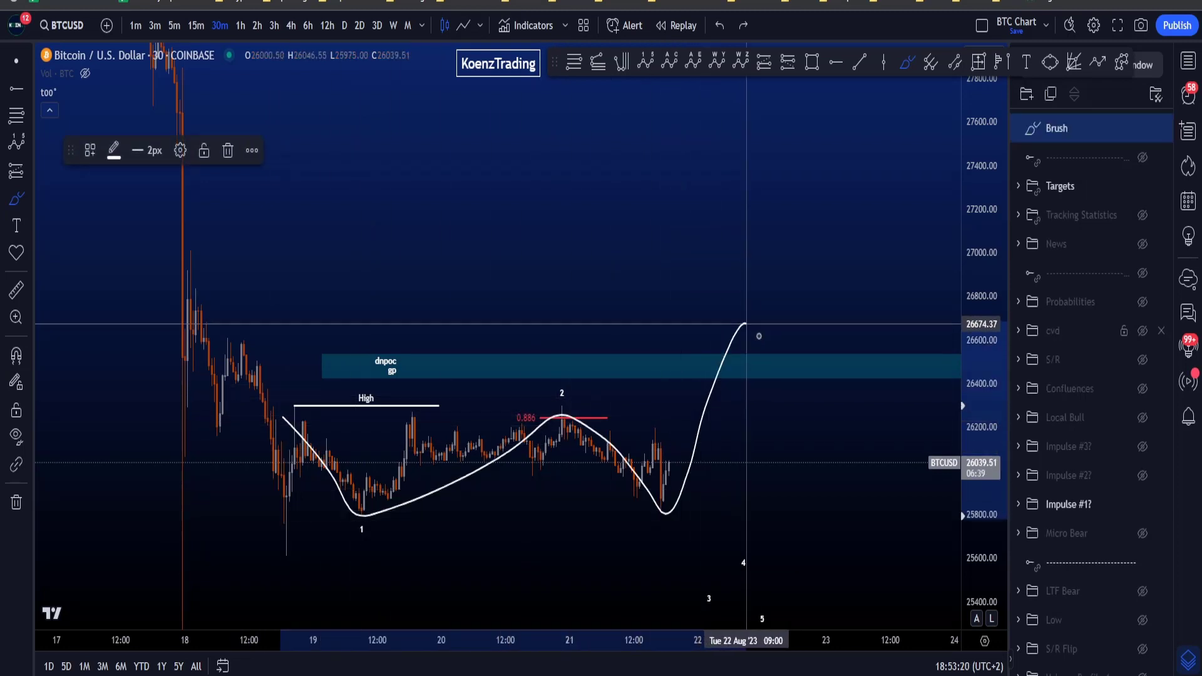
{"action": "key", "text": "ctrl+z"}
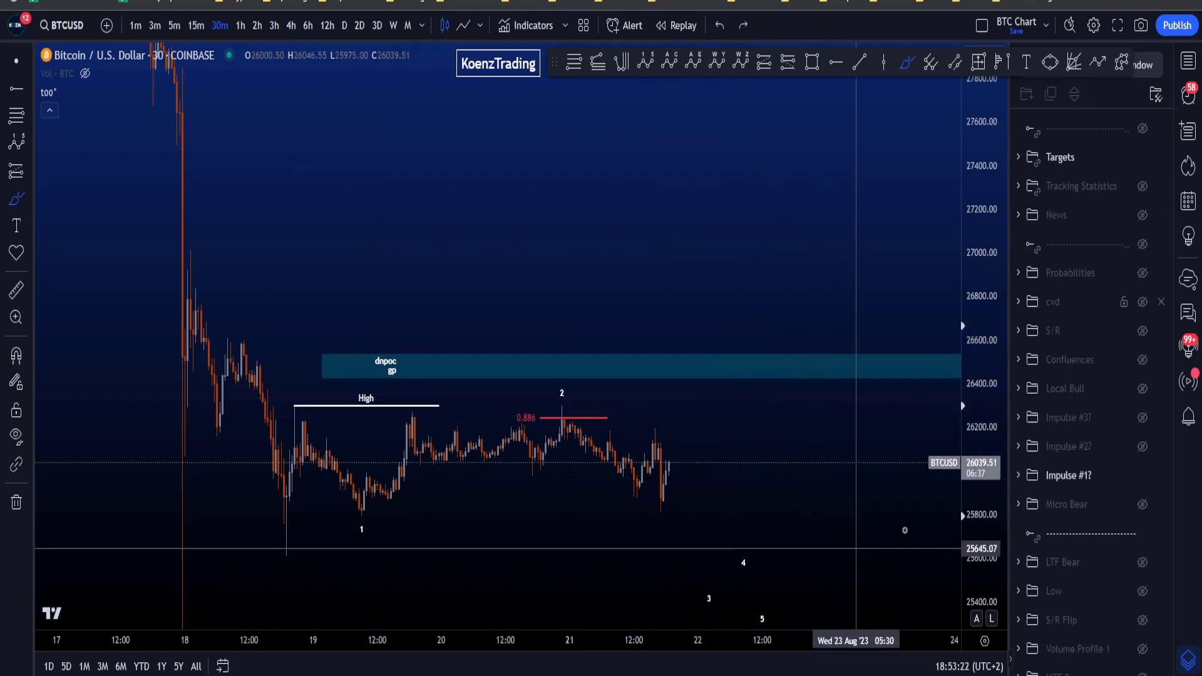
Step: Hide the Impulse #1? drawing group, show Impulse #2?, and view its count on the 15-minute chart
{"action": "left_click", "coordinate": [1142, 476]}
{"action": "left_click", "coordinate": [1142, 447]}
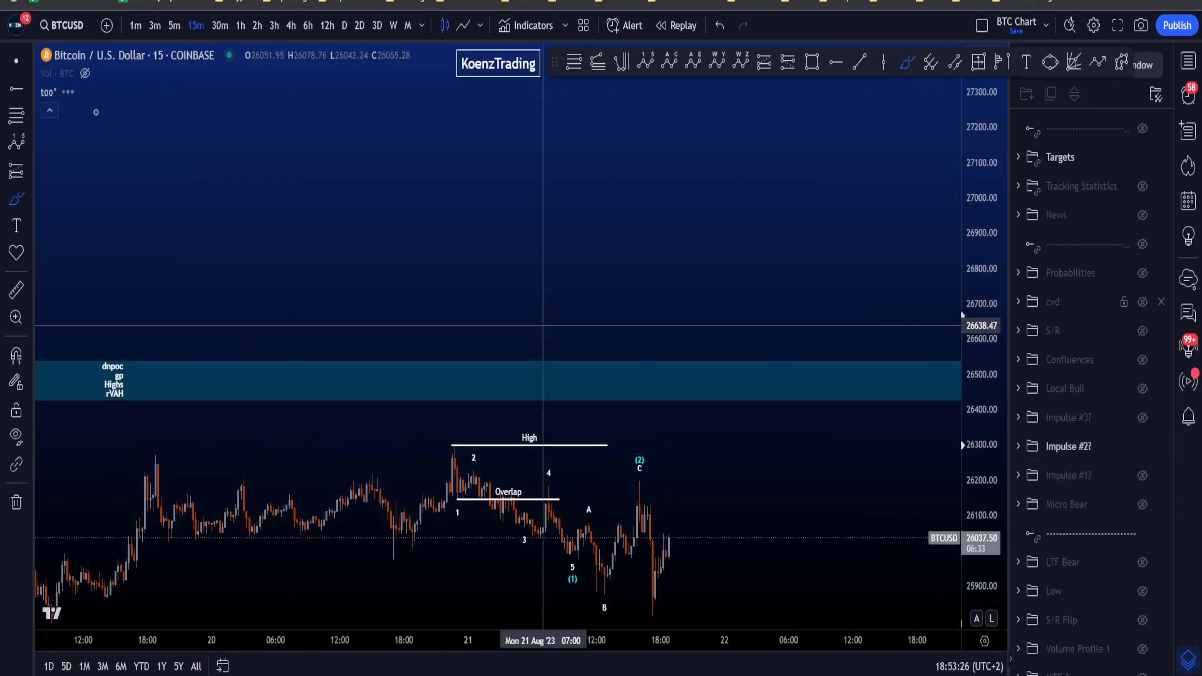
{"action": "left_click_drag", "start_coordinate": [724, 576], "coordinate": [805, 461]}
{"action": "left_click_drag", "start_coordinate": [980, 542], "coordinate": [980, 452]}
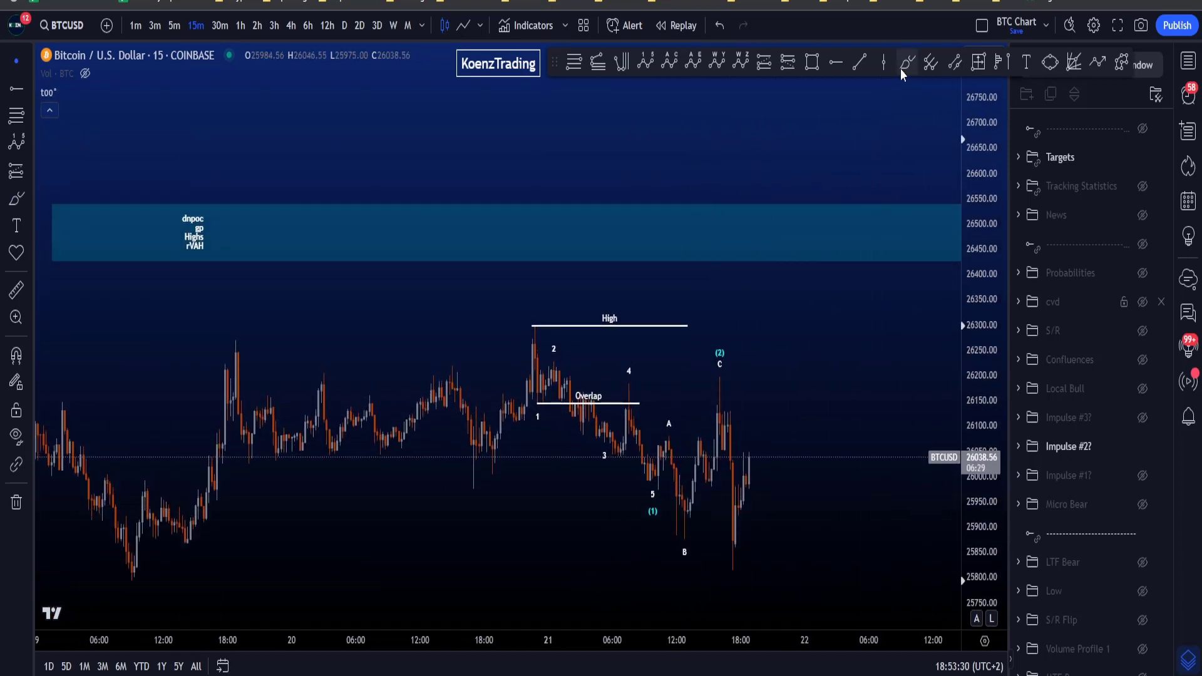
Step: Brush around the High line and circle its starting peak together with waves 1 and 2, undoing the strokes
{"action": "scroll", "coordinate": [601, 296], "scroll_direction": "down", "scroll_amount": 1}
{"action": "mouse_move", "coordinate": [601, 316]}
{"action": "left_mouse_down"}
{"action": "mouse_move", "coordinate": [549, 351]}
{"action": "mouse_move", "coordinate": [576, 305]}
{"action": "mouse_move", "coordinate": [573, 363]}
{"action": "left_mouse_up"}
{"action": "key", "text": "ctrl+z"}
{"action": "scroll", "coordinate": [572, 353], "scroll_direction": "up", "scroll_amount": 2}
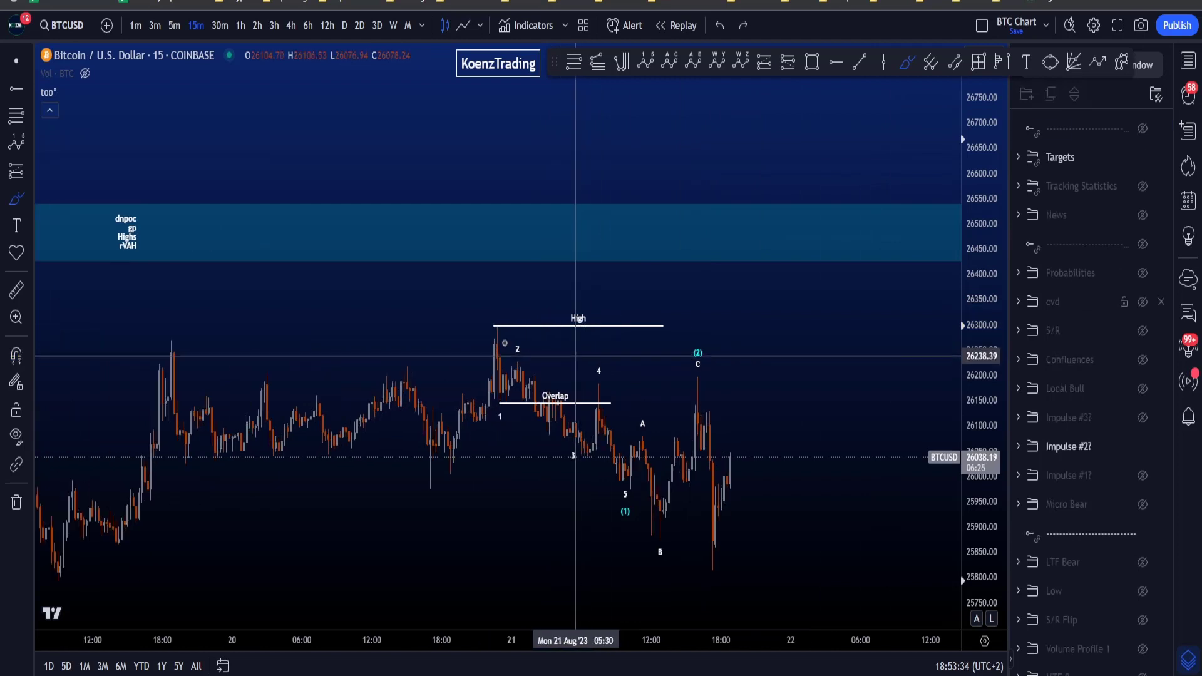
{"action": "left_click_drag", "start_coordinate": [491, 310], "coordinate": [485, 306]}
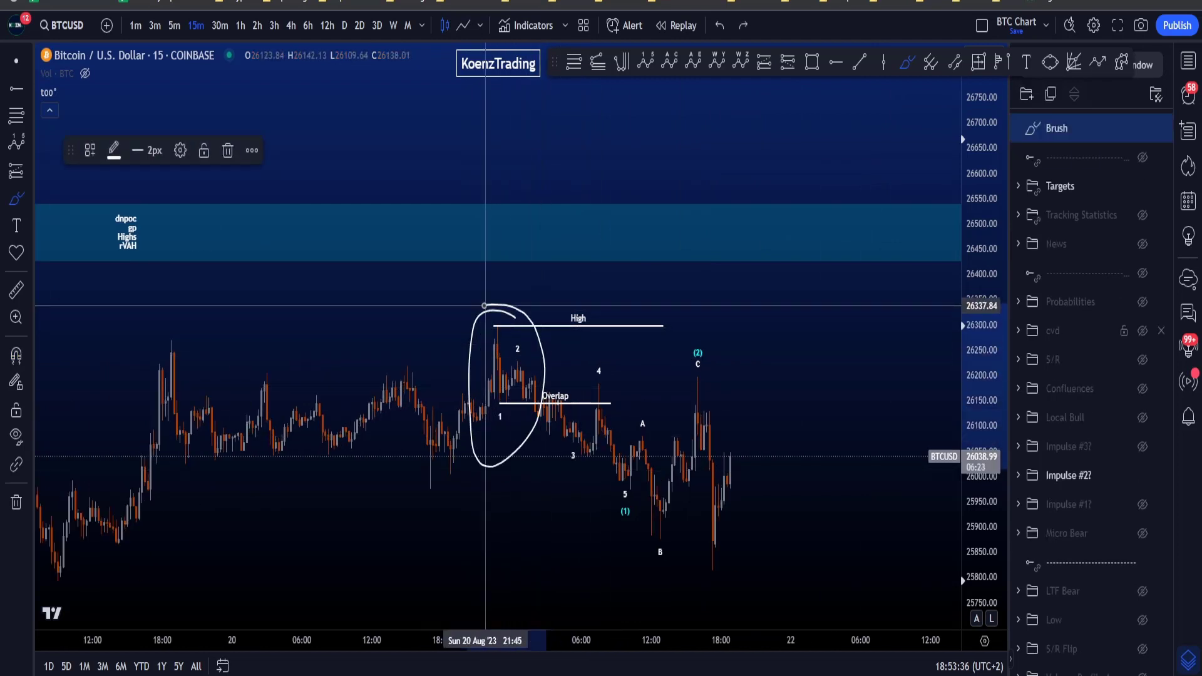
{"action": "key", "text": "ctrl+z"}
Step: Draw an arrow from the peak down past the latest low and loop the decline from the High to wave B, undoing all strokes
{"action": "mouse_move", "coordinate": [498, 356]}
{"action": "left_mouse_down"}
{"action": "mouse_move", "coordinate": [619, 379]}
{"action": "mouse_move", "coordinate": [788, 589]}
{"action": "left_mouse_up"}
{"action": "left_click_drag", "start_coordinate": [799, 545], "coordinate": [753, 584]}
{"action": "key", "text": "ctrl+z"}
{"action": "key", "text": "ctrl+z"}
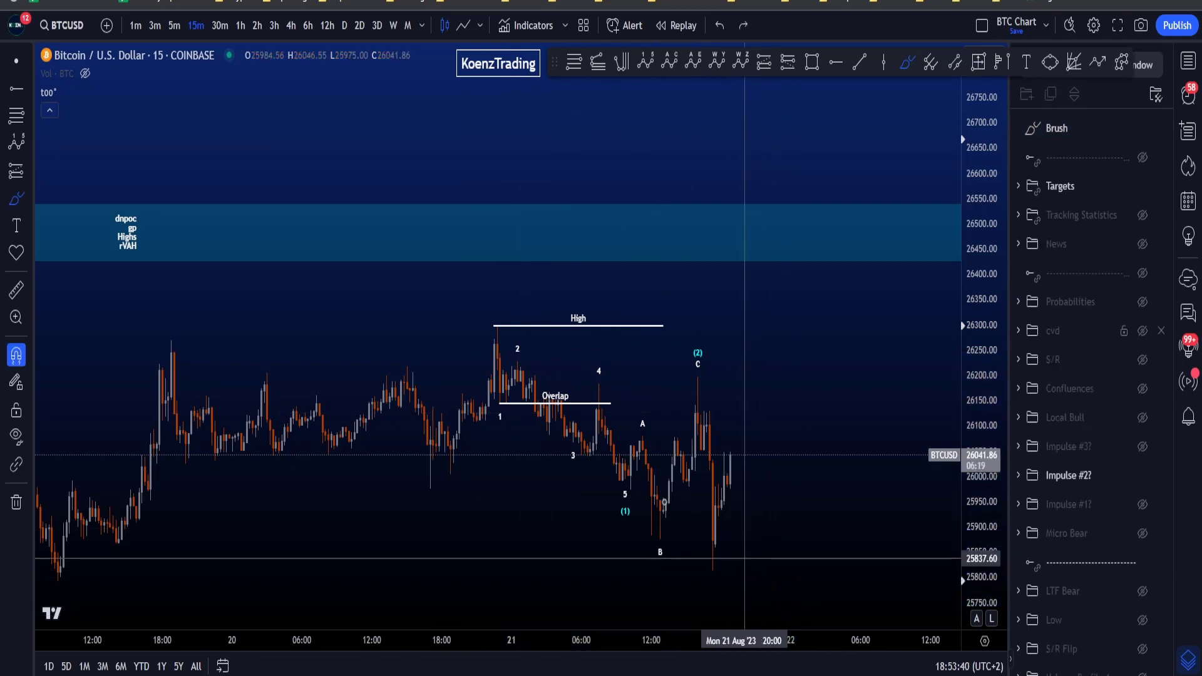
{"action": "mouse_move", "coordinate": [486, 319]}
{"action": "left_mouse_down"}
{"action": "mouse_move", "coordinate": [690, 388]}
{"action": "mouse_move", "coordinate": [479, 526]}
{"action": "left_mouse_up"}
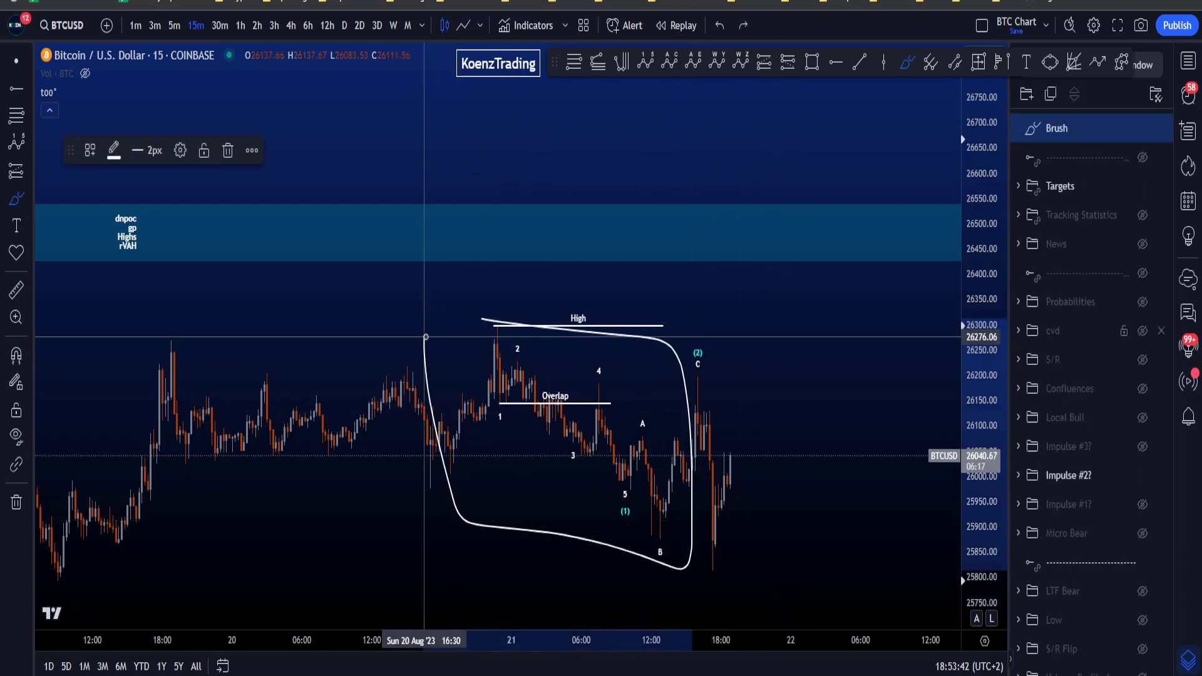
{"action": "key", "text": "ctrl+z"}
{"action": "key", "text": "Escape"}
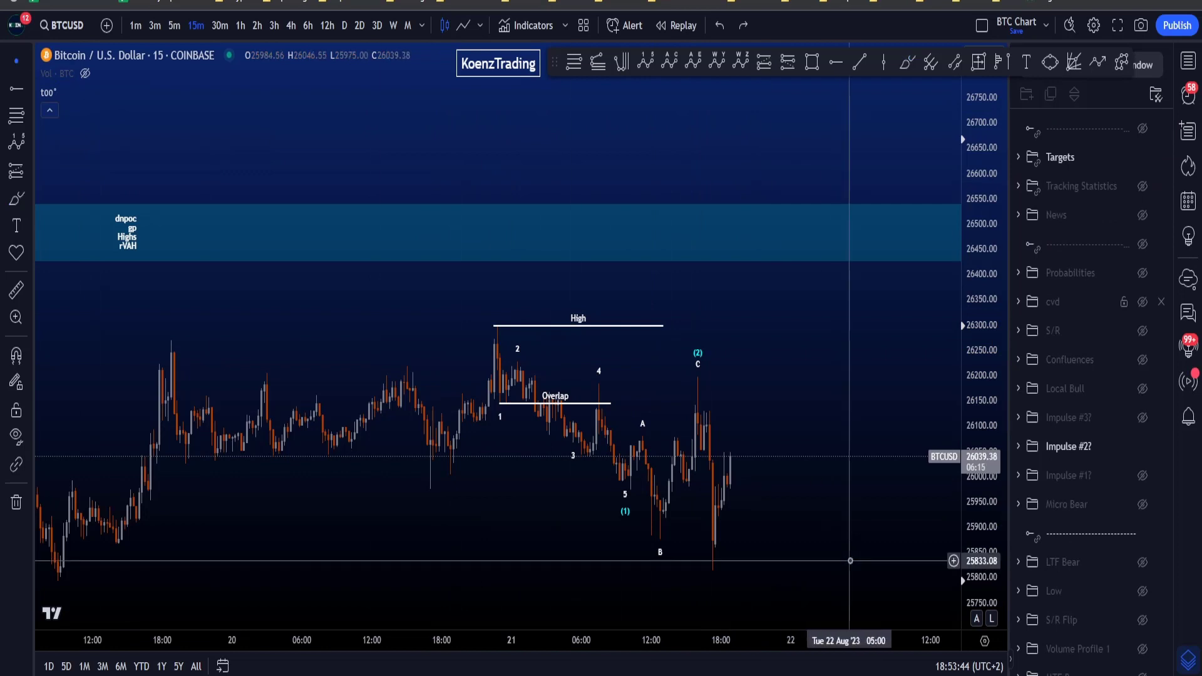
Step: Enlarge the Impulse #2? count and trace waves 1 through 5 down to (1) with the brush, undoing the trace
{"action": "left_click_drag", "start_coordinate": [854, 556], "coordinate": [904, 479]}
{"action": "left_click_drag", "start_coordinate": [971, 540], "coordinate": [971, 441]}
{"action": "scroll", "coordinate": [718, 455], "scroll_direction": "up", "scroll_amount": 3}
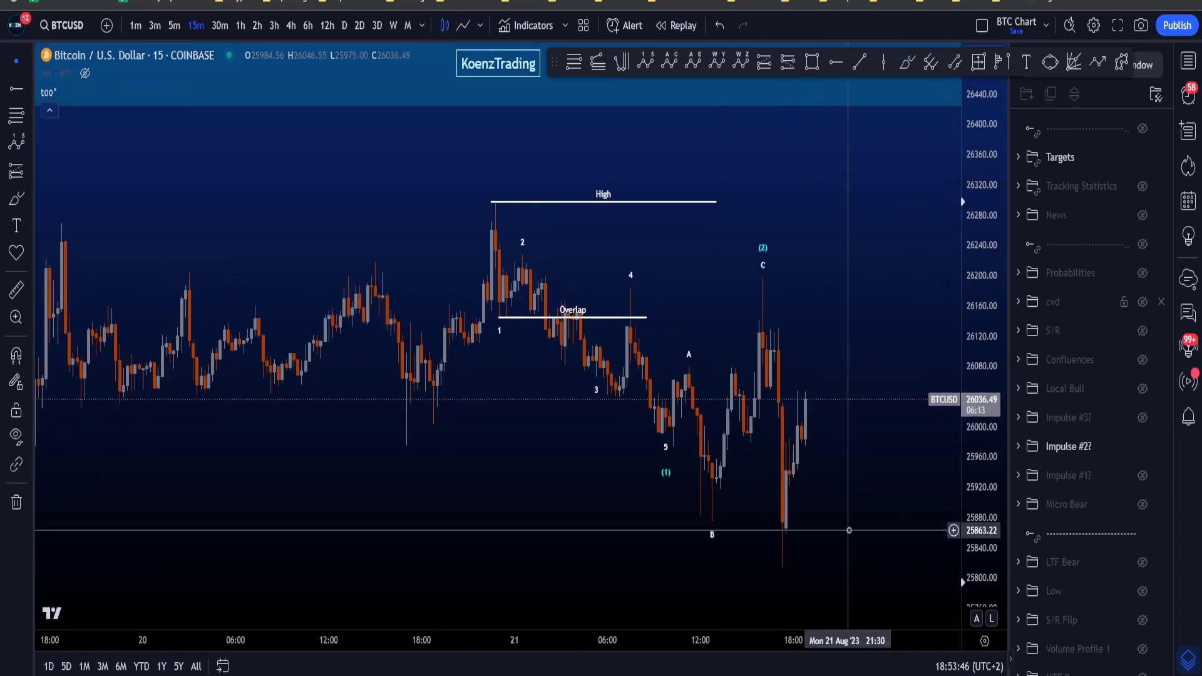
{"action": "left_click_drag", "start_coordinate": [887, 518], "coordinate": [880, 507]}
{"action": "left_click_drag", "start_coordinate": [970, 476], "coordinate": [971, 498]}
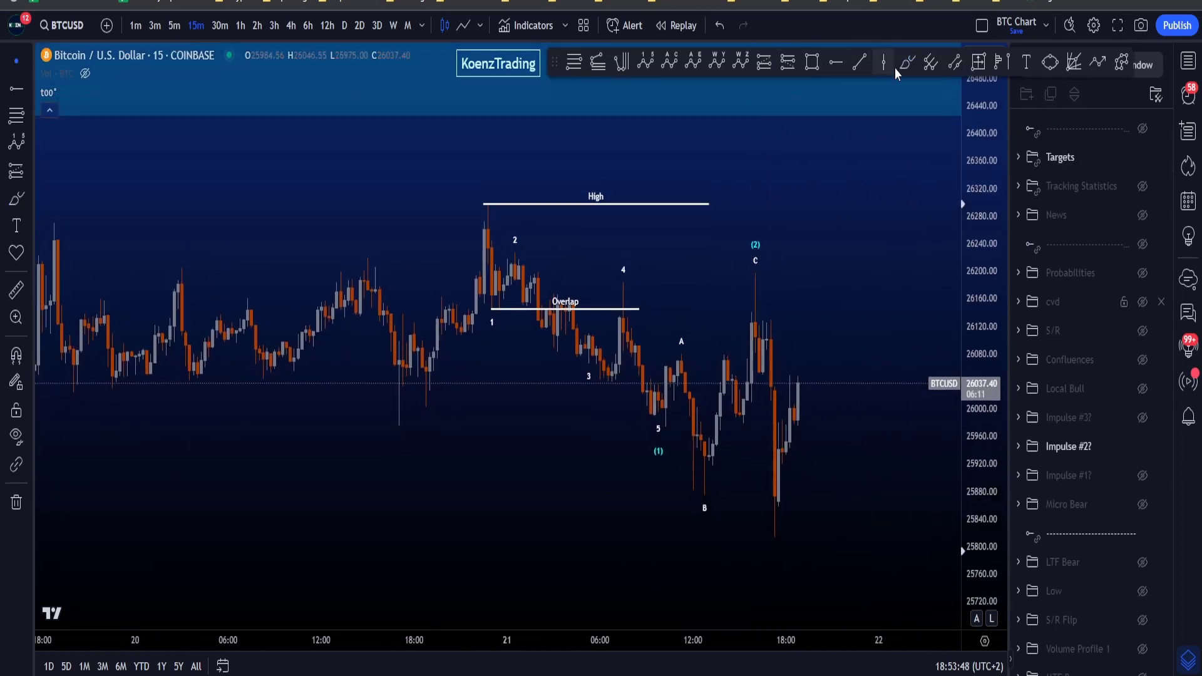
{"action": "mouse_move", "coordinate": [484, 220]}
{"action": "left_mouse_down"}
{"action": "mouse_move", "coordinate": [493, 312]}
{"action": "mouse_move", "coordinate": [512, 269]}
{"action": "mouse_move", "coordinate": [573, 356]}
{"action": "mouse_move", "coordinate": [623, 316]}
{"action": "mouse_move", "coordinate": [664, 415]}
{"action": "left_mouse_up"}
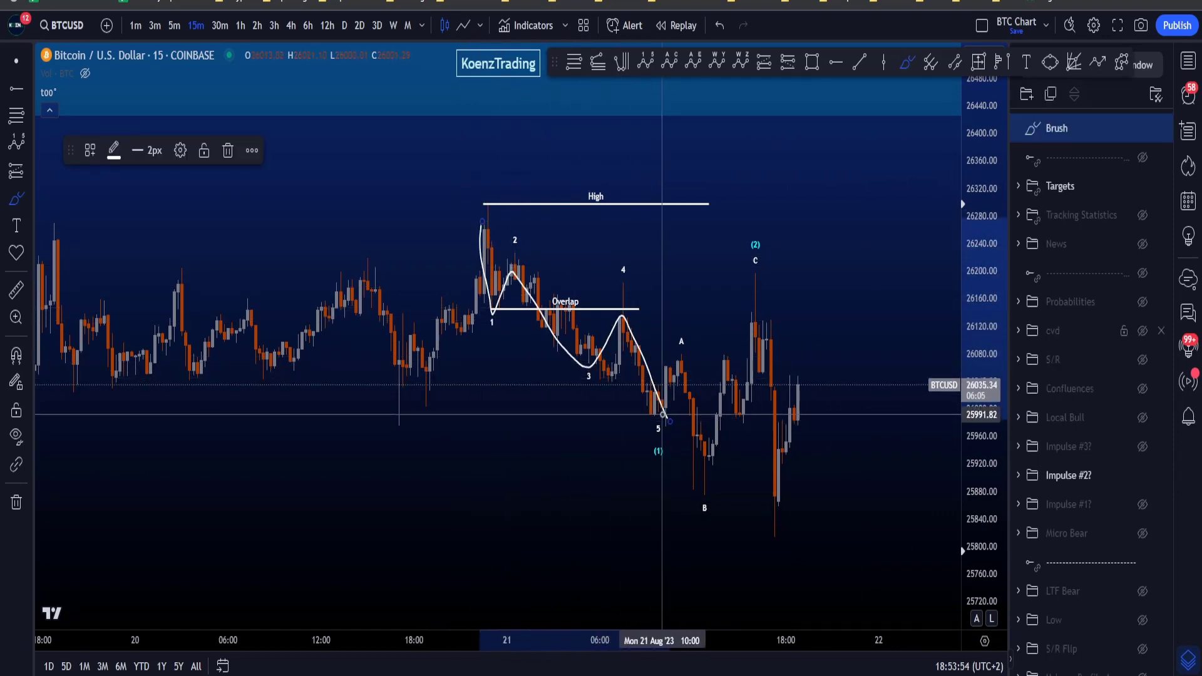
{"action": "key", "text": "ctrl+z"}
Step: Circle wave 1 and connect it along the Overlap line to a circle around wave 4, undoing the brush strokes
{"action": "mouse_move", "coordinate": [520, 293]}
{"action": "left_mouse_down"}
{"action": "mouse_move", "coordinate": [491, 289]}
{"action": "mouse_move", "coordinate": [502, 341]}
{"action": "left_mouse_up"}
{"action": "mouse_move", "coordinate": [514, 300]}
{"action": "left_mouse_down"}
{"action": "mouse_move", "coordinate": [652, 314]}
{"action": "mouse_move", "coordinate": [599, 279]}
{"action": "mouse_move", "coordinate": [635, 259]}
{"action": "left_mouse_up"}
{"action": "key", "text": "ctrl+z"}
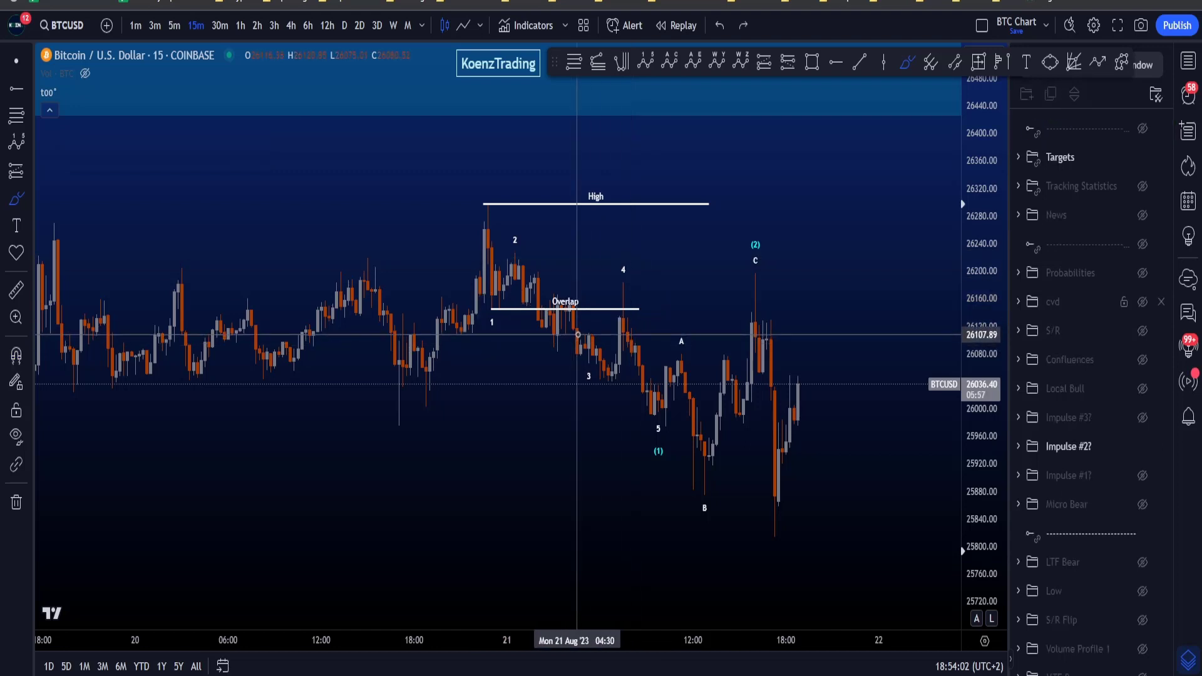
{"action": "left_click_drag", "start_coordinate": [501, 301], "coordinate": [638, 257]}
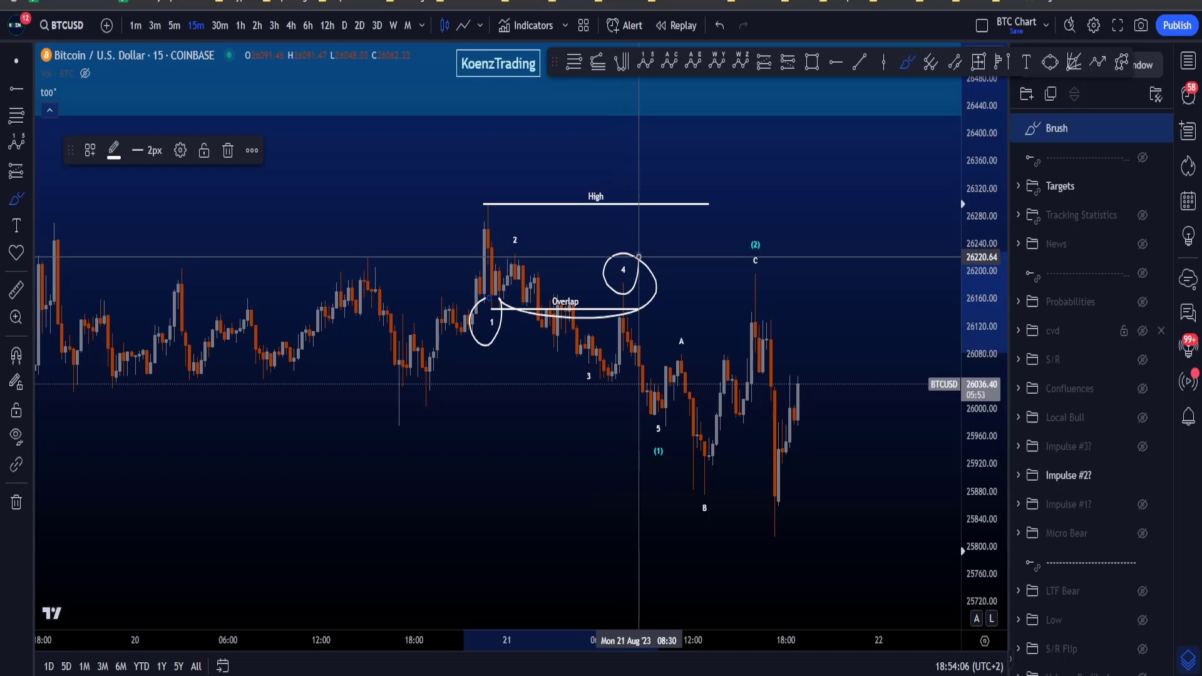
{"action": "key", "text": "ctrl+z"}
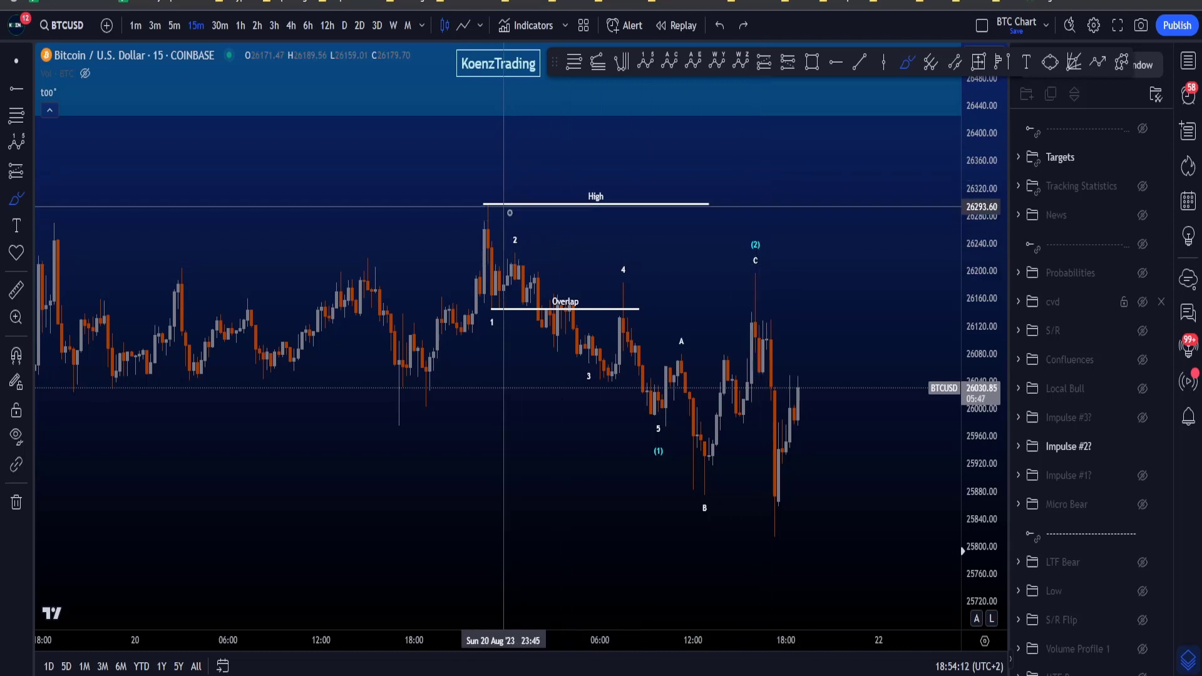
Step: Sketch a contracting wedge with price swings inside it in the empty area below the candles, undoing every brush stroke
{"action": "left_click_drag", "start_coordinate": [488, 398], "coordinate": [620, 504]}
{"action": "left_click_drag", "start_coordinate": [427, 515], "coordinate": [612, 554]}
{"action": "mouse_move", "coordinate": [443, 396]}
{"action": "left_mouse_down"}
{"action": "mouse_move", "coordinate": [513, 467]}
{"action": "mouse_move", "coordinate": [557, 537]}
{"action": "left_mouse_up"}
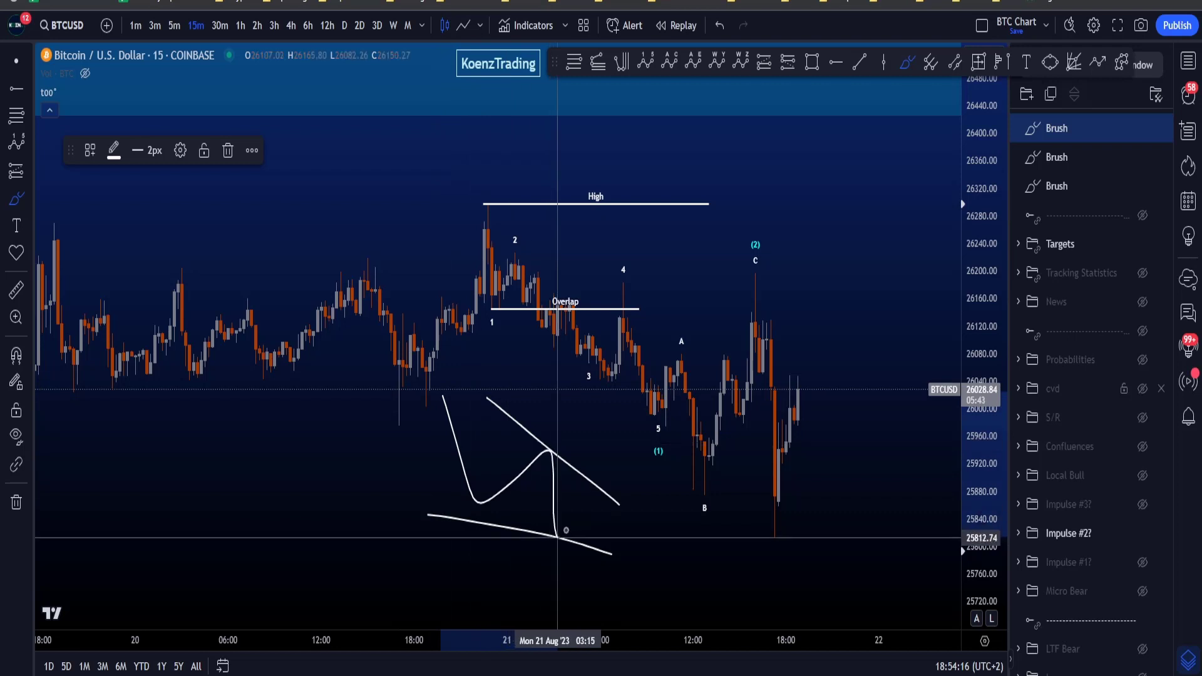
{"action": "key", "text": "ctrl+z"}
{"action": "key", "text": "ctrl+z"}
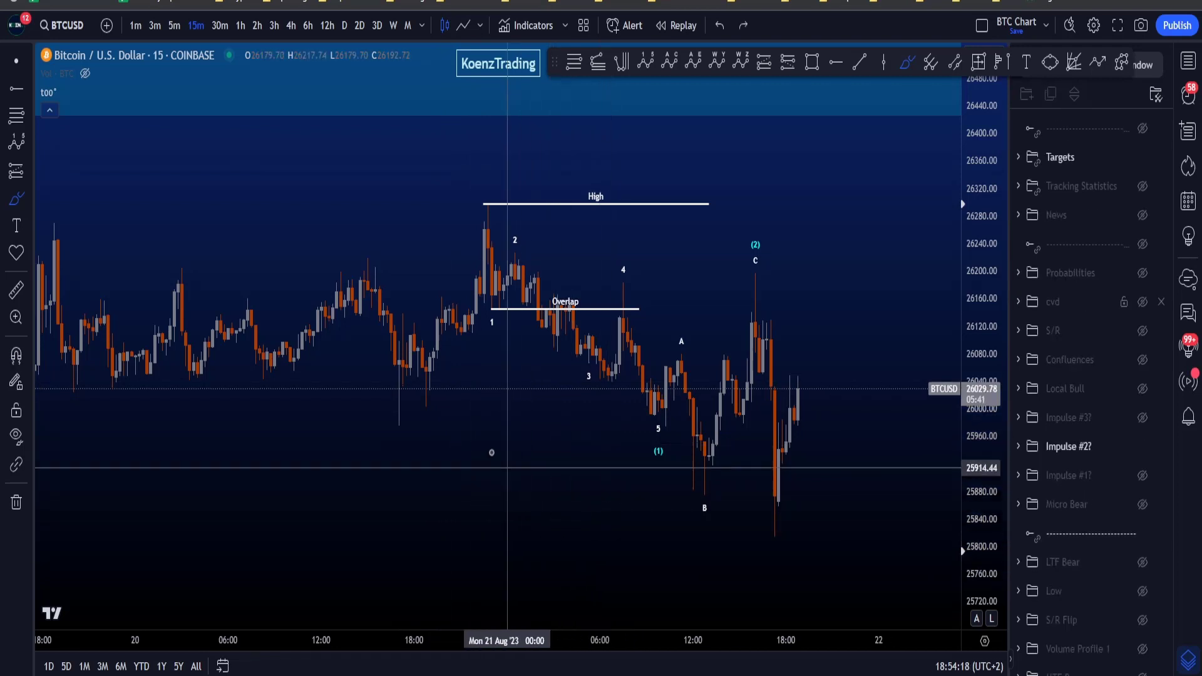
{"action": "left_click_drag", "start_coordinate": [461, 472], "coordinate": [604, 461]}
{"action": "mouse_move", "coordinate": [456, 536]}
{"action": "left_mouse_down"}
{"action": "mouse_move", "coordinate": [599, 601]}
{"action": "mouse_move", "coordinate": [475, 494]}
{"action": "mouse_move", "coordinate": [502, 538]}
{"action": "mouse_move", "coordinate": [579, 570]}
{"action": "left_mouse_up"}
{"action": "key", "text": "ctrl+z"}
{"action": "key", "text": "ctrl+z"}
{"action": "key", "text": "ctrl+z"}
{"action": "key", "text": "ctrl+z"}
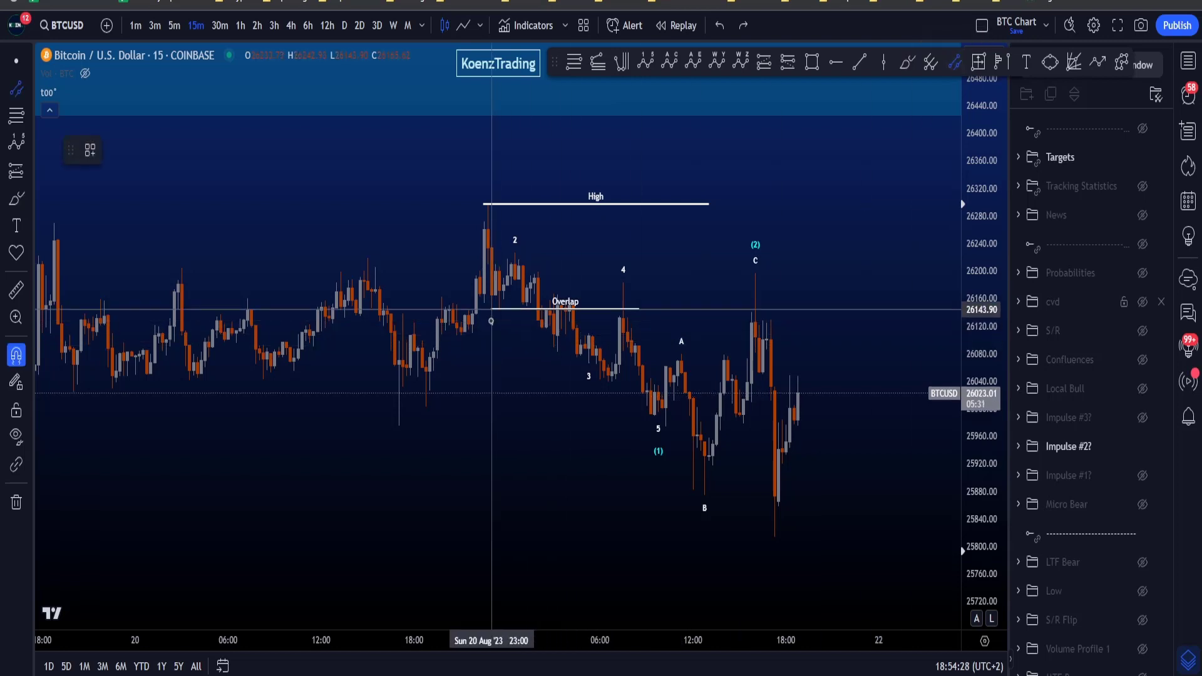
Step: Draw a parallel channel with its lower edge through waves 1 and 3 and its upper edge near wave 2
{"action": "left_click", "coordinate": [494, 336]}
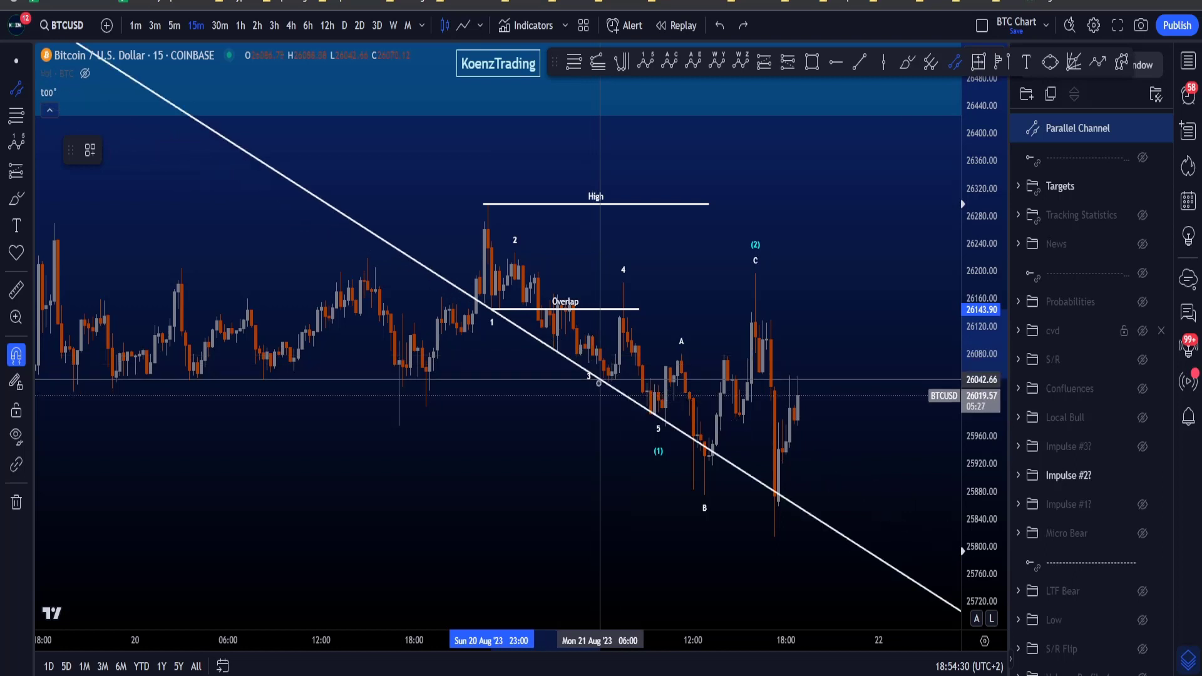
{"action": "left_click", "coordinate": [588, 363]}
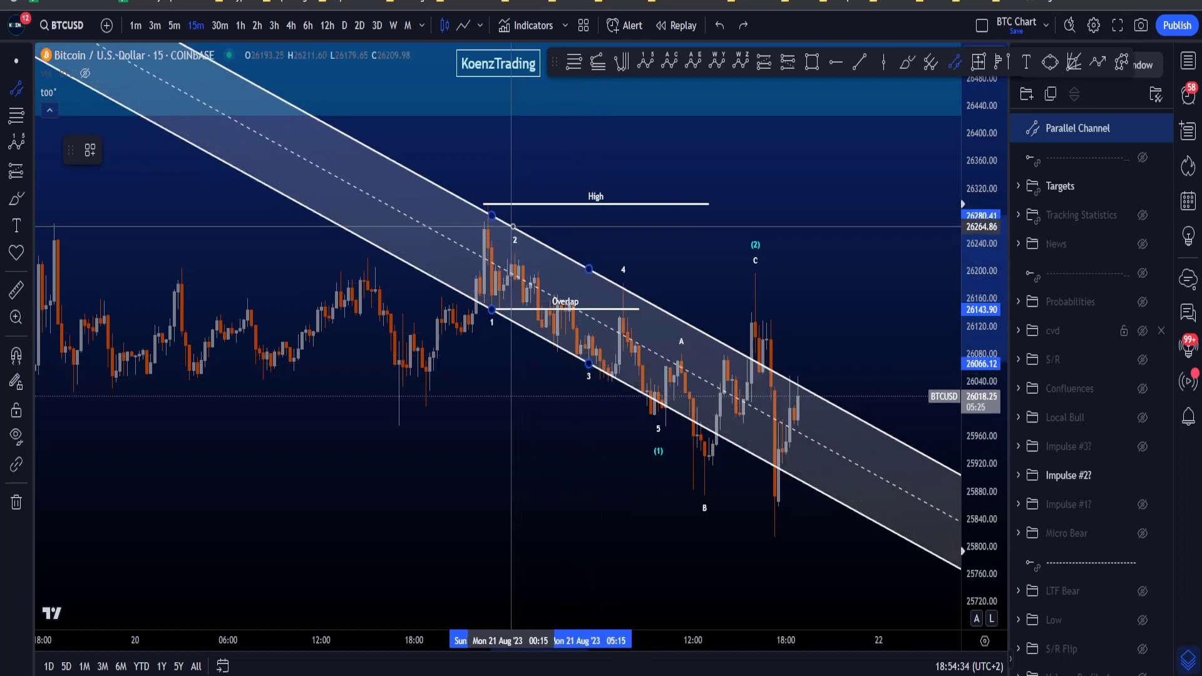
{"action": "left_click", "coordinate": [518, 233]}
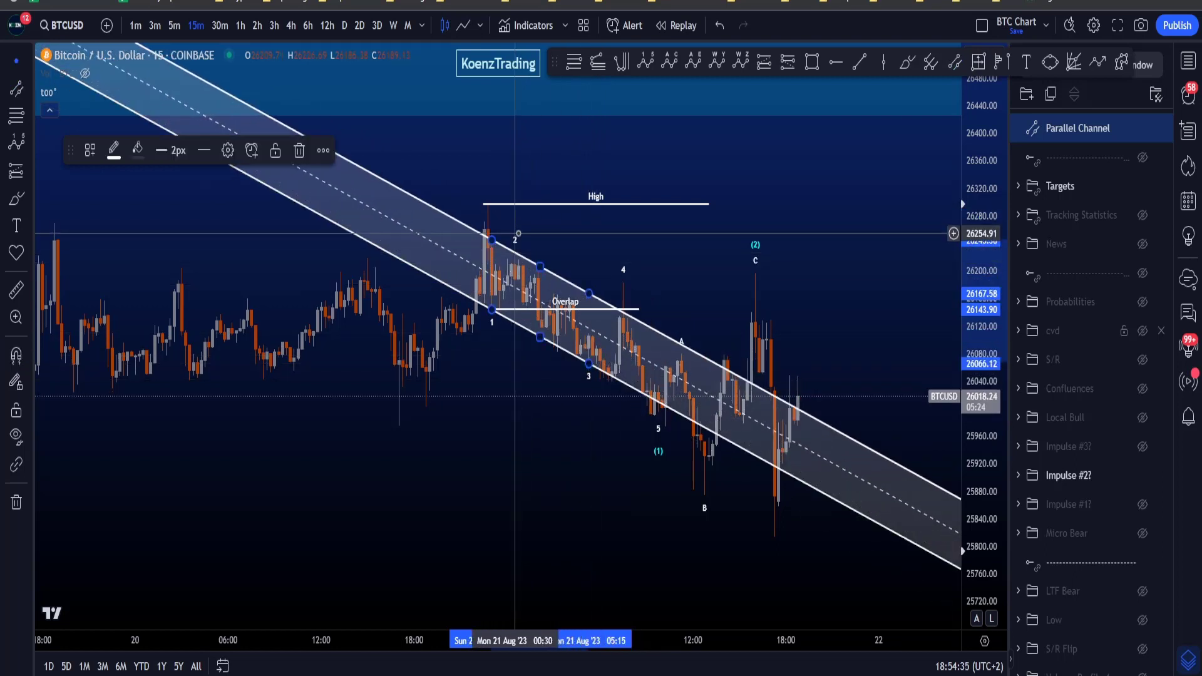
Step: Circle wave 4 at the channel's upper edge with the brush, and undo both the stroke and the parallel channel
{"action": "left_click", "coordinate": [907, 63]}
{"action": "left_click_drag", "start_coordinate": [541, 260], "coordinate": [623, 306]}
{"action": "mouse_move", "coordinate": [649, 306]}
{"action": "left_mouse_down"}
{"action": "mouse_move", "coordinate": [638, 284]}
{"action": "mouse_move", "coordinate": [623, 337]}
{"action": "mouse_move", "coordinate": [600, 289]}
{"action": "mouse_move", "coordinate": [634, 267]}
{"action": "left_mouse_up"}
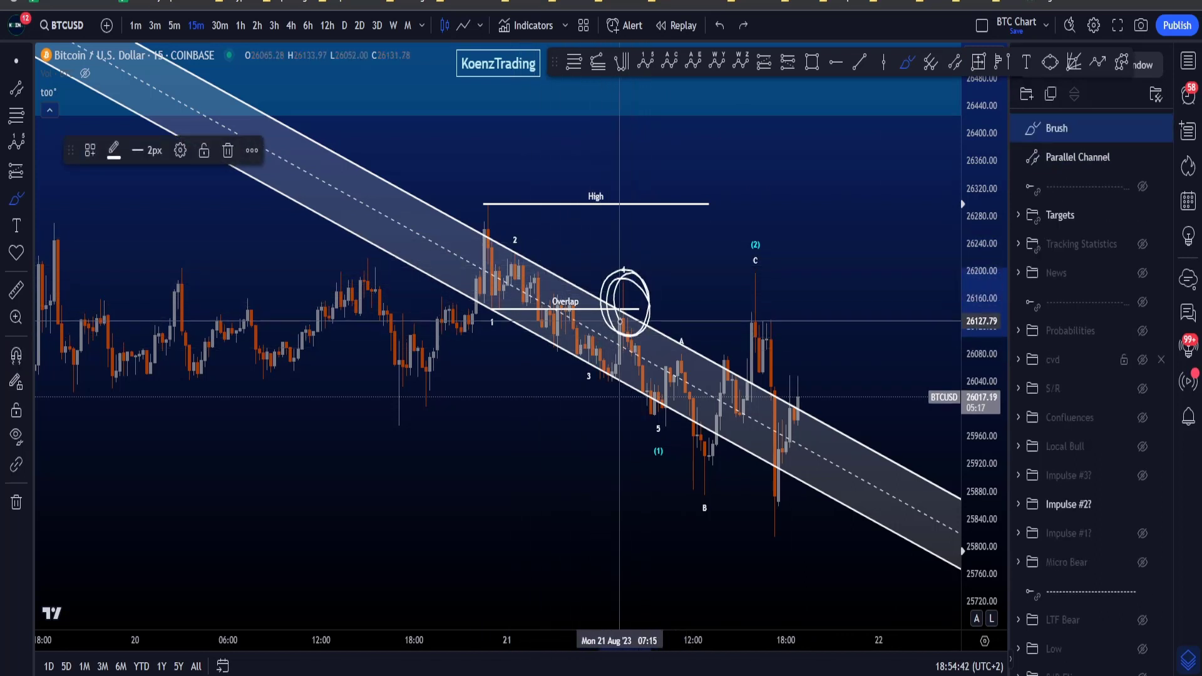
{"action": "key", "text": "ctrl+z"}
{"action": "key", "text": "ctrl+z"}
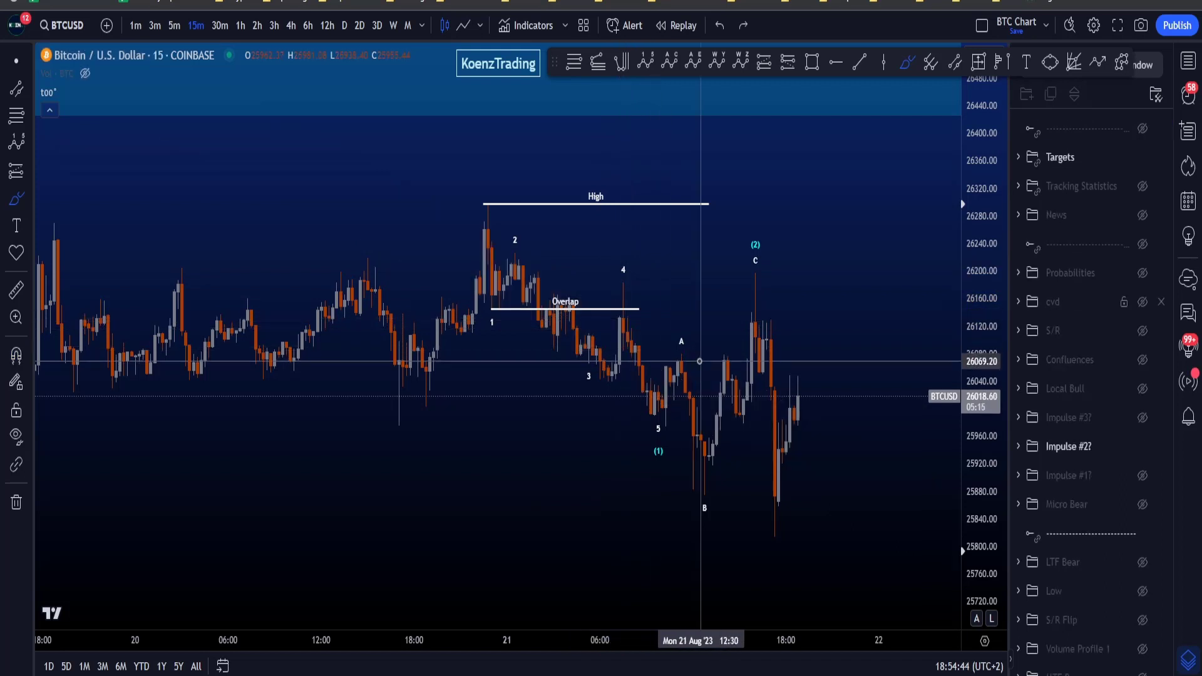
Step: Trace the decline to (1), the A-B-C correction to (2) and a further drop with an arrowhead, undoing both strokes
{"action": "left_click_drag", "start_coordinate": [976, 336], "coordinate": [976, 343]}
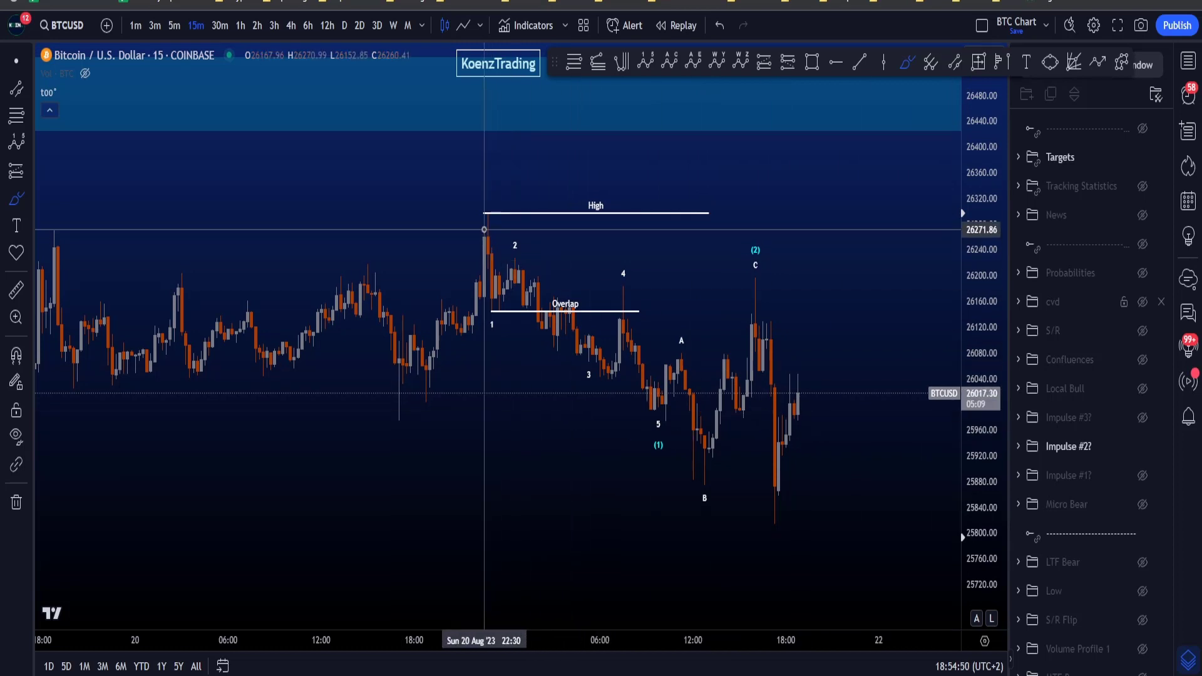
{"action": "mouse_move", "coordinate": [484, 229]}
{"action": "left_mouse_down"}
{"action": "mouse_move", "coordinate": [657, 443]}
{"action": "mouse_move", "coordinate": [662, 383]}
{"action": "mouse_move", "coordinate": [704, 498]}
{"action": "mouse_move", "coordinate": [755, 285]}
{"action": "mouse_move", "coordinate": [870, 561]}
{"action": "left_mouse_up"}
{"action": "mouse_move", "coordinate": [865, 454]}
{"action": "left_mouse_down"}
{"action": "mouse_move", "coordinate": [884, 598]}
{"action": "mouse_move", "coordinate": [844, 537]}
{"action": "left_mouse_up"}
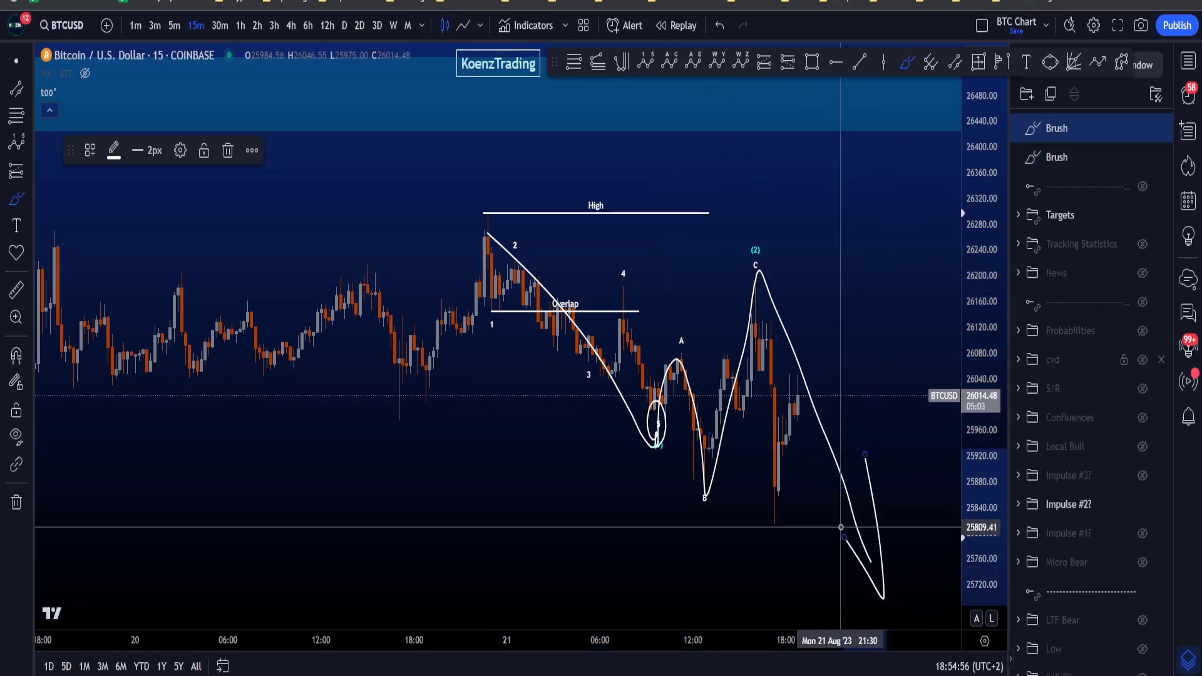
{"action": "key", "text": "ctrl+z"}
{"action": "key", "text": "ctrl+z"}
Step: Hide the Impulse #2? drawing group and show Impulse #3?
{"action": "left_click", "coordinate": [1142, 446]}
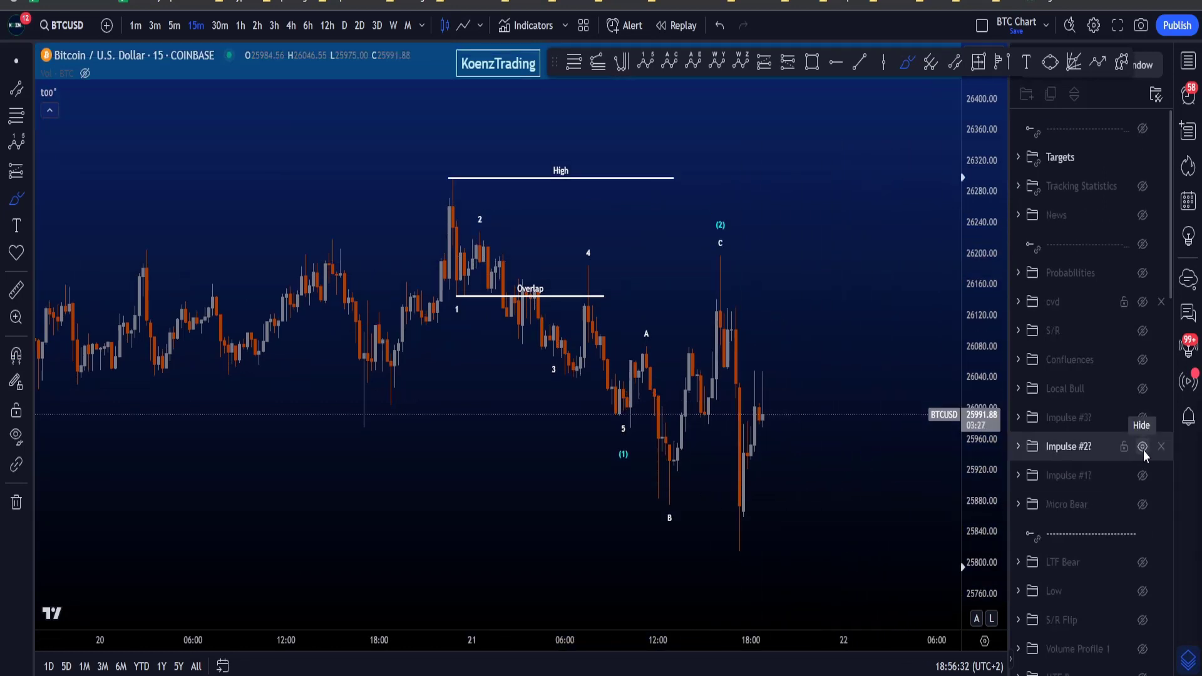
{"action": "left_click", "coordinate": [1142, 446]}
{"action": "left_click", "coordinate": [1142, 417]}
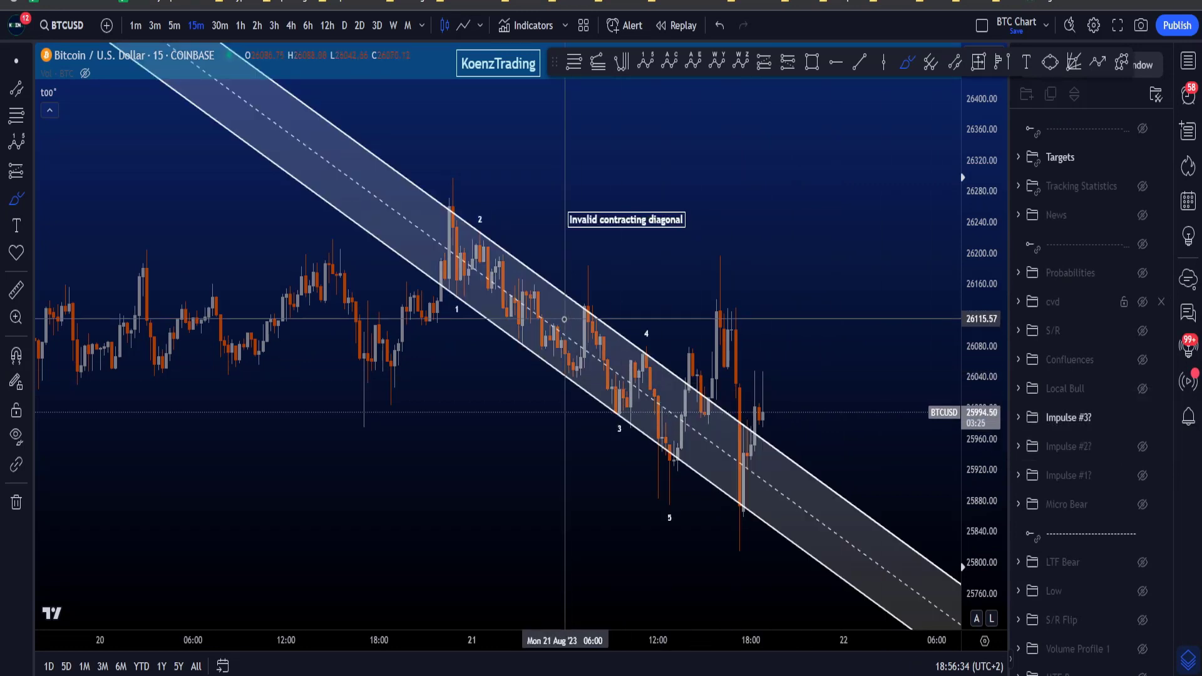
Step: Brush a mark at wave 3 and loop wave 4 back to the earlier peak above the channel, undoing both strokes
{"action": "mouse_move", "coordinate": [623, 403]}
{"action": "left_mouse_down"}
{"action": "mouse_move", "coordinate": [599, 432]}
{"action": "mouse_move", "coordinate": [623, 401]}
{"action": "mouse_move", "coordinate": [562, 381]}
{"action": "mouse_move", "coordinate": [590, 431]}
{"action": "mouse_move", "coordinate": [626, 413]}
{"action": "left_mouse_up"}
{"action": "key", "text": "ctrl+z"}
{"action": "mouse_move", "coordinate": [654, 328]}
{"action": "left_mouse_down"}
{"action": "mouse_move", "coordinate": [635, 352]}
{"action": "mouse_move", "coordinate": [651, 332]}
{"action": "mouse_move", "coordinate": [576, 271]}
{"action": "left_mouse_up"}
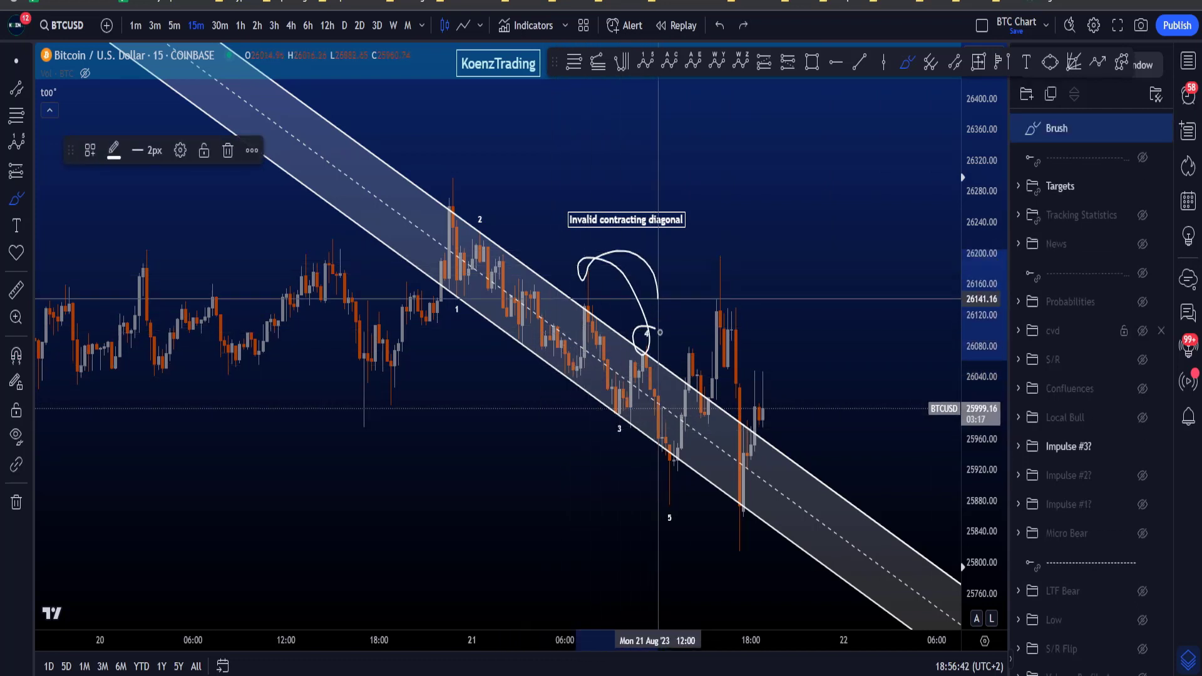
{"action": "key", "text": "ctrl+z"}
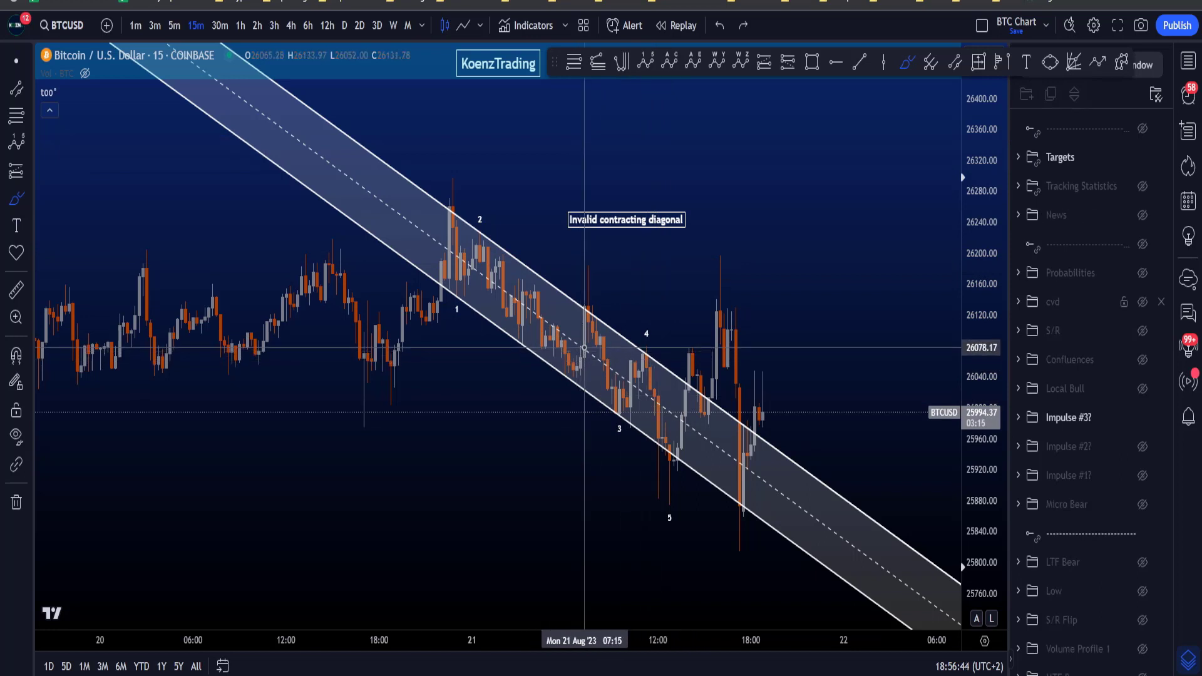
Step: Brush along the channel's decline and mark the low at wave 3, undoing both strokes
{"action": "mouse_move", "coordinate": [432, 199]}
{"action": "left_mouse_down"}
{"action": "mouse_move", "coordinate": [485, 248]}
{"action": "mouse_move", "coordinate": [584, 389]}
{"action": "mouse_move", "coordinate": [646, 354]}
{"action": "mouse_move", "coordinate": [666, 477]}
{"action": "left_mouse_up"}
{"action": "key", "text": "ctrl+z"}
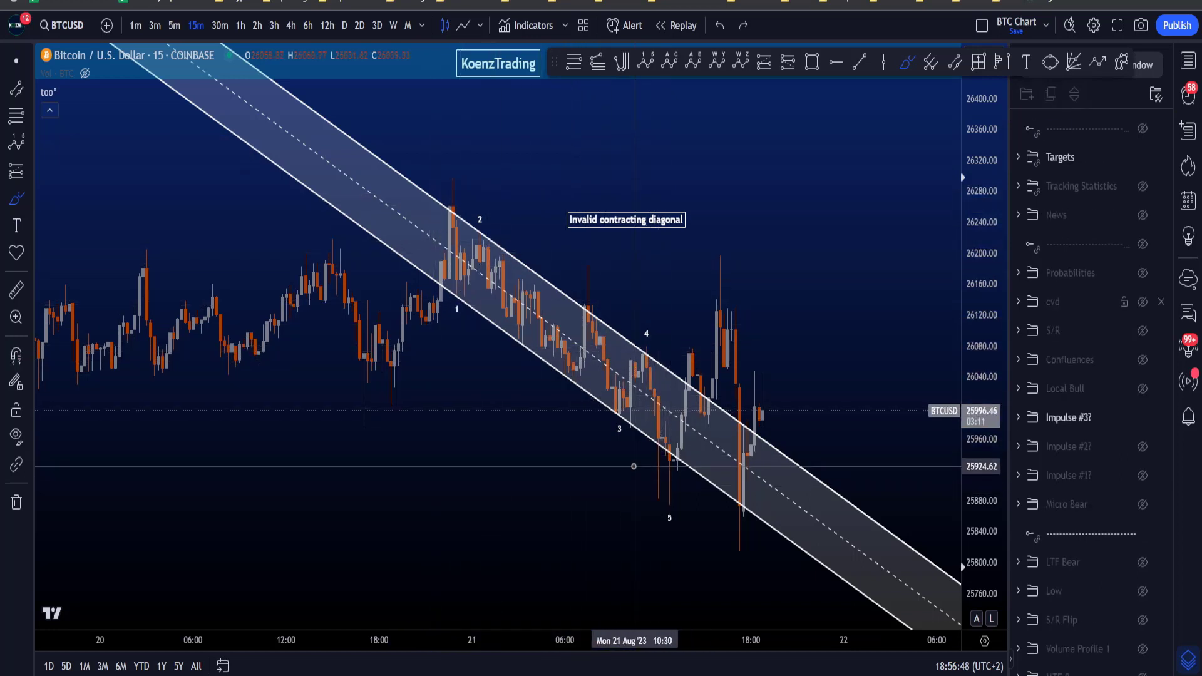
{"action": "left_click_drag", "start_coordinate": [636, 418], "coordinate": [603, 446]}
{"action": "key", "text": "ctrl+z"}
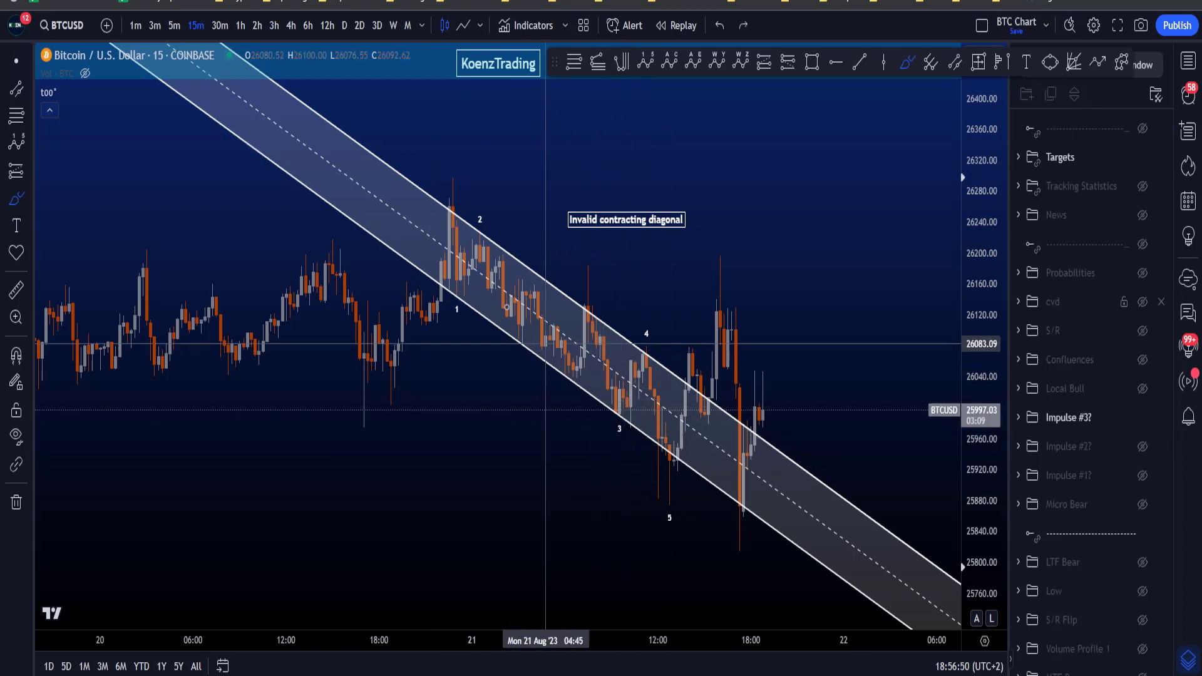
Step: Delete the parallel channel from the Impulse #3? count
{"action": "left_click", "coordinate": [512, 258]}
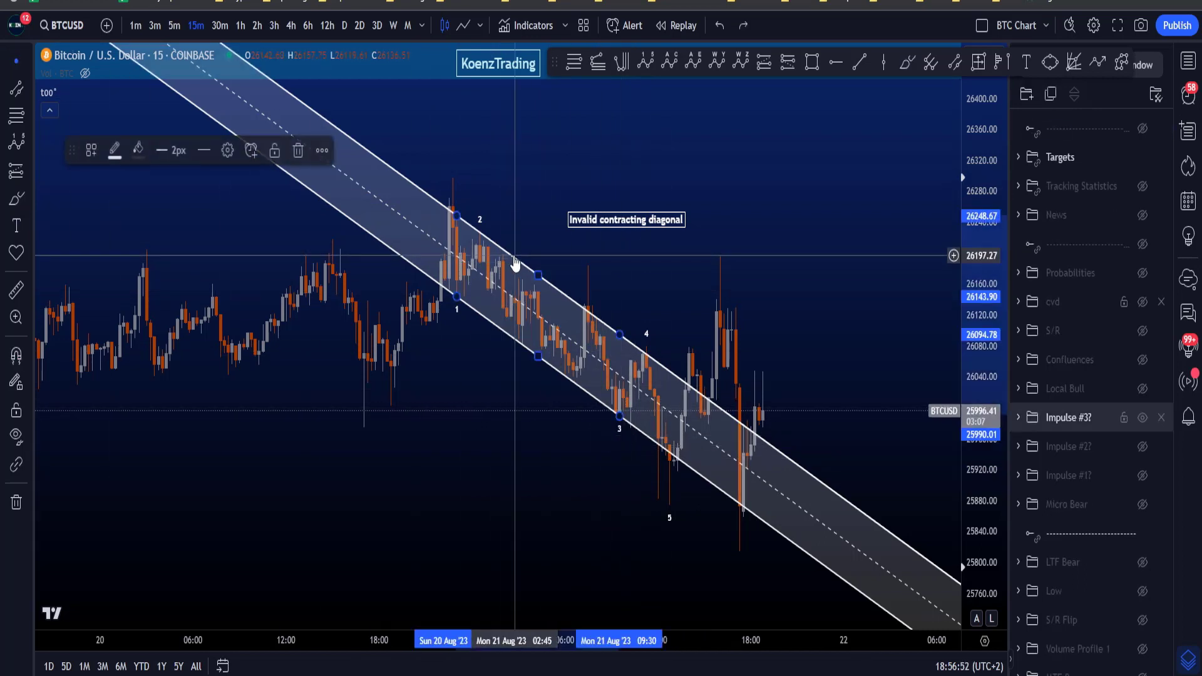
{"action": "key", "text": "Delete"}
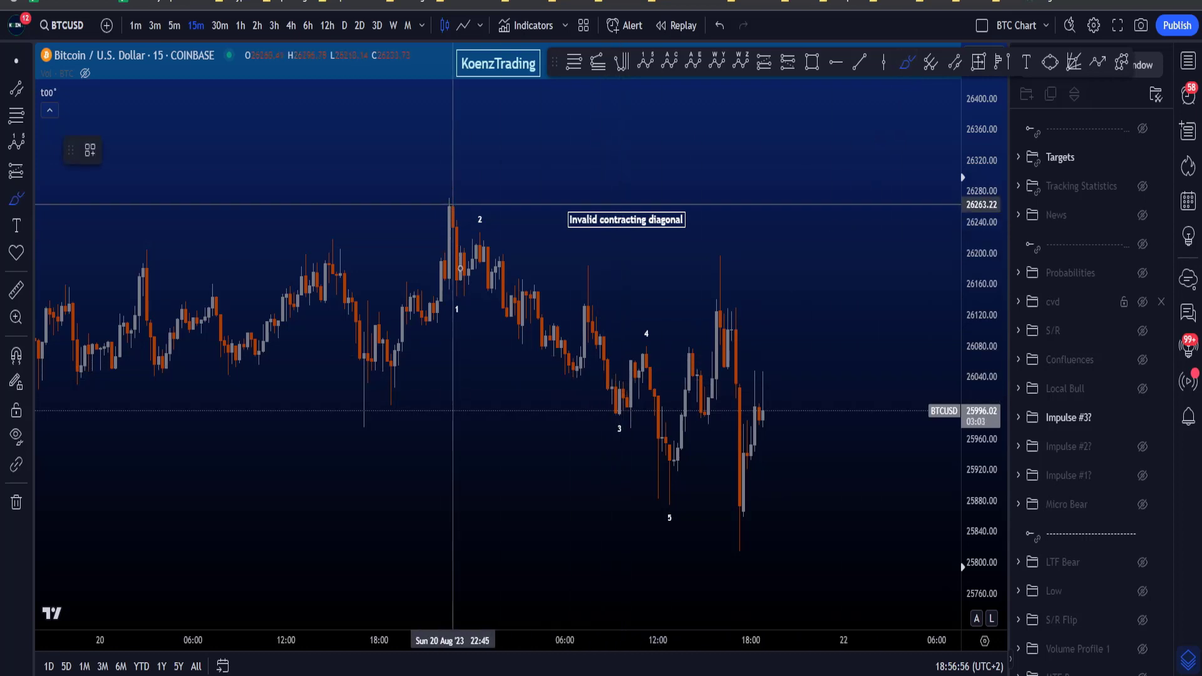
Step: Brush separate lines along waves 1, 3 and 5 of the decline, and undo all the strokes
{"action": "left_click_drag", "start_coordinate": [450, 207], "coordinate": [471, 309]}
{"action": "left_click_drag", "start_coordinate": [513, 269], "coordinate": [584, 388]}
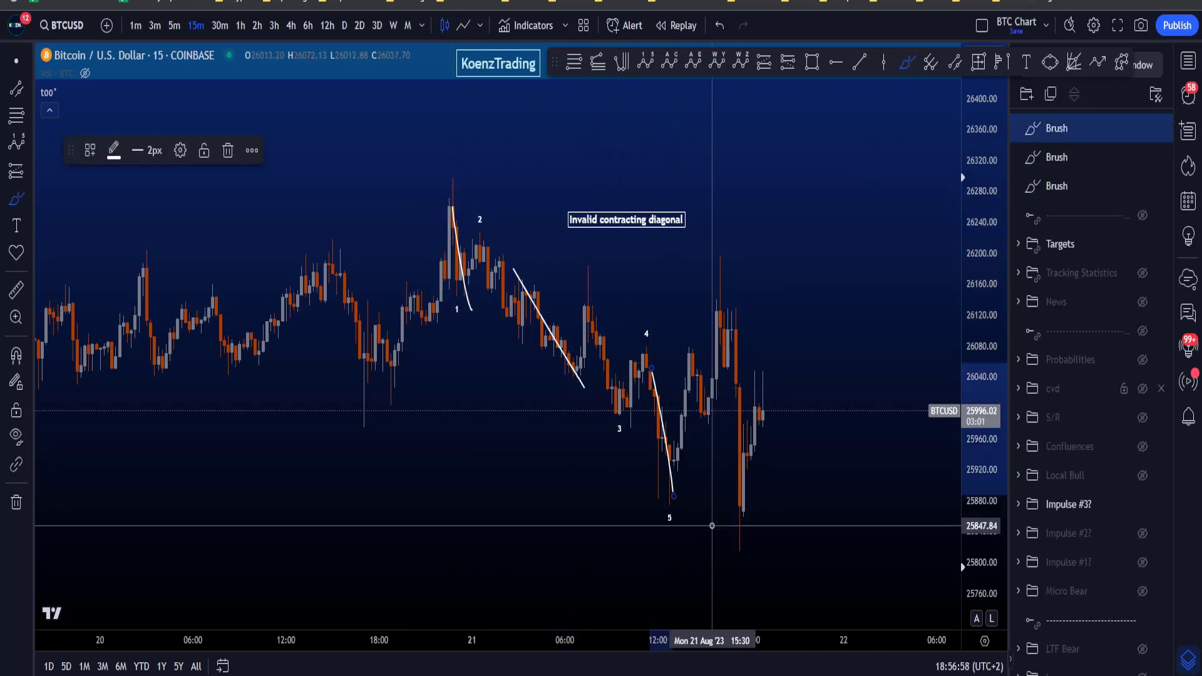
{"action": "key", "text": "ctrl+z"}
Step: Brush a short mark at the wave 3 low and trace the decline from 2 to 3, undoing both strokes
{"action": "key", "text": "ctrl+z"}
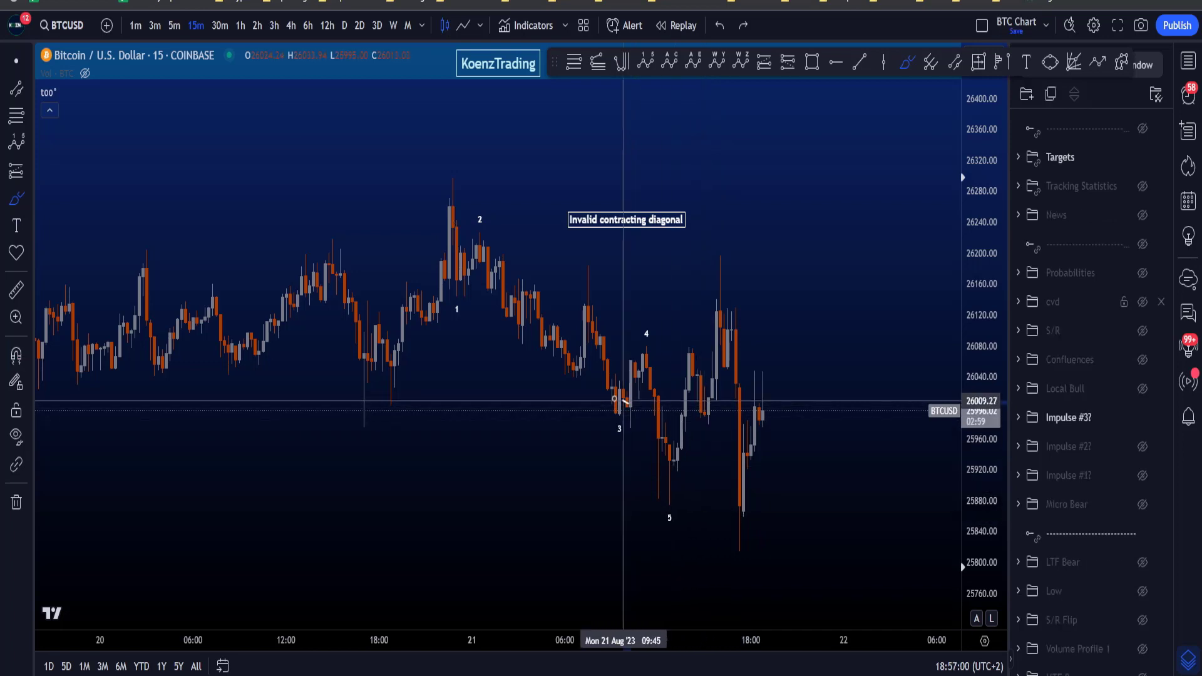
{"action": "left_click_drag", "start_coordinate": [616, 399], "coordinate": [620, 404]}
{"action": "key", "text": "ctrl+z"}
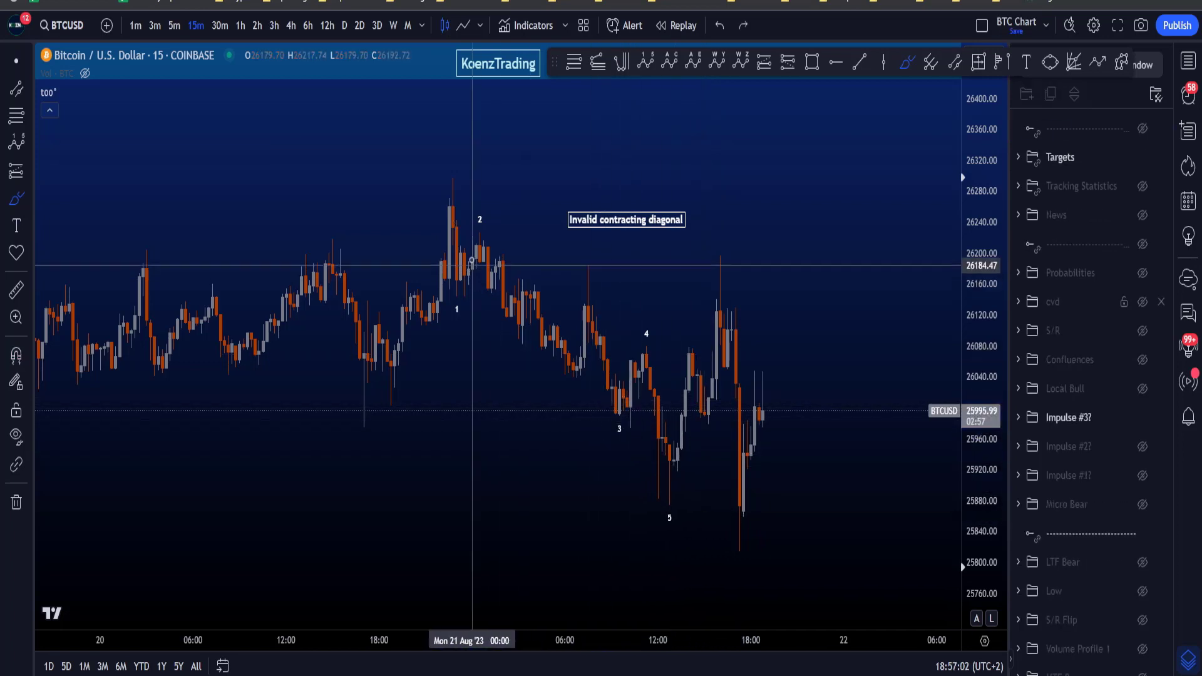
{"action": "mouse_move", "coordinate": [473, 235]}
{"action": "left_mouse_down"}
{"action": "mouse_move", "coordinate": [507, 322]}
{"action": "mouse_move", "coordinate": [589, 319]}
{"action": "mouse_move", "coordinate": [627, 427]}
{"action": "left_mouse_up"}
{"action": "key", "text": "ctrl+z"}
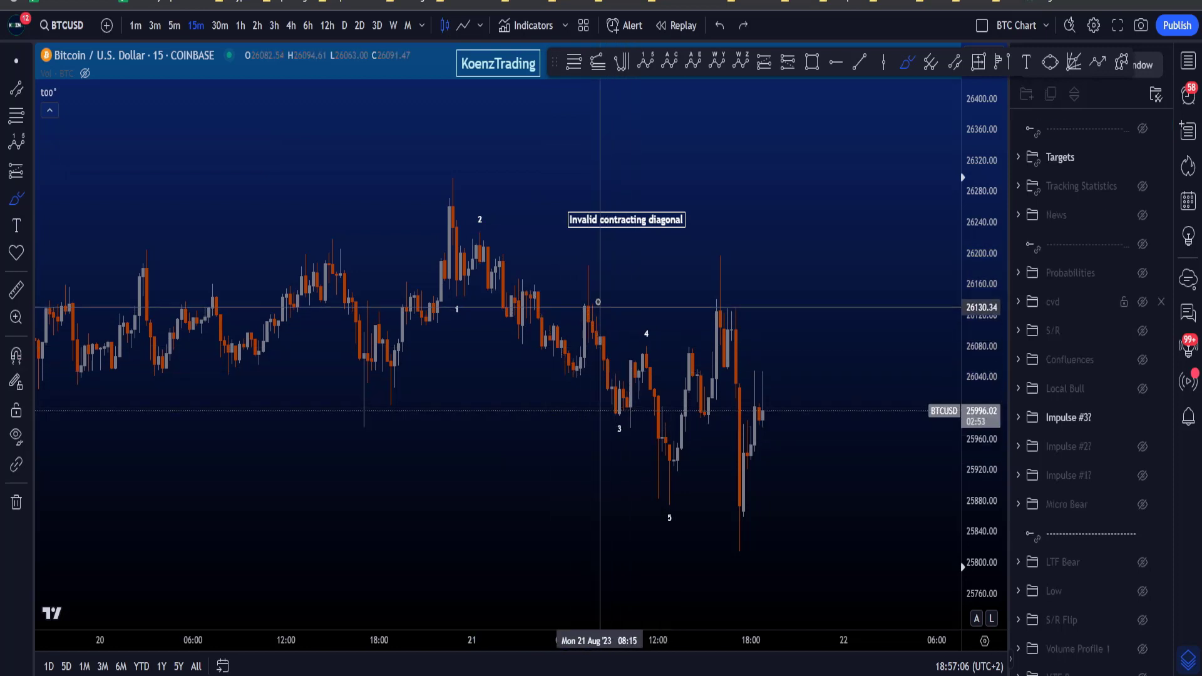
Step: Circle the spike between waves 2 and 3 and outline the first part of the decline after wave 2, undoing both strokes
{"action": "left_click_drag", "start_coordinate": [588, 256], "coordinate": [592, 318]}
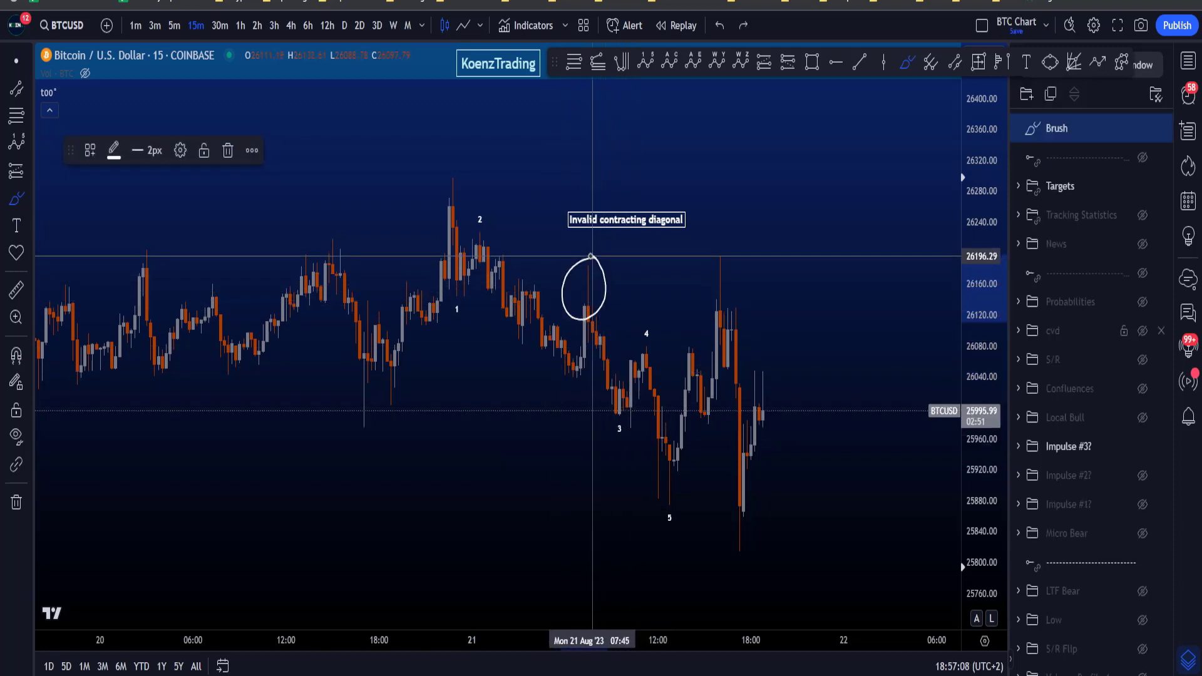
{"action": "key", "text": "ctrl+z"}
{"action": "mouse_move", "coordinate": [471, 254]}
{"action": "left_mouse_down"}
{"action": "mouse_move", "coordinate": [542, 263]}
{"action": "mouse_move", "coordinate": [527, 355]}
{"action": "mouse_move", "coordinate": [469, 256]}
{"action": "left_mouse_up"}
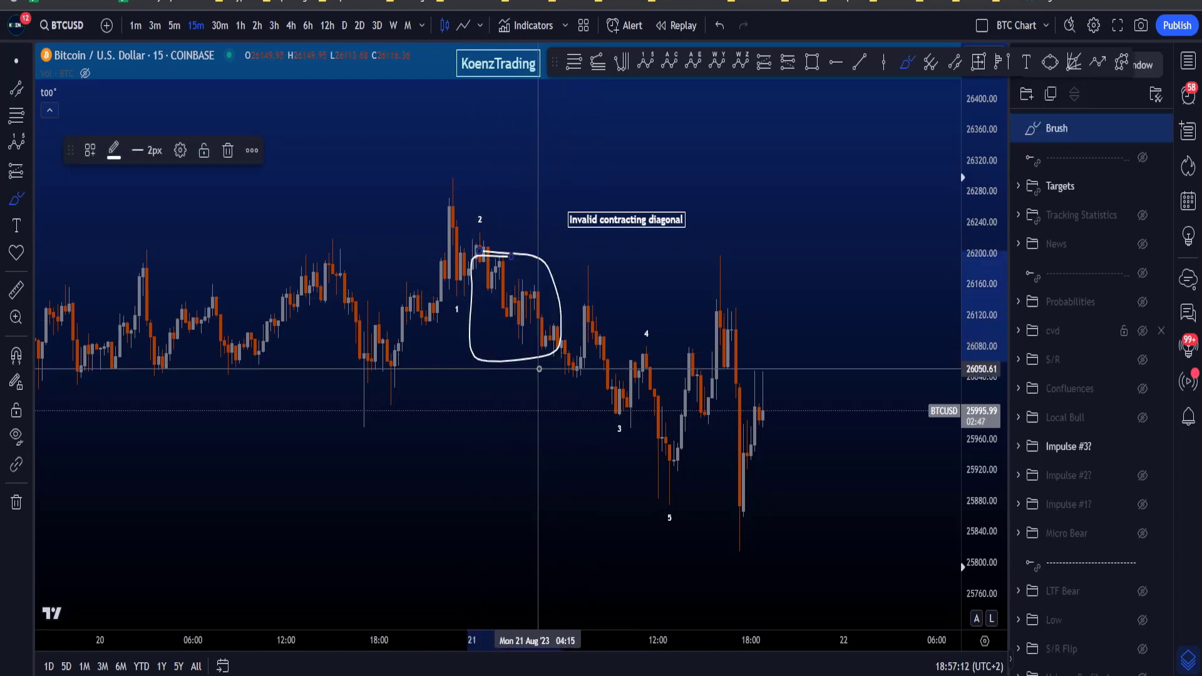
{"action": "key", "text": "ctrl+z"}
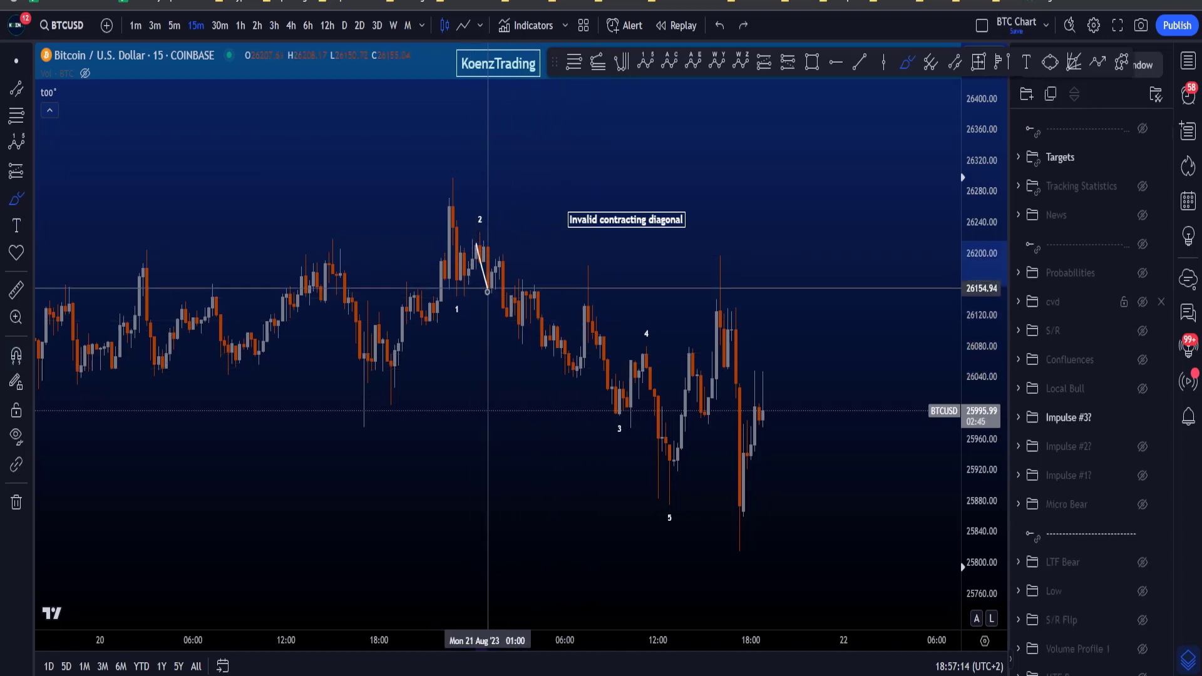
Step: Trace the zigzag decline from wave 2 and the drop from the spike toward wave 3, undoing the strokes
{"action": "mouse_move", "coordinate": [477, 244]}
{"action": "left_mouse_down"}
{"action": "mouse_move", "coordinate": [537, 291]}
{"action": "mouse_move", "coordinate": [553, 348]}
{"action": "left_mouse_up"}
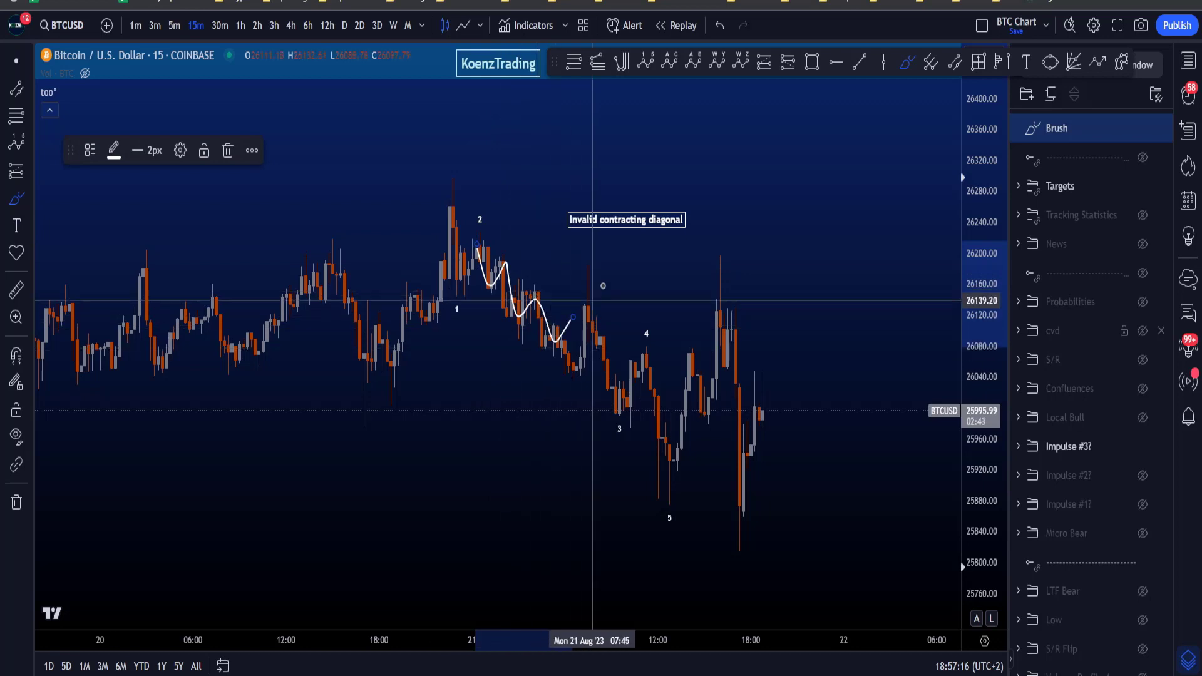
{"action": "key", "text": "ctrl+z"}
{"action": "mouse_move", "coordinate": [595, 269]}
{"action": "left_mouse_down"}
{"action": "mouse_move", "coordinate": [566, 266]}
{"action": "mouse_move", "coordinate": [588, 276]}
{"action": "mouse_move", "coordinate": [607, 380]}
{"action": "left_mouse_up"}
{"action": "key", "text": "ctrl+z"}
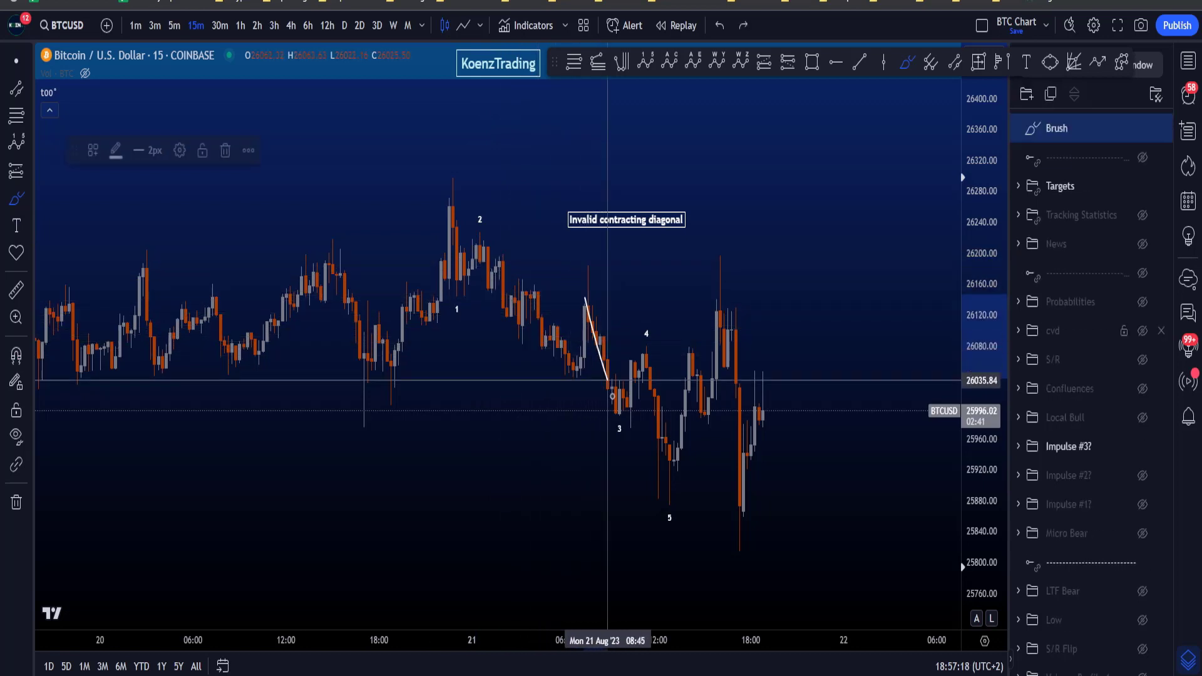
{"action": "key", "text": "ctrl+z"}
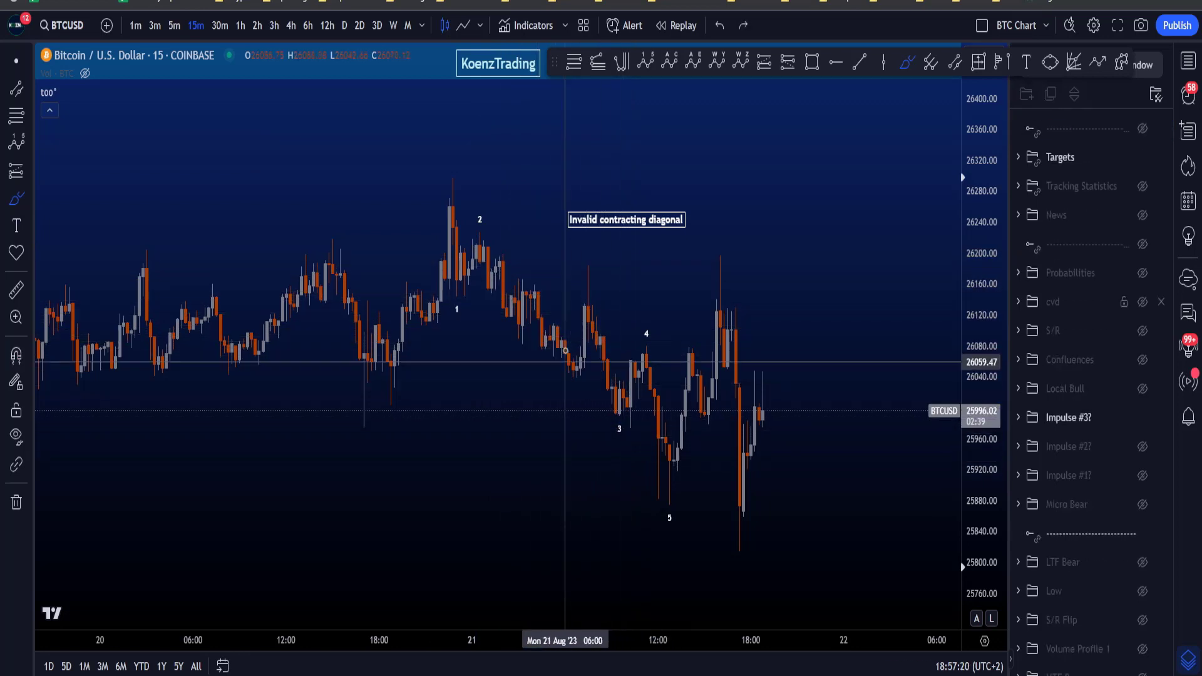
Step: Link the spike with the lower high after wave 2, circle wave 3, and trace the decline into it, undoing every stroke
{"action": "mouse_move", "coordinate": [602, 269]}
{"action": "left_mouse_down"}
{"action": "mouse_move", "coordinate": [566, 275]}
{"action": "mouse_move", "coordinate": [609, 292]}
{"action": "left_mouse_up"}
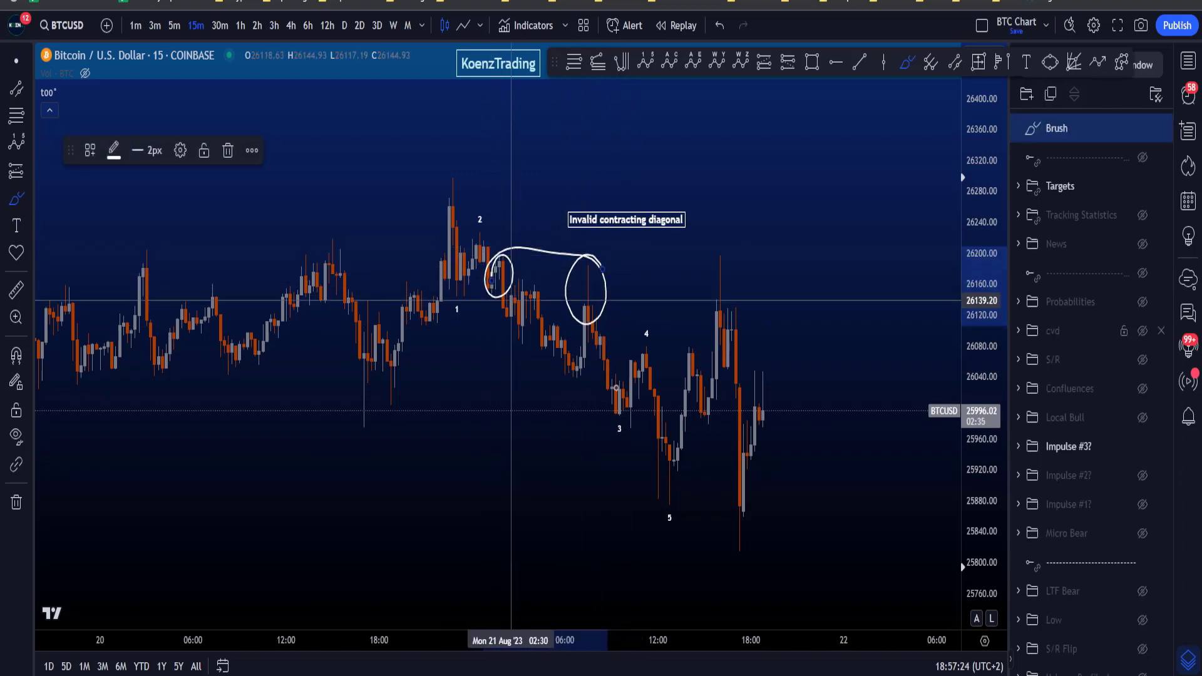
{"action": "key", "text": "ctrl+z"}
{"action": "left_click_drag", "start_coordinate": [620, 410], "coordinate": [619, 454]}
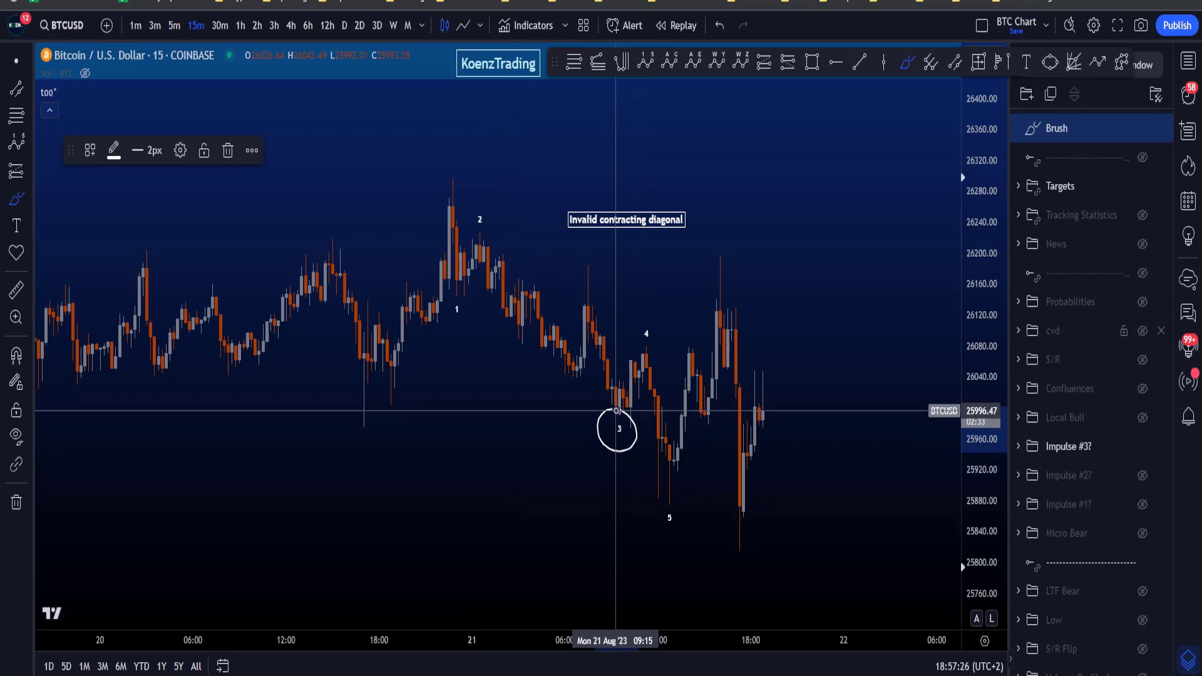
{"action": "key", "text": "ctrl+z"}
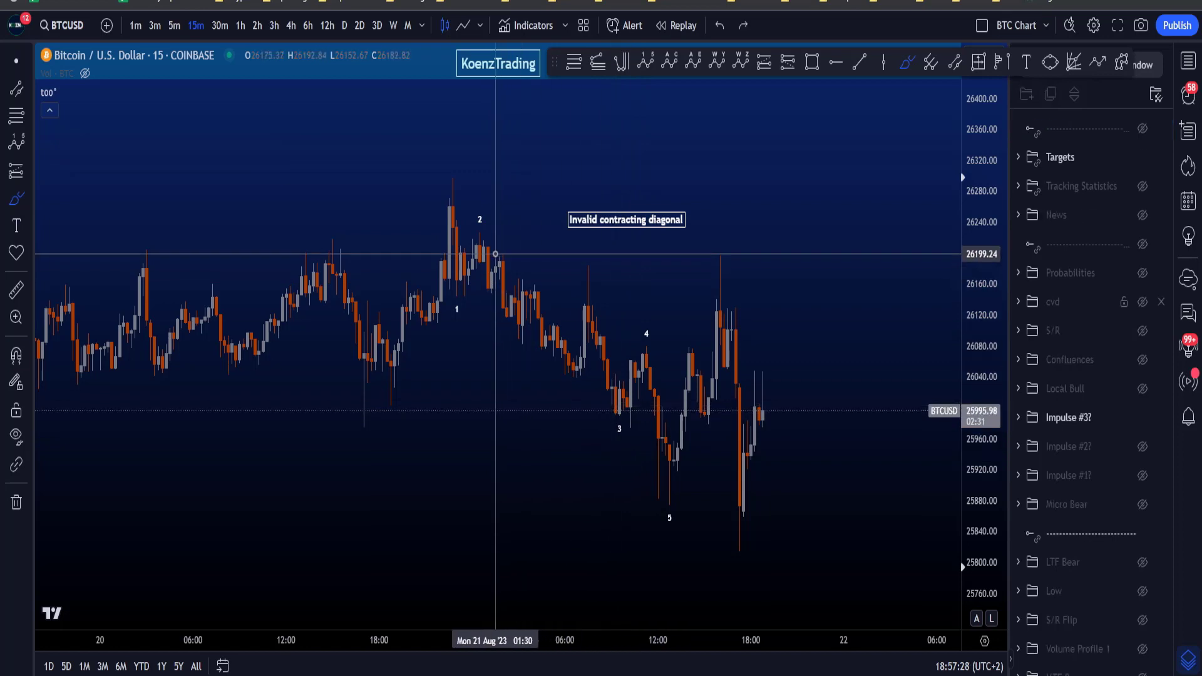
{"action": "mouse_move", "coordinate": [494, 255]}
{"action": "left_mouse_down"}
{"action": "mouse_move", "coordinate": [604, 399]}
{"action": "mouse_move", "coordinate": [602, 447]}
{"action": "mouse_move", "coordinate": [623, 413]}
{"action": "left_mouse_up"}
{"action": "key", "text": "ctrl+z"}
{"action": "key", "text": "ctrl+z"}
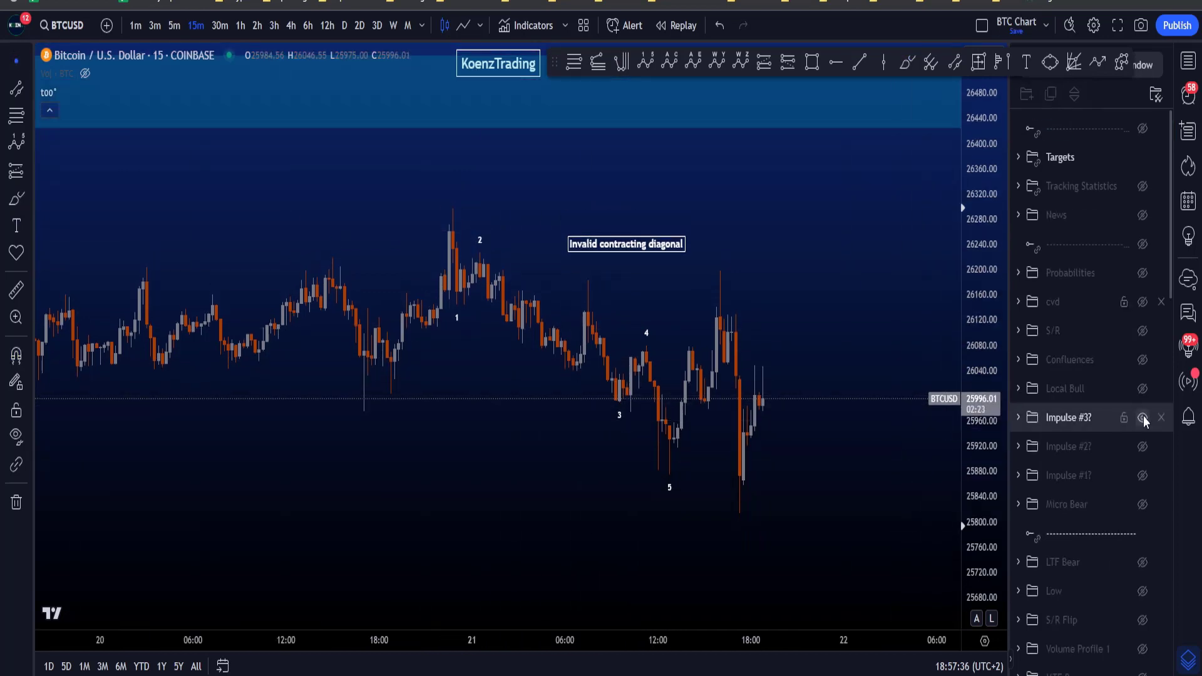
Step: Hide the Impulse #3? drawing group, show Local Bull, and display its count on the 30-minute timeframe
{"action": "left_click", "coordinate": [1142, 418]}
{"action": "left_click", "coordinate": [1141, 389]}
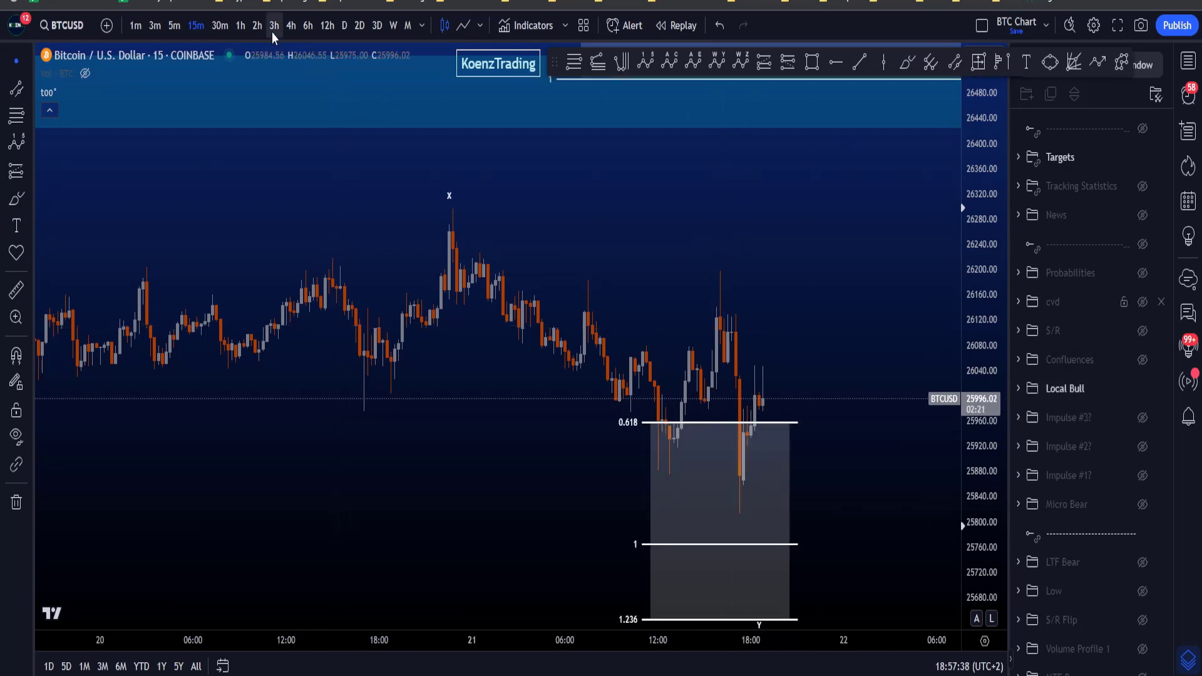
{"action": "left_click", "coordinate": [240, 25]}
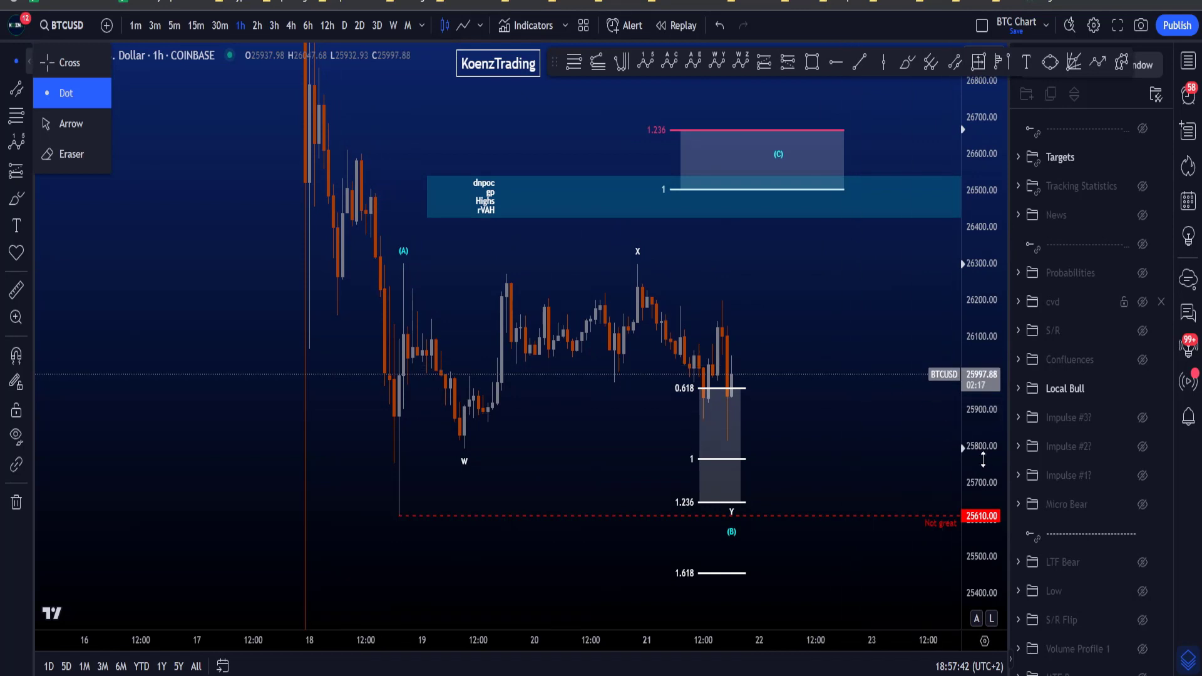
{"action": "left_click_drag", "start_coordinate": [982, 459], "coordinate": [983, 439]}
{"action": "left_click_drag", "start_coordinate": [892, 422], "coordinate": [853, 432]}
{"action": "scroll", "coordinate": [794, 340], "scroll_direction": "up", "scroll_amount": 1}
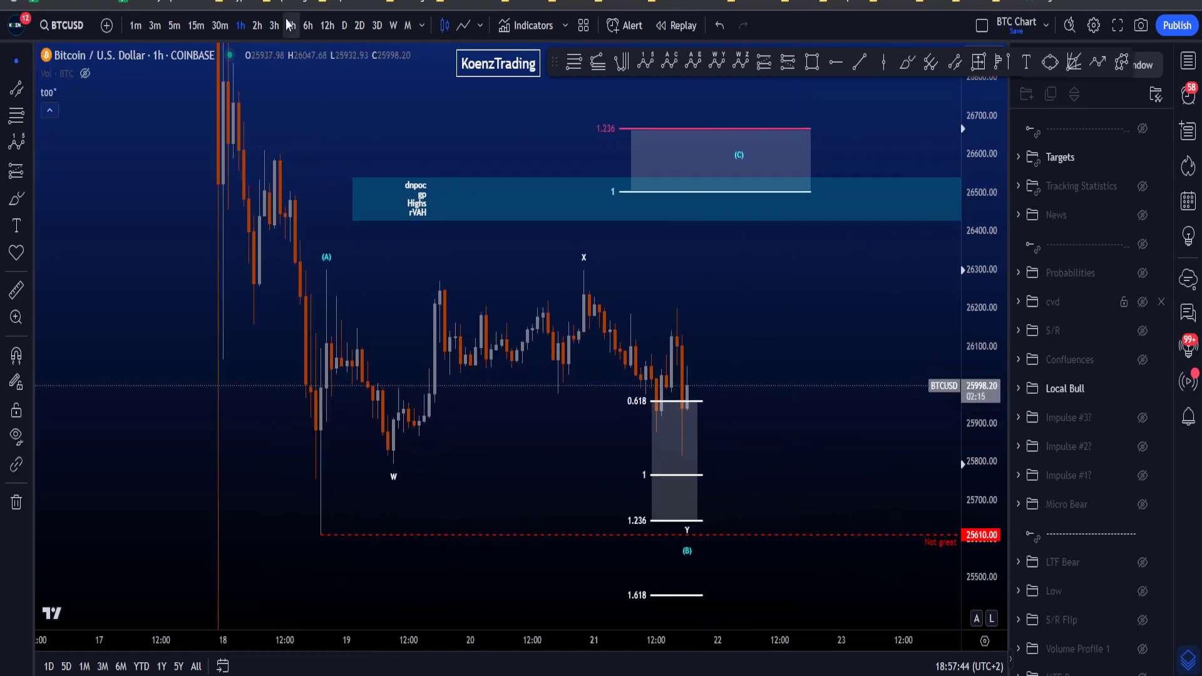
{"action": "left_click", "coordinate": [220, 26]}
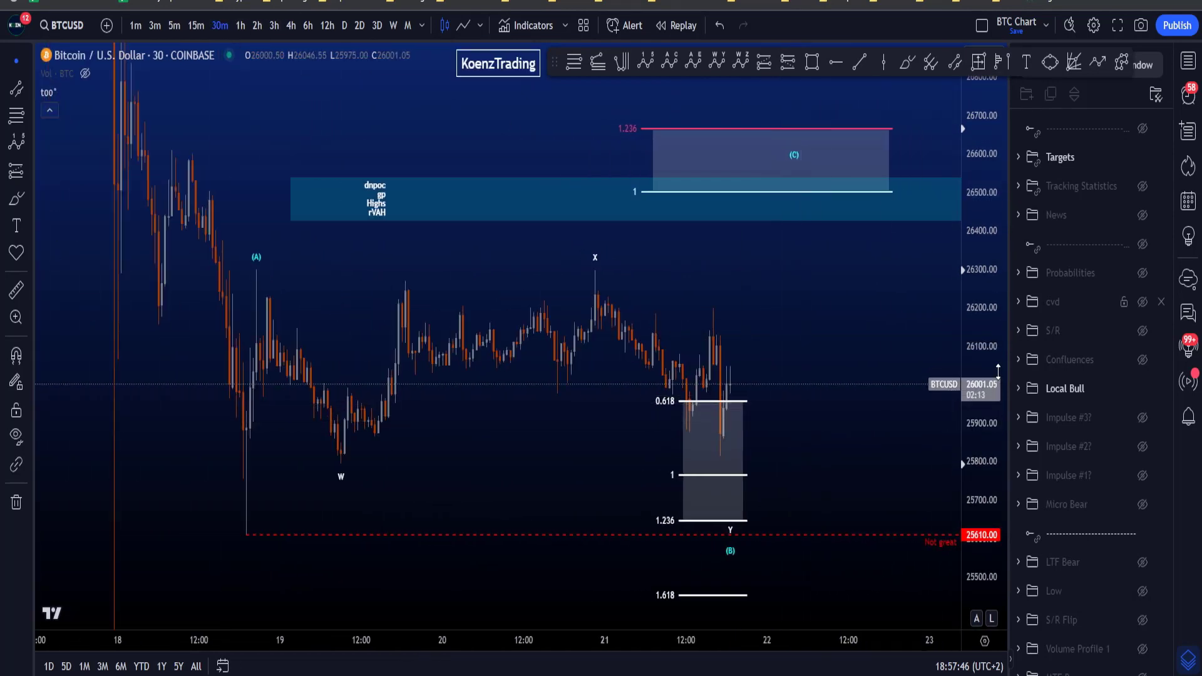
{"action": "left_click_drag", "start_coordinate": [998, 371], "coordinate": [992, 424]}
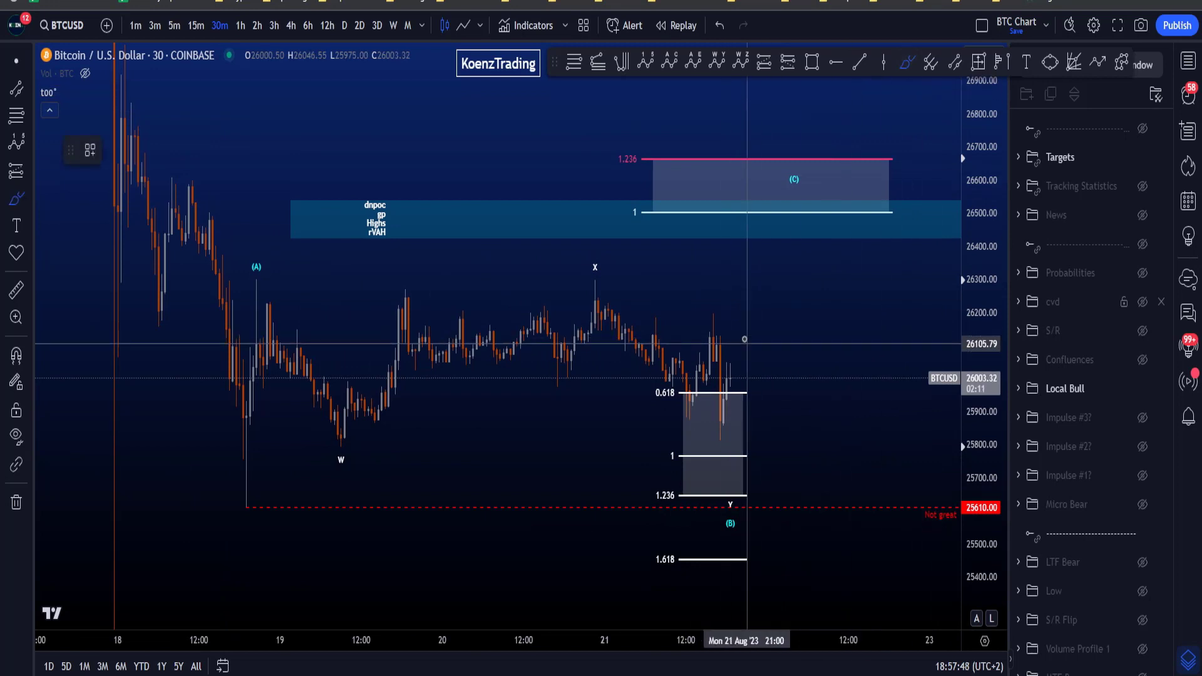
Step: Brush over the structure from the (A) leg toward (C) and circle the 1 level in the blue zone, undoing both strokes
{"action": "mouse_move", "coordinate": [224, 474]}
{"action": "left_mouse_down"}
{"action": "mouse_move", "coordinate": [236, 444]}
{"action": "mouse_move", "coordinate": [473, 292]}
{"action": "mouse_move", "coordinate": [765, 399]}
{"action": "mouse_move", "coordinate": [823, 265]}
{"action": "left_mouse_up"}
{"action": "key", "text": "ctrl+z"}
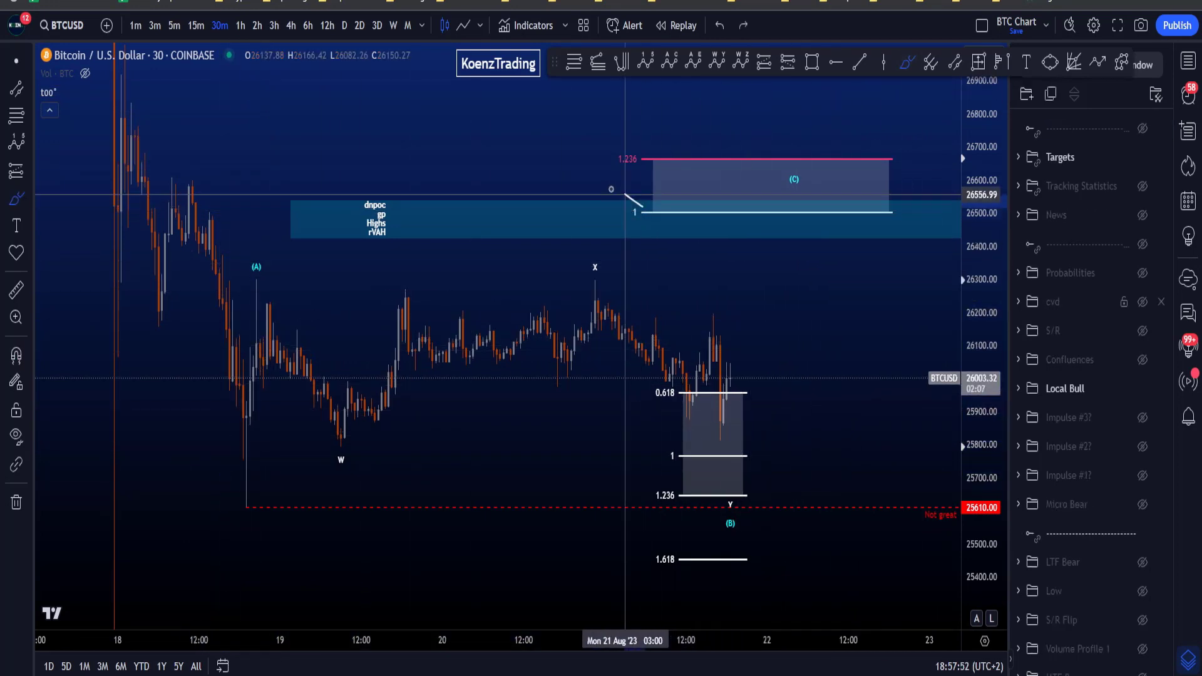
{"action": "mouse_move", "coordinate": [647, 201]}
{"action": "left_mouse_down"}
{"action": "mouse_move", "coordinate": [571, 212]}
{"action": "mouse_move", "coordinate": [653, 212]}
{"action": "left_mouse_up"}
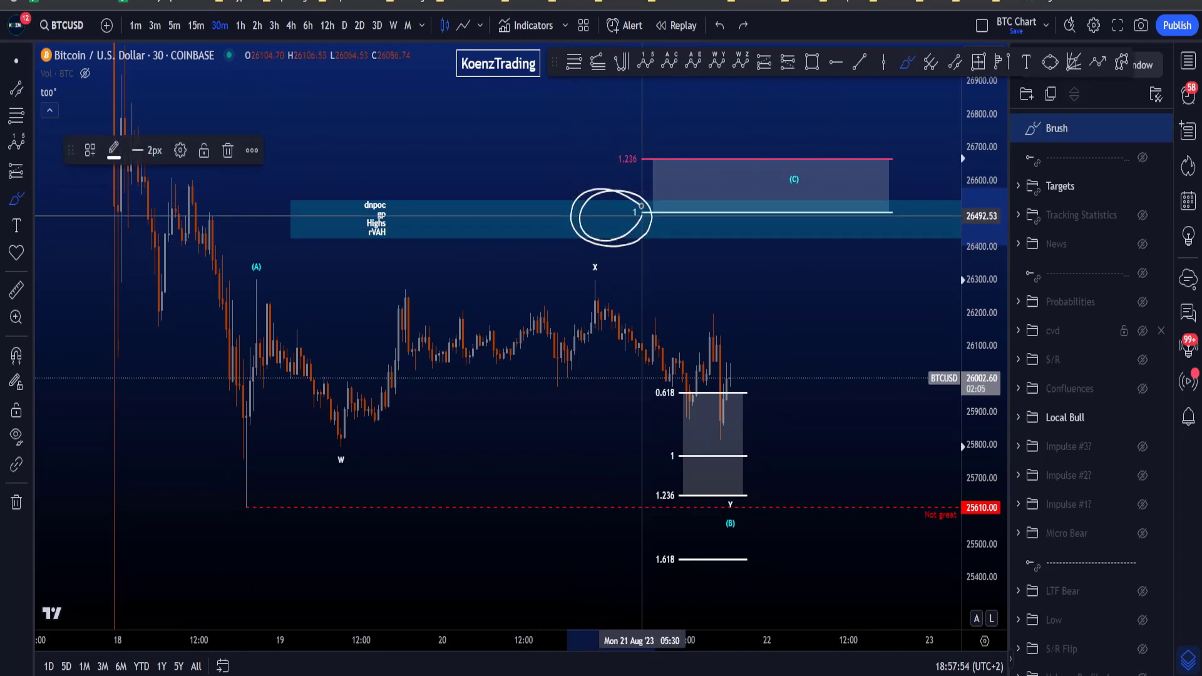
{"action": "key", "text": "ctrl+z"}
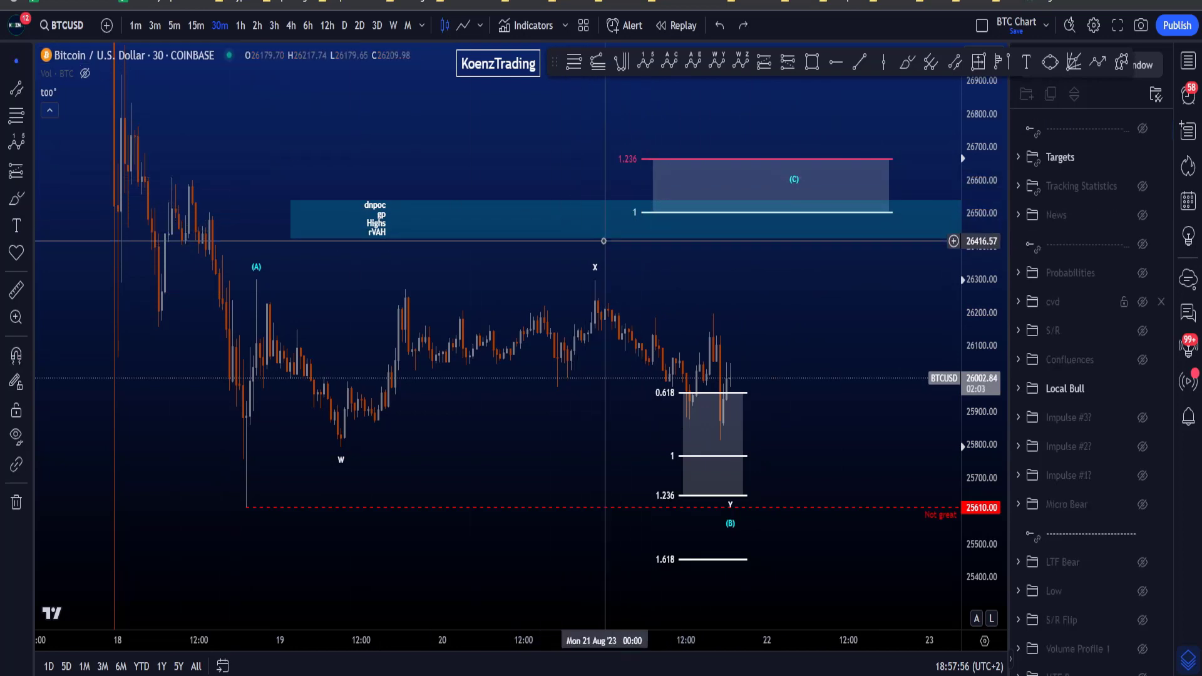
Step: Circle the leg from the 25610.00 low up to (A) with the brush twice, undoing each stroke
{"action": "left_click", "coordinate": [606, 237]}
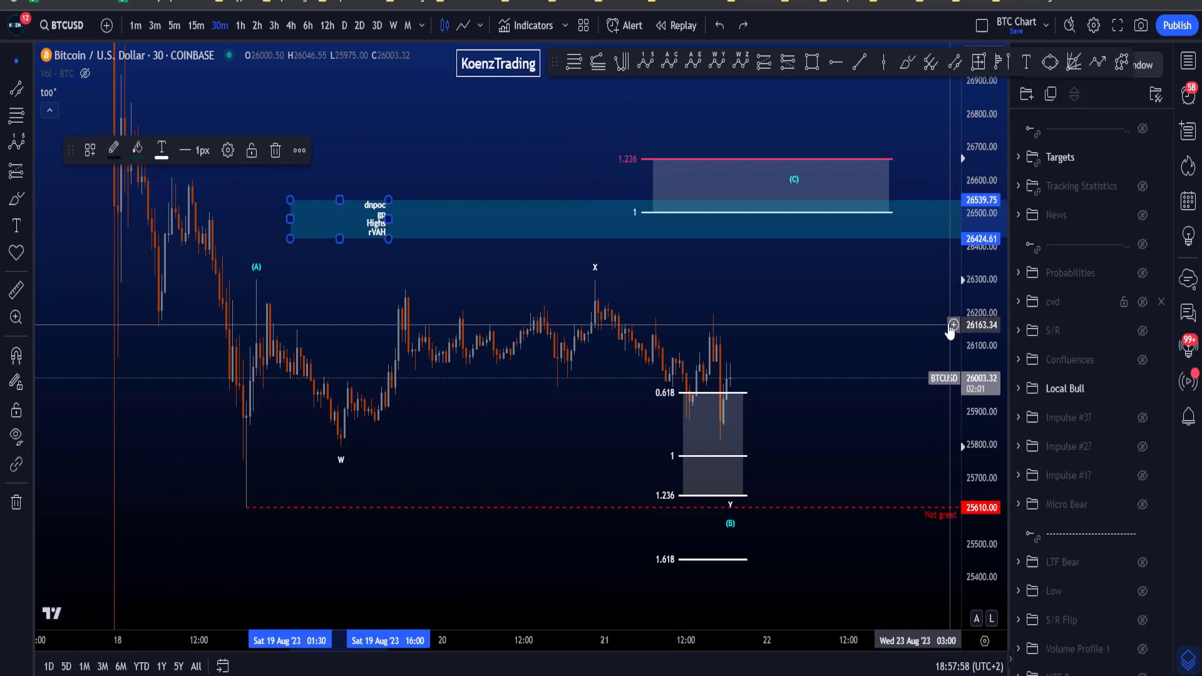
{"action": "left_click_drag", "start_coordinate": [873, 288], "coordinate": [866, 294]}
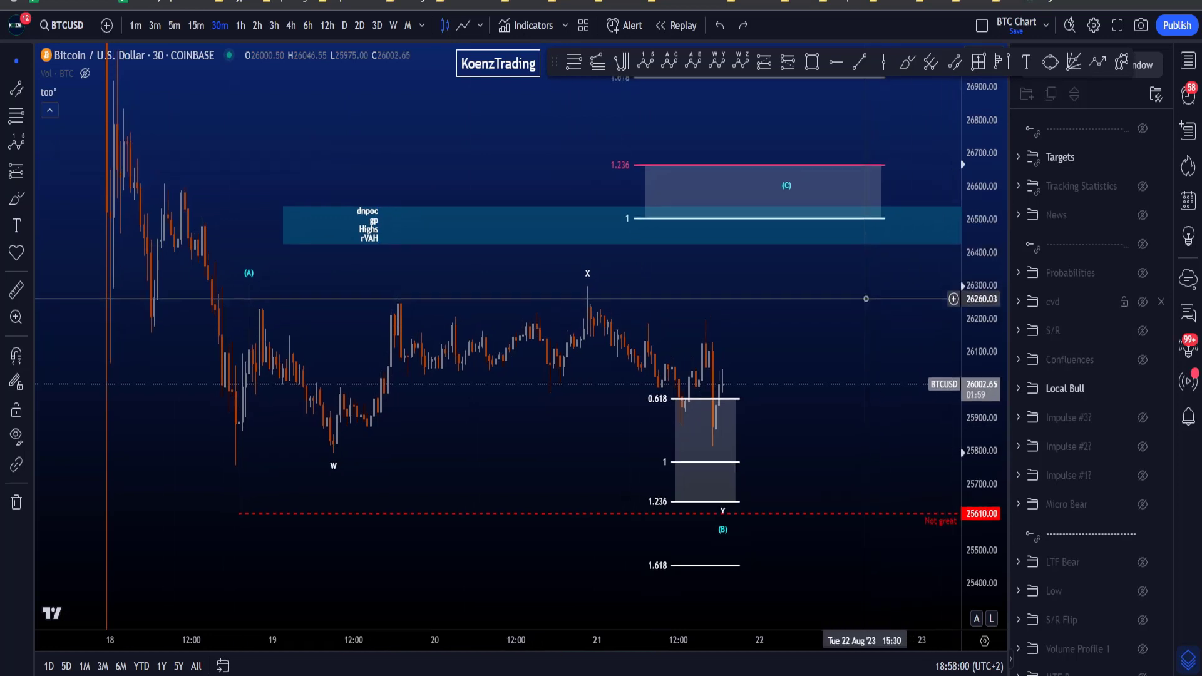
{"action": "left_click", "coordinate": [907, 62]}
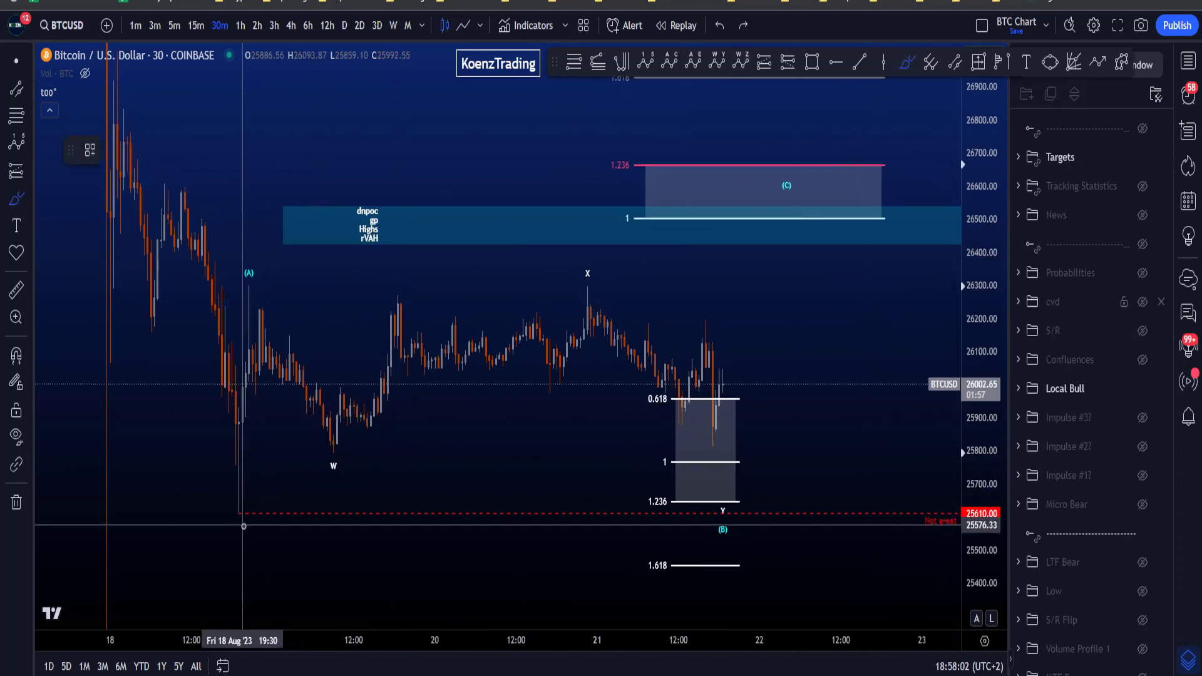
{"action": "mouse_move", "coordinate": [247, 516]}
{"action": "left_mouse_down"}
{"action": "mouse_move", "coordinate": [276, 289]}
{"action": "mouse_move", "coordinate": [219, 356]}
{"action": "left_mouse_up"}
{"action": "key", "text": "ctrl+z"}
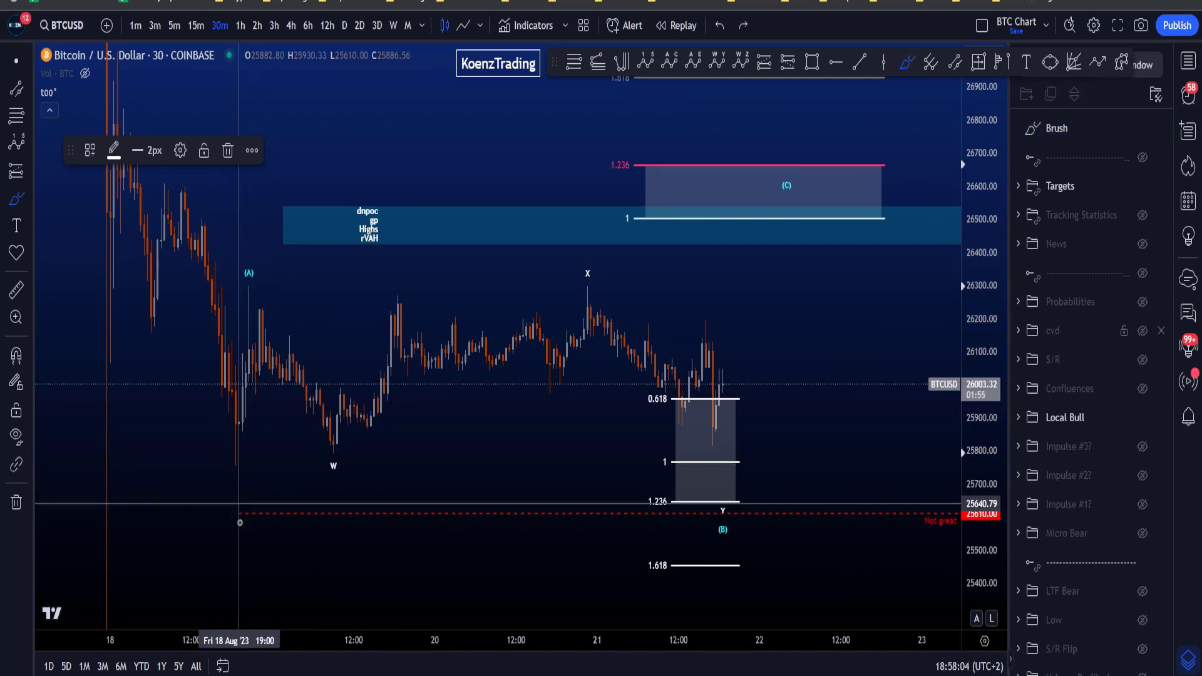
{"action": "mouse_move", "coordinate": [243, 518]}
{"action": "left_mouse_down"}
{"action": "mouse_move", "coordinate": [263, 429]}
{"action": "mouse_move", "coordinate": [214, 358]}
{"action": "left_mouse_up"}
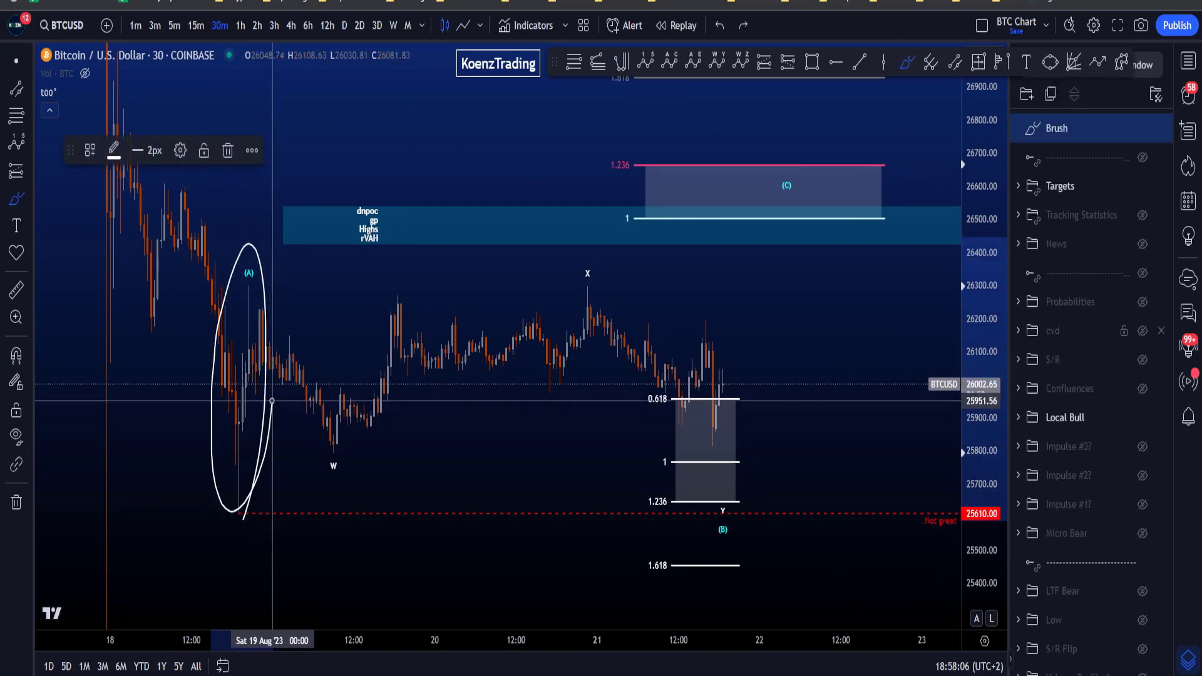
{"action": "key", "text": "ctrl+z"}
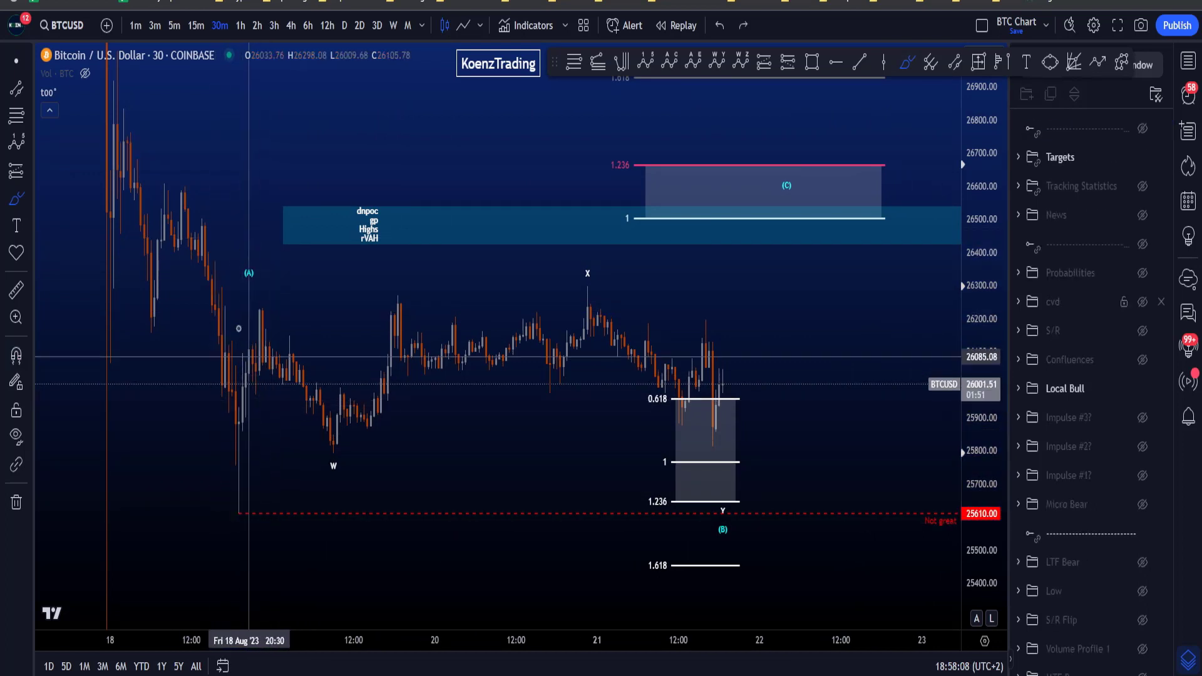
Step: Trace the W-X-Y correction from (A) to (B) and a rising path into the (C) target box, undoing the strokes
{"action": "mouse_move", "coordinate": [241, 287]}
{"action": "left_mouse_down"}
{"action": "mouse_move", "coordinate": [330, 437]}
{"action": "mouse_move", "coordinate": [563, 308]}
{"action": "mouse_move", "coordinate": [698, 403]}
{"action": "mouse_move", "coordinate": [734, 513]}
{"action": "left_mouse_up"}
{"action": "key", "text": "ctrl+z"}
{"action": "key", "text": "ctrl+z"}
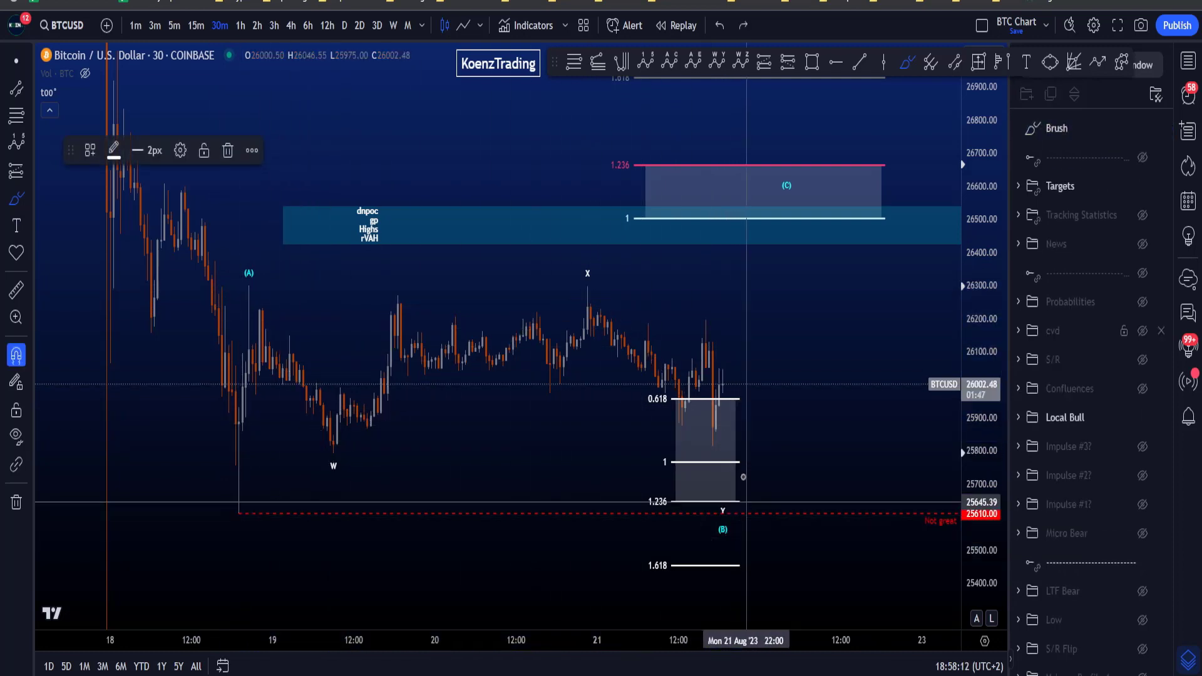
{"action": "mouse_move", "coordinate": [718, 434]}
{"action": "left_mouse_down"}
{"action": "mouse_move", "coordinate": [773, 344]}
{"action": "mouse_move", "coordinate": [806, 197]}
{"action": "left_mouse_up"}
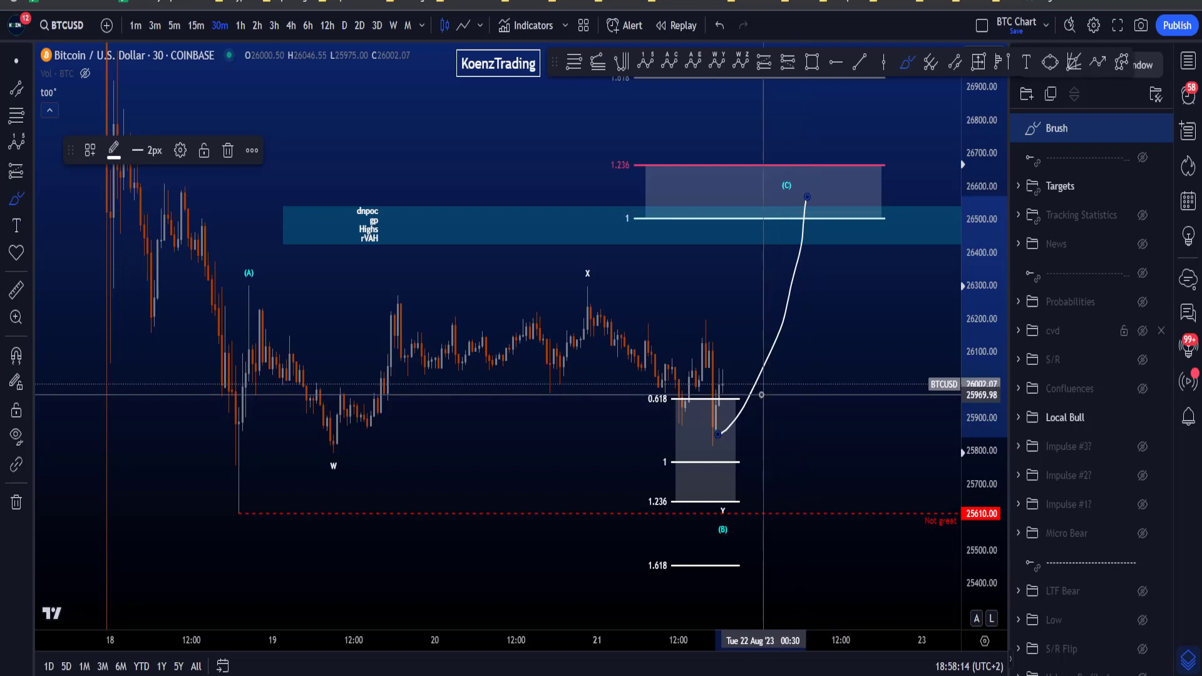
{"action": "key", "text": "ctrl+z"}
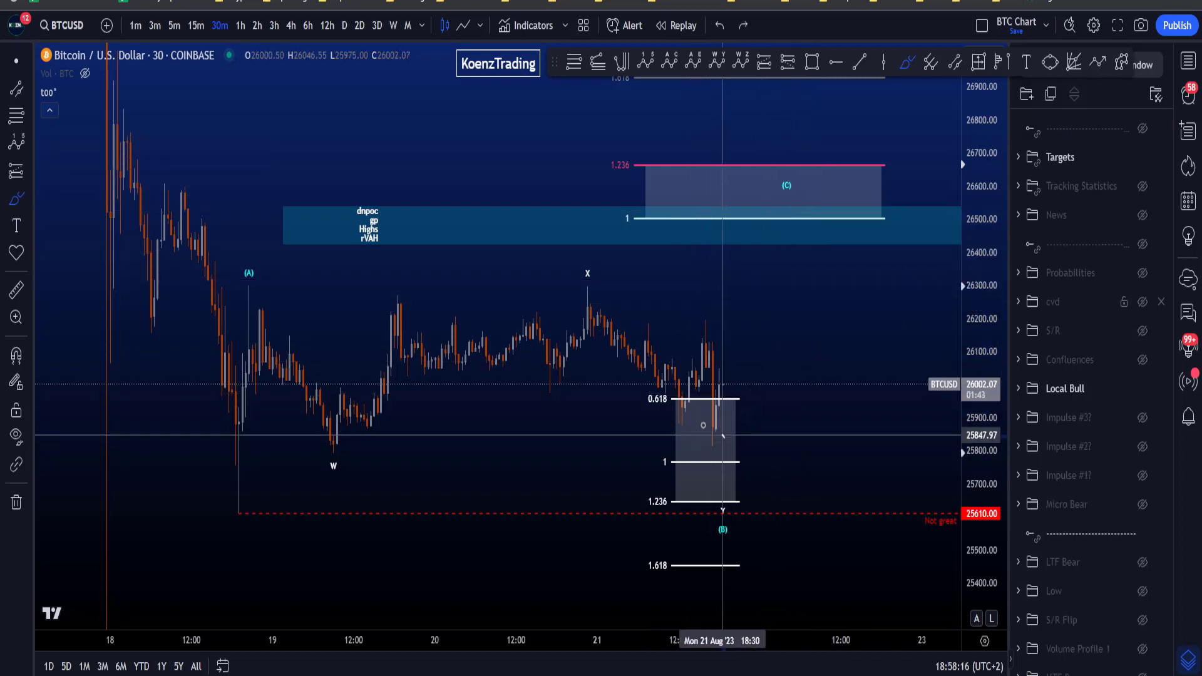
Step: Circle the price wick in the Y retracement box and the 1 to 1.236 levels of the (C) target, undoing both strokes
{"action": "left_click_drag", "start_coordinate": [710, 432], "coordinate": [723, 435]}
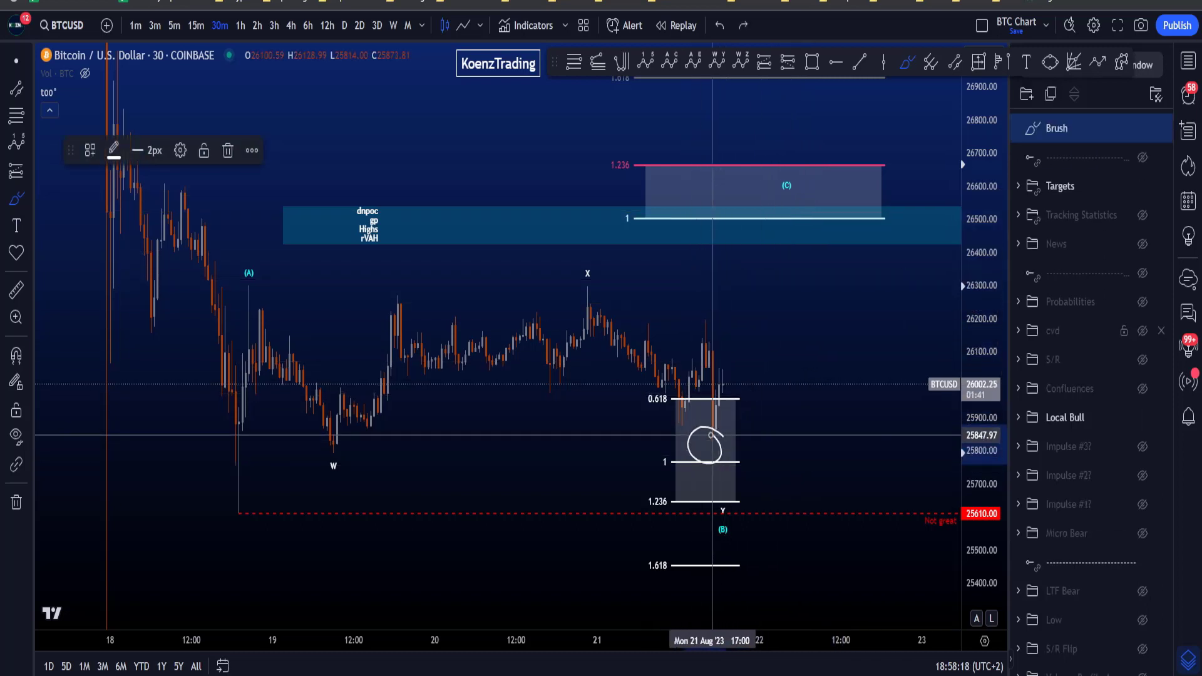
{"action": "key", "text": "ctrl+z"}
{"action": "mouse_move", "coordinate": [645, 235]}
{"action": "left_mouse_down"}
{"action": "mouse_move", "coordinate": [623, 137]}
{"action": "mouse_move", "coordinate": [670, 210]}
{"action": "mouse_move", "coordinate": [620, 134]}
{"action": "mouse_move", "coordinate": [673, 226]}
{"action": "mouse_move", "coordinate": [634, 153]}
{"action": "left_mouse_up"}
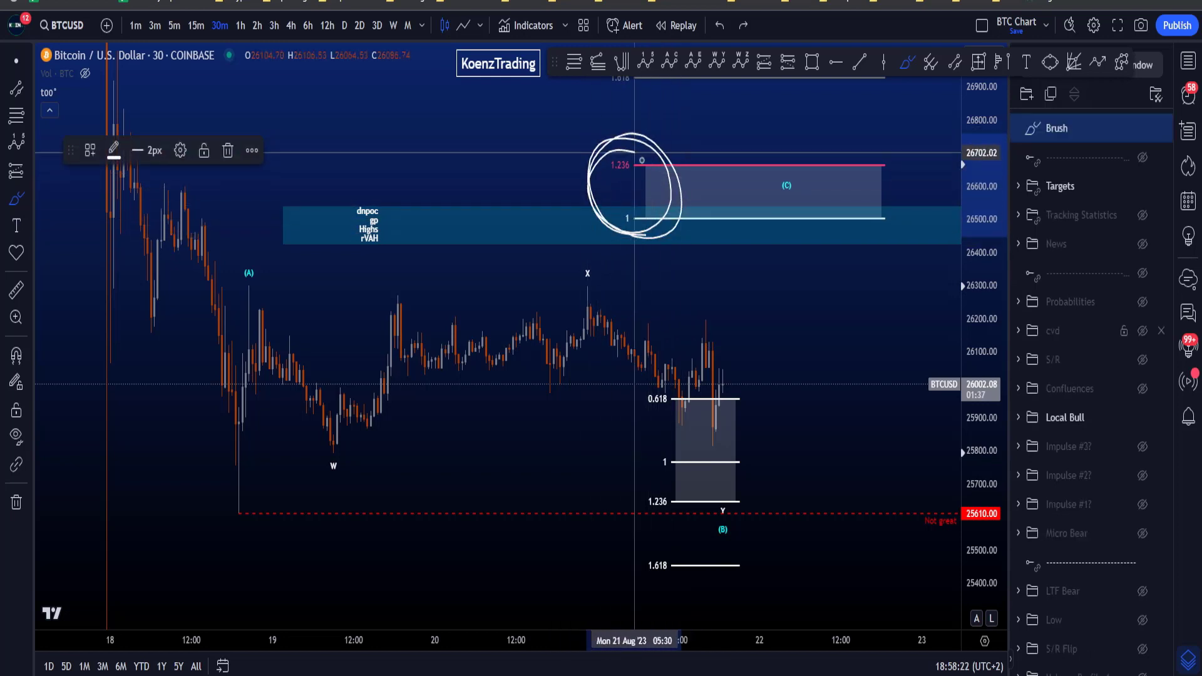
{"action": "key", "text": "ctrl+z"}
Step: Brush over the lower edge of the (C) target box and around the Y box's 1.236 level, undoing each stroke
{"action": "mouse_move", "coordinate": [856, 217]}
{"action": "left_mouse_down"}
{"action": "mouse_move", "coordinate": [840, 209]}
{"action": "mouse_move", "coordinate": [682, 247]}
{"action": "mouse_move", "coordinate": [866, 218]}
{"action": "mouse_move", "coordinate": [746, 210]}
{"action": "left_mouse_up"}
{"action": "key", "text": "ctrl+z"}
{"action": "mouse_move", "coordinate": [737, 503]}
{"action": "left_mouse_down"}
{"action": "mouse_move", "coordinate": [701, 539]}
{"action": "mouse_move", "coordinate": [734, 504]}
{"action": "left_mouse_up"}
{"action": "key", "text": "ctrl+z"}
{"action": "mouse_move", "coordinate": [658, 512]}
{"action": "left_mouse_down"}
{"action": "mouse_move", "coordinate": [635, 375]}
{"action": "mouse_move", "coordinate": [651, 512]}
{"action": "left_mouse_up"}
{"action": "key", "text": "ctrl+z"}
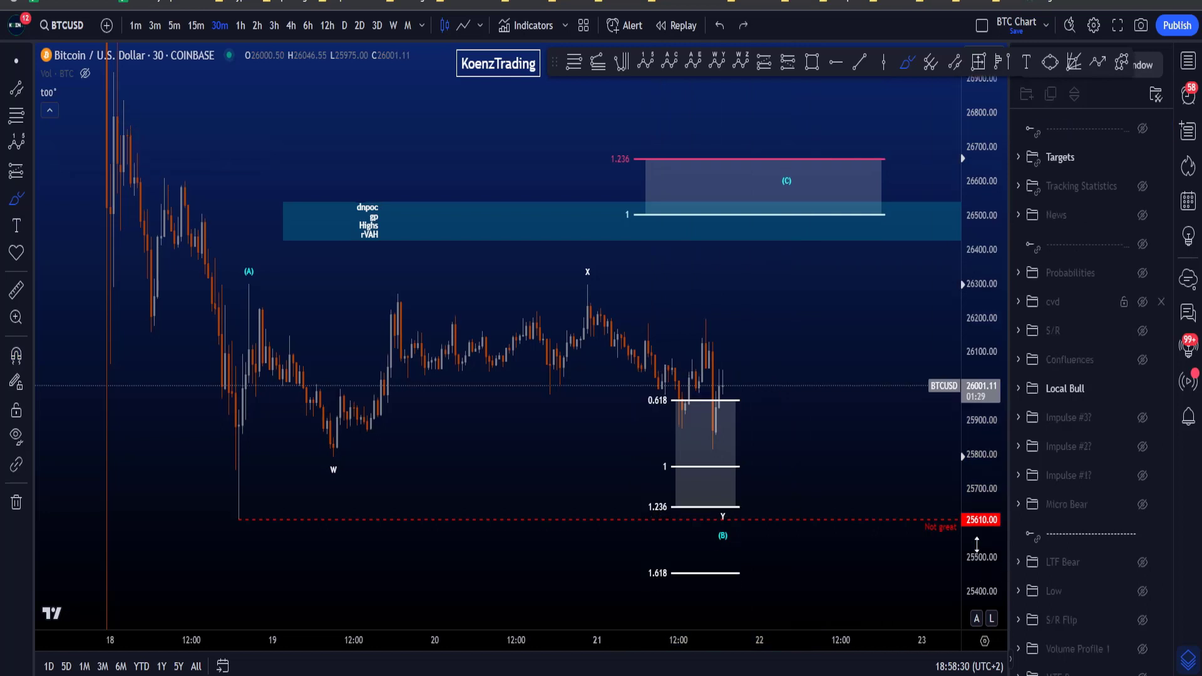
Step: Place a horizontal ray at the W low, 25793.11, and apply the solid white saved style labelled Key
{"action": "scroll", "coordinate": [814, 537], "scroll_direction": "up", "scroll_amount": 1}
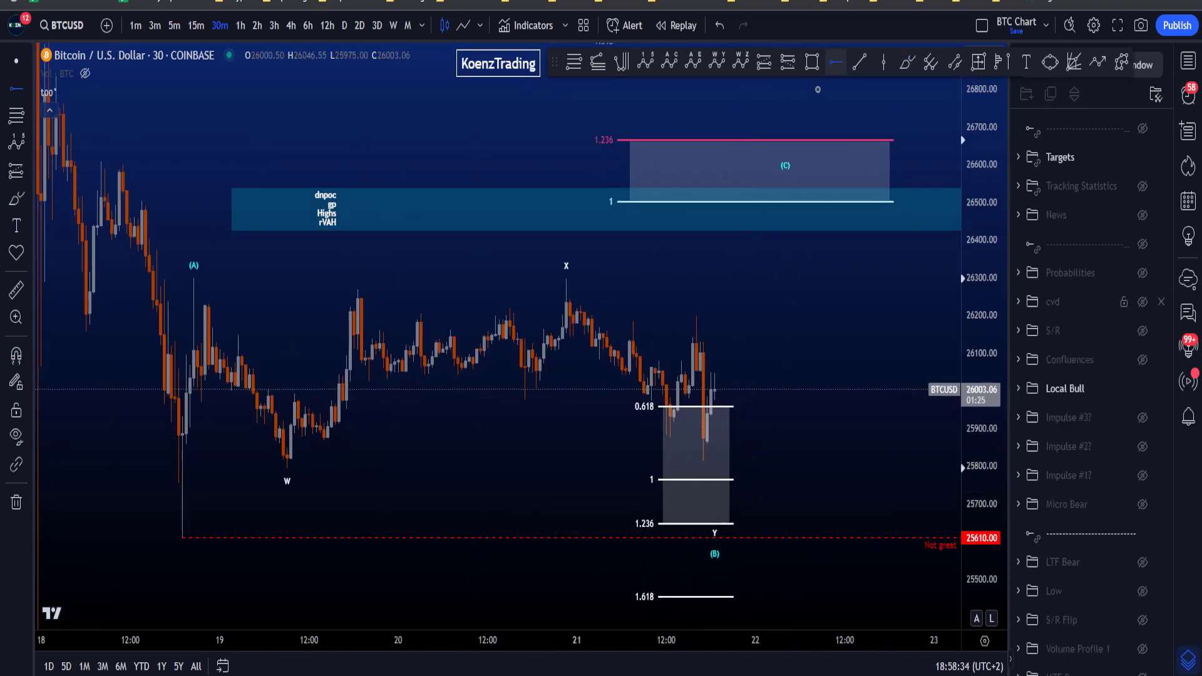
{"action": "key", "text": "ctrl"}
{"action": "left_click", "coordinate": [286, 468]}
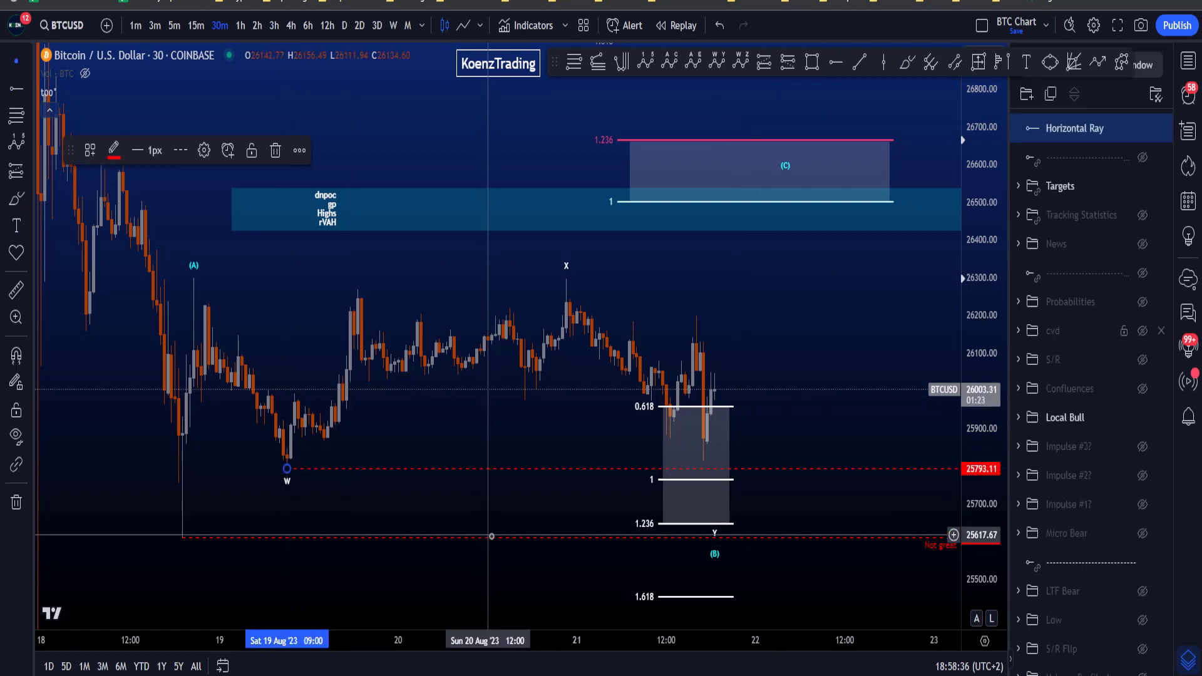
{"action": "left_click", "coordinate": [90, 151]}
{"action": "left_click", "coordinate": [93, 339]}
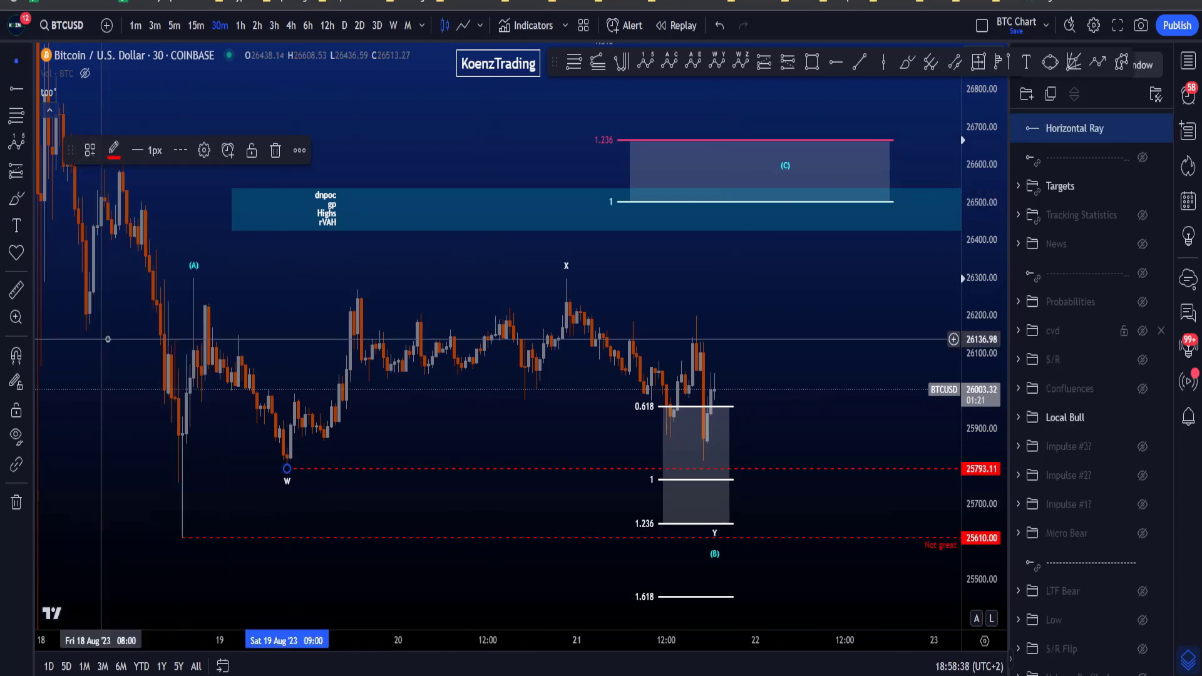
Step: Brush from the W low across to the Y wick and sketch a rebound toward the (C) target, undoing the strokes
{"action": "mouse_move", "coordinate": [299, 446]}
{"action": "left_mouse_down"}
{"action": "mouse_move", "coordinate": [294, 469]}
{"action": "mouse_move", "coordinate": [482, 487]}
{"action": "mouse_move", "coordinate": [720, 485]}
{"action": "mouse_move", "coordinate": [712, 466]}
{"action": "left_mouse_up"}
{"action": "key", "text": "ctrl+z"}
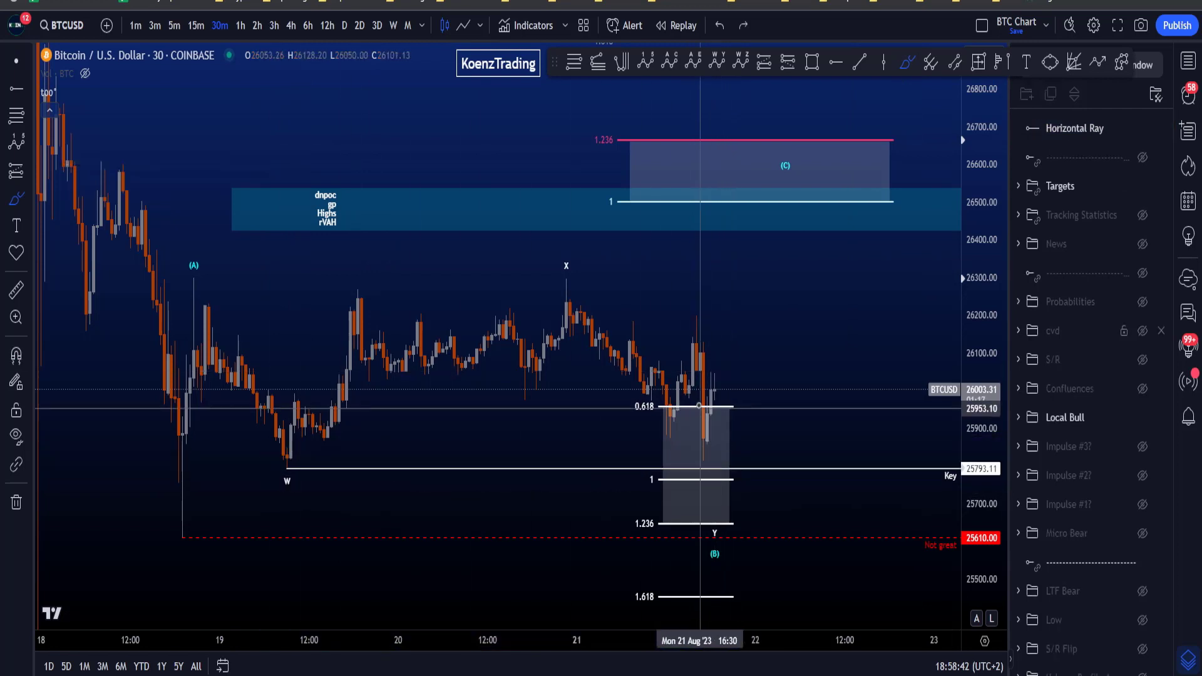
{"action": "mouse_move", "coordinate": [703, 394]}
{"action": "left_mouse_down"}
{"action": "mouse_move", "coordinate": [731, 413]}
{"action": "mouse_move", "coordinate": [745, 460]}
{"action": "mouse_move", "coordinate": [766, 466]}
{"action": "mouse_move", "coordinate": [781, 426]}
{"action": "left_mouse_up"}
{"action": "left_click_drag", "start_coordinate": [795, 378], "coordinate": [845, 241]}
{"action": "key", "text": "ctrl+z"}
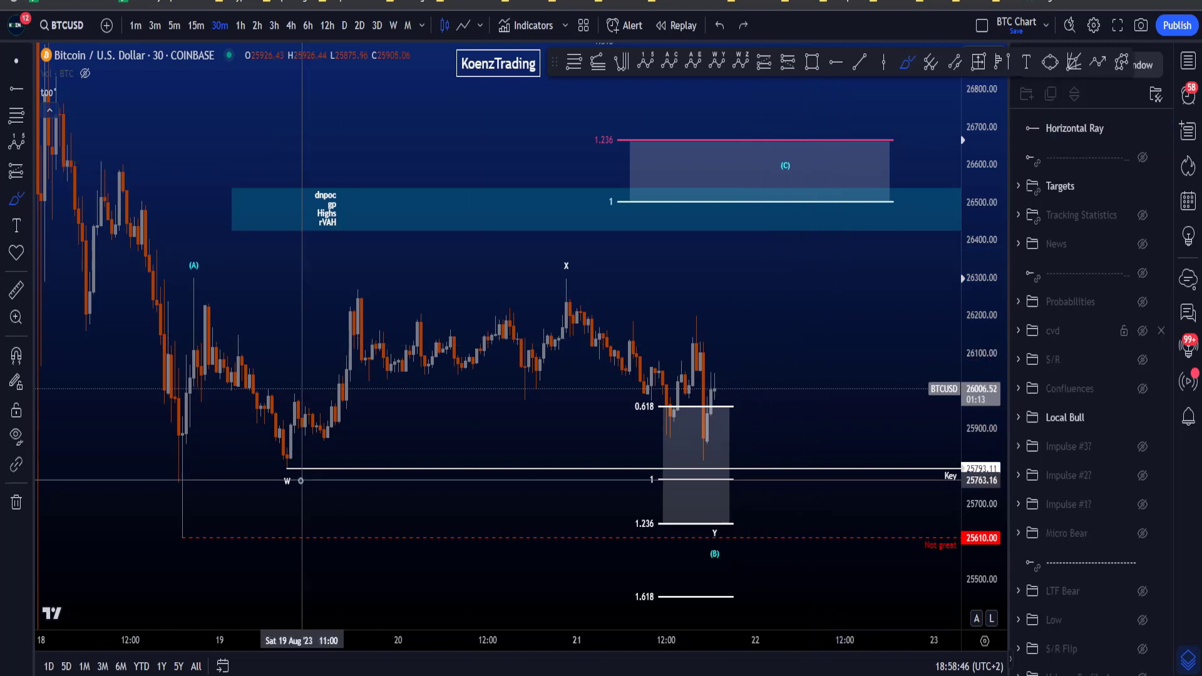
Step: Circle the 25610.00 low and mark the Not great label with the brush, undoing both strokes
{"action": "left_click_drag", "start_coordinate": [995, 457], "coordinate": [993, 492]}
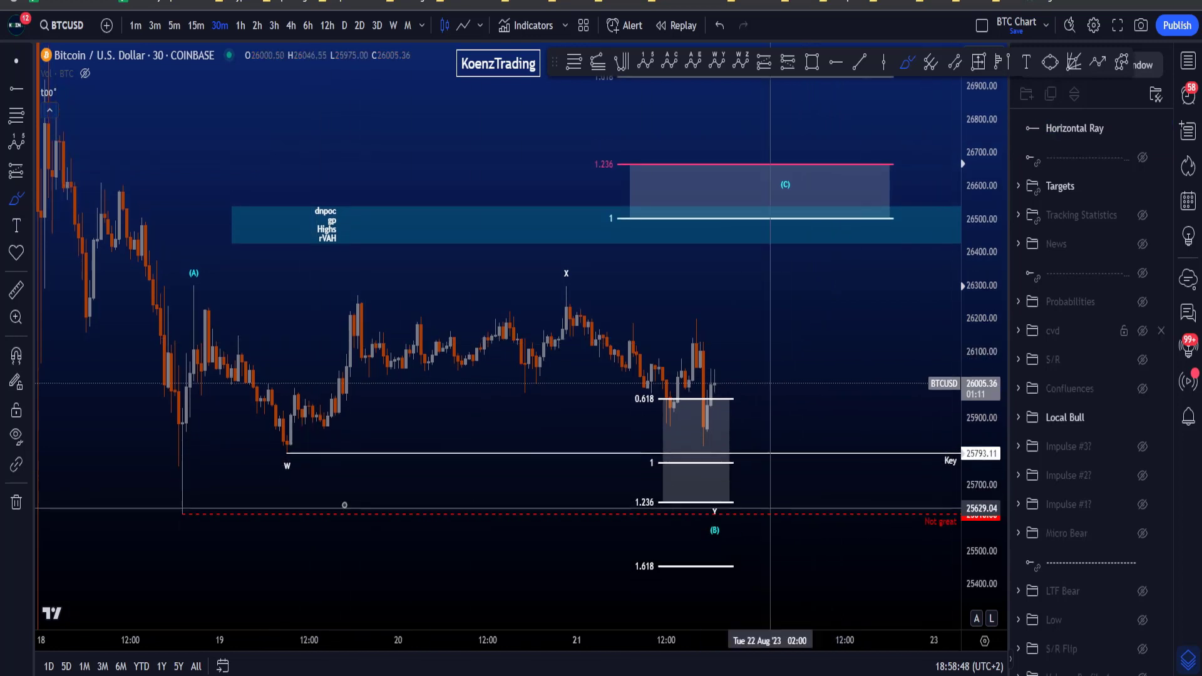
{"action": "mouse_move", "coordinate": [199, 503]}
{"action": "left_mouse_down"}
{"action": "mouse_move", "coordinate": [154, 504]}
{"action": "mouse_move", "coordinate": [198, 509]}
{"action": "left_mouse_up"}
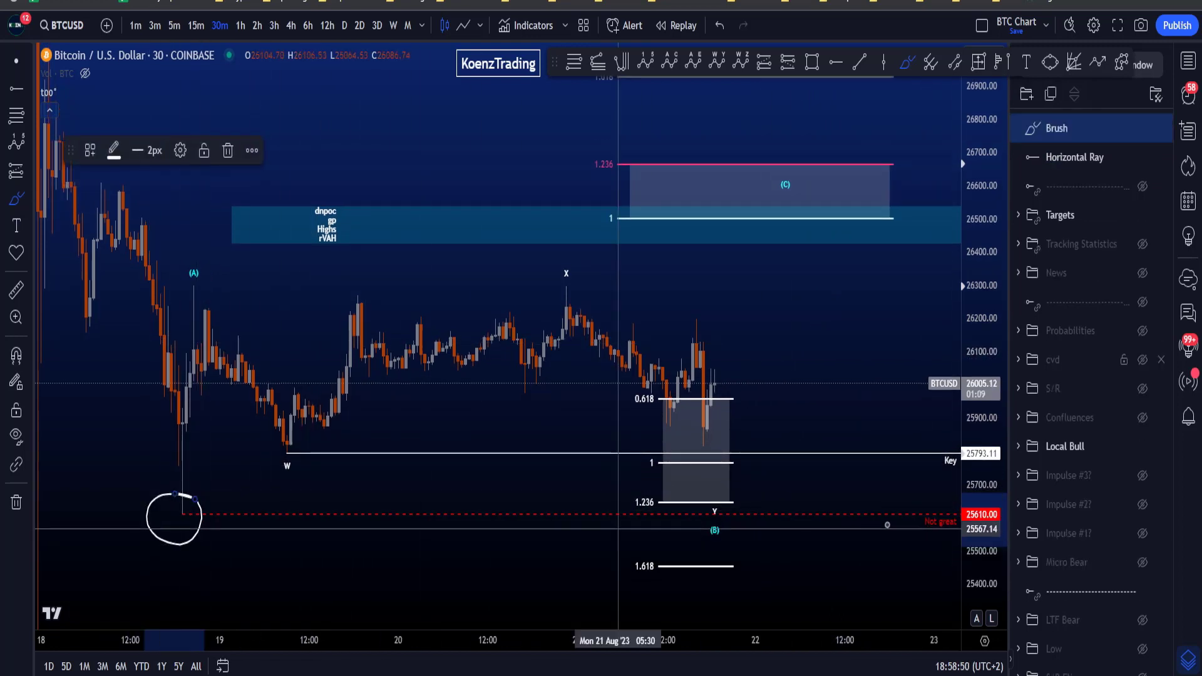
{"action": "key", "text": "ctrl+z"}
{"action": "mouse_move", "coordinate": [933, 498]}
{"action": "left_mouse_down"}
{"action": "mouse_move", "coordinate": [917, 539]}
{"action": "mouse_move", "coordinate": [945, 501]}
{"action": "left_mouse_up"}
{"action": "key", "text": "ctrl+z"}
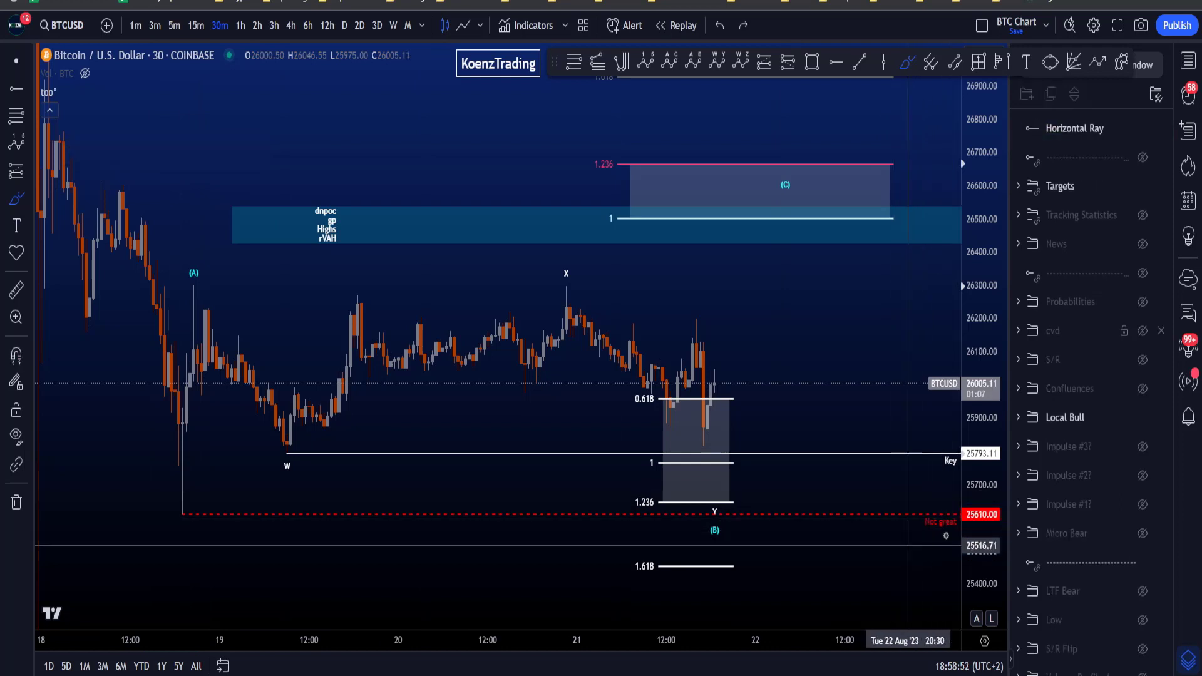
{"action": "left_click_drag", "start_coordinate": [985, 541], "coordinate": [982, 514]}
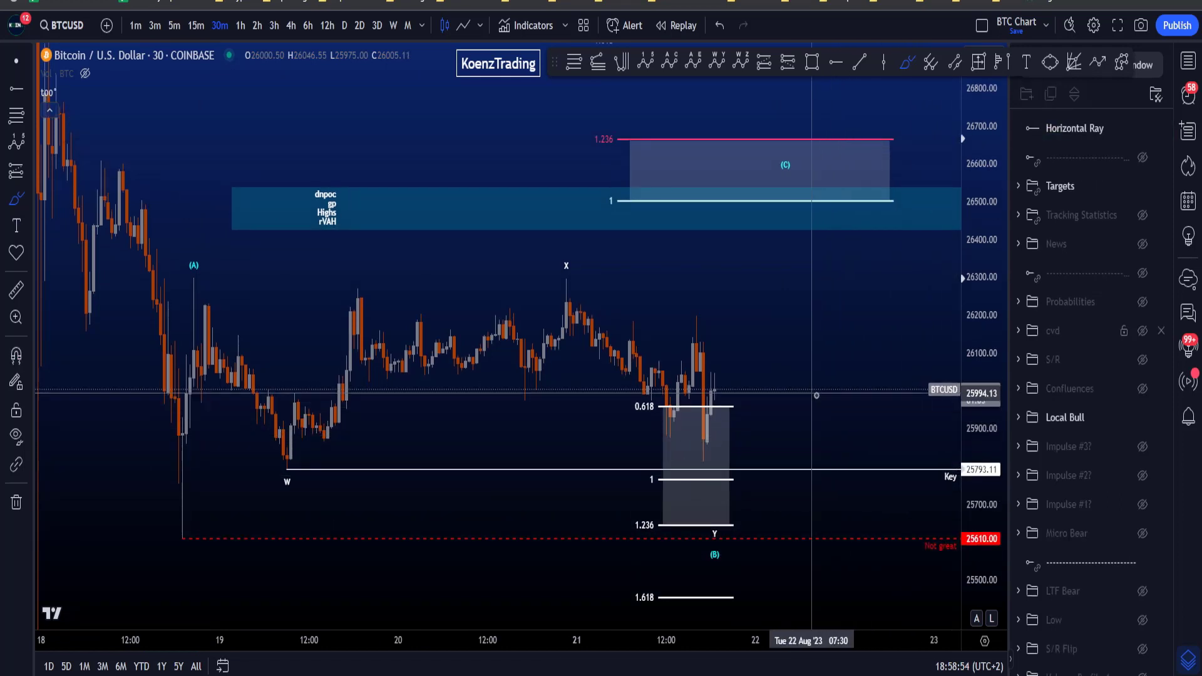
Step: Sketch a rising path from the Y box toward (C) and circle the (C) target box, undoing both strokes
{"action": "mouse_move", "coordinate": [711, 407]}
{"action": "left_mouse_down"}
{"action": "mouse_move", "coordinate": [743, 403]}
{"action": "mouse_move", "coordinate": [819, 268]}
{"action": "left_mouse_up"}
{"action": "key", "text": "ctrl+z"}
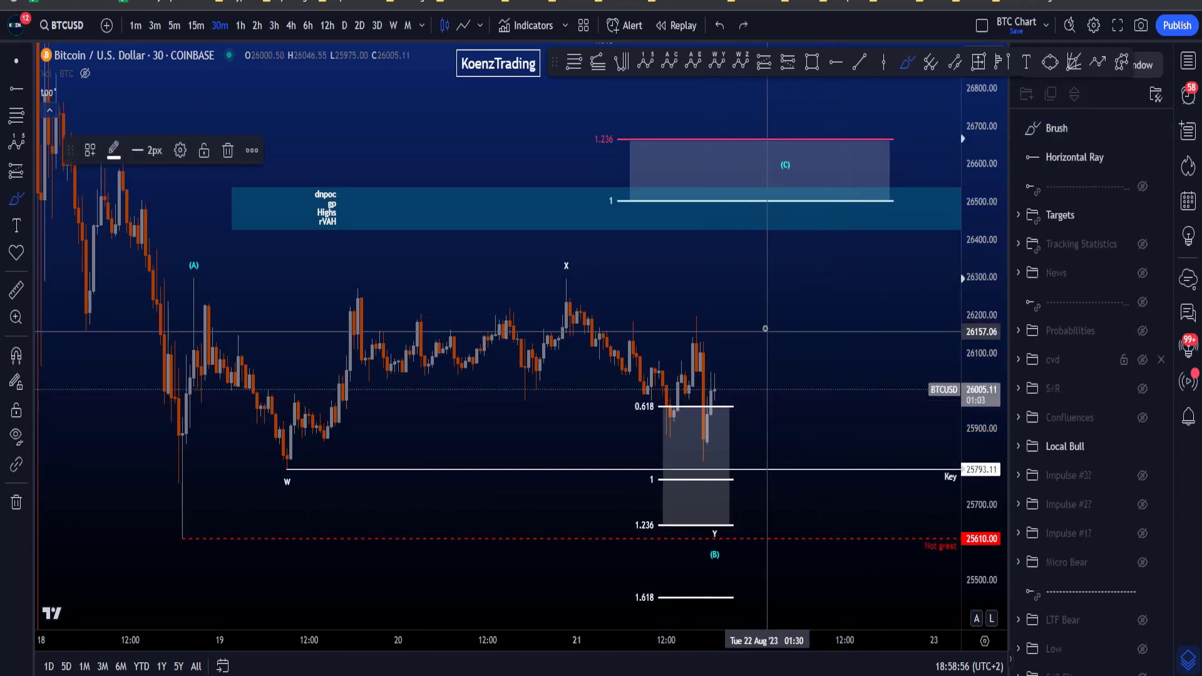
{"action": "mouse_move", "coordinate": [782, 133]}
{"action": "left_mouse_down"}
{"action": "mouse_move", "coordinate": [579, 188]}
{"action": "mouse_move", "coordinate": [842, 200]}
{"action": "mouse_move", "coordinate": [658, 243]}
{"action": "left_mouse_up"}
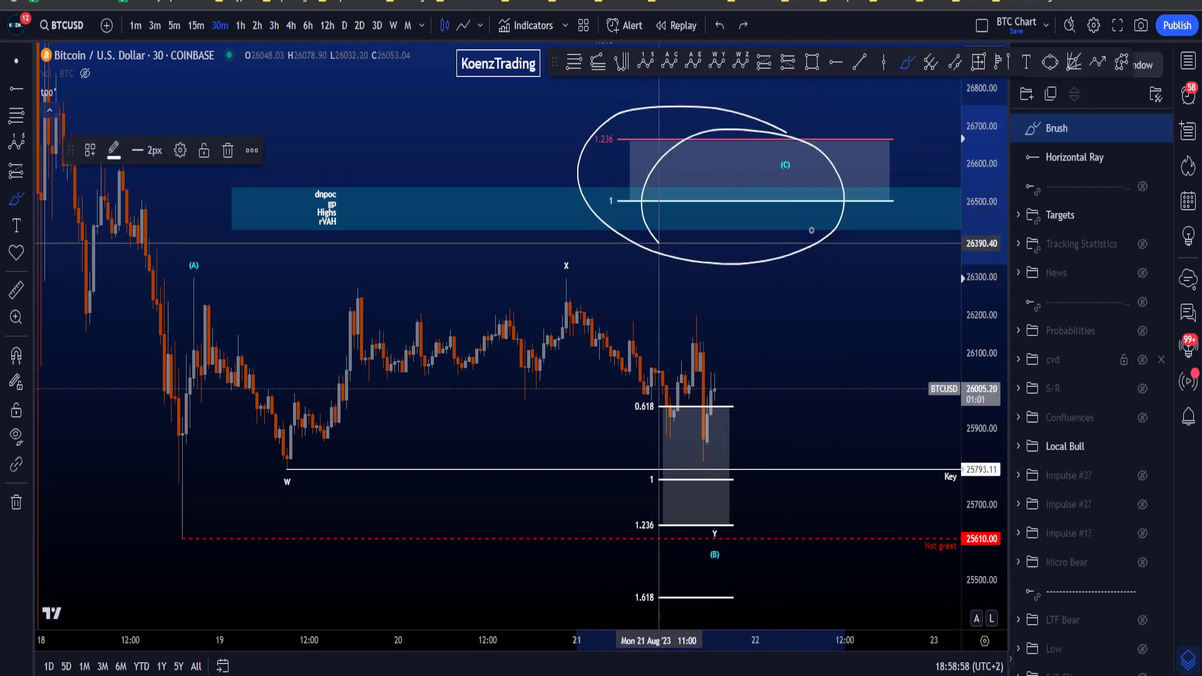
{"action": "key", "text": "ctrl+z"}
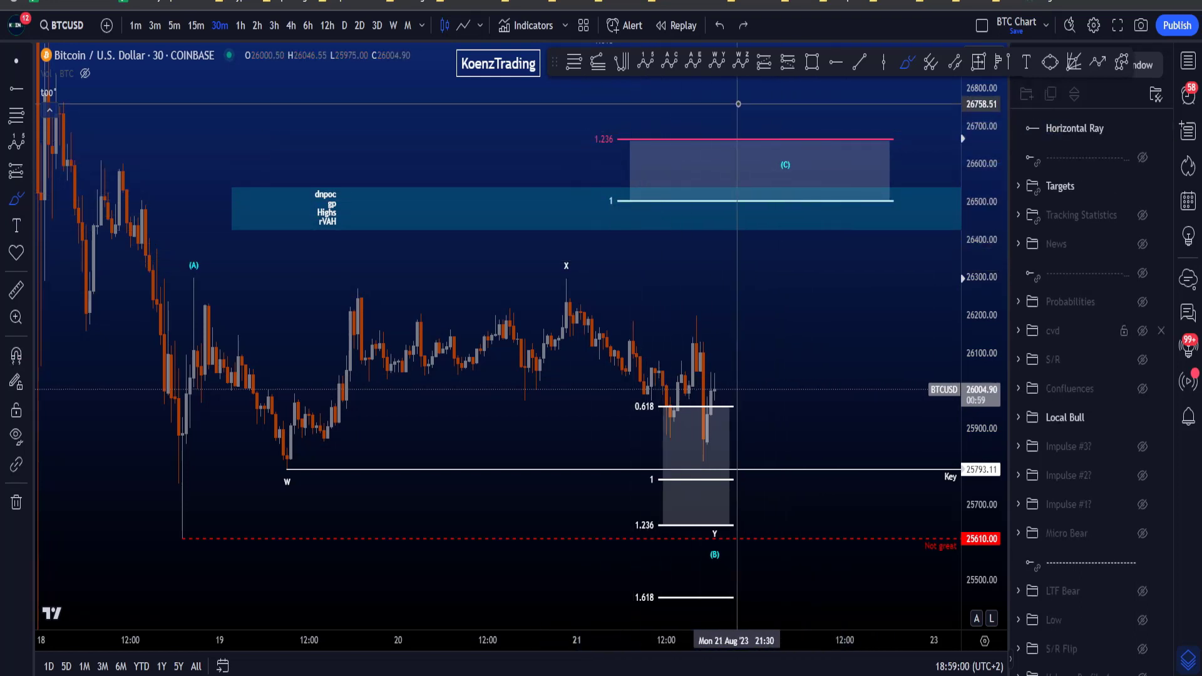
Step: Sketch a rejection curving down from the (C) target box with a downward continuation, undoing the brush strokes
{"action": "mouse_move", "coordinate": [709, 107]}
{"action": "left_mouse_down"}
{"action": "mouse_move", "coordinate": [757, 156]}
{"action": "mouse_move", "coordinate": [765, 208]}
{"action": "mouse_move", "coordinate": [841, 301]}
{"action": "left_mouse_up"}
{"action": "key", "text": "ctrl+z"}
{"action": "mouse_move", "coordinate": [853, 226]}
{"action": "left_mouse_down"}
{"action": "mouse_move", "coordinate": [867, 297]}
{"action": "mouse_move", "coordinate": [848, 342]}
{"action": "left_mouse_up"}
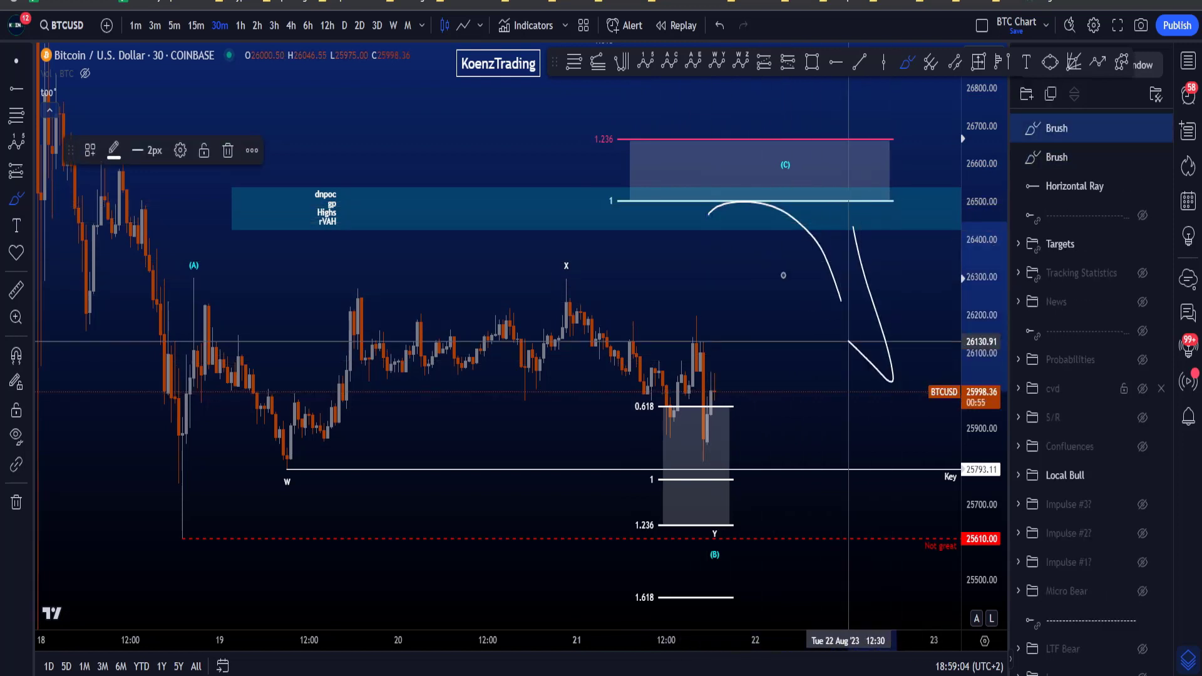
{"action": "left_click_drag", "start_coordinate": [783, 276], "coordinate": [778, 271]}
{"action": "key", "text": "ctrl+z"}
{"action": "key", "text": "ctrl+z"}
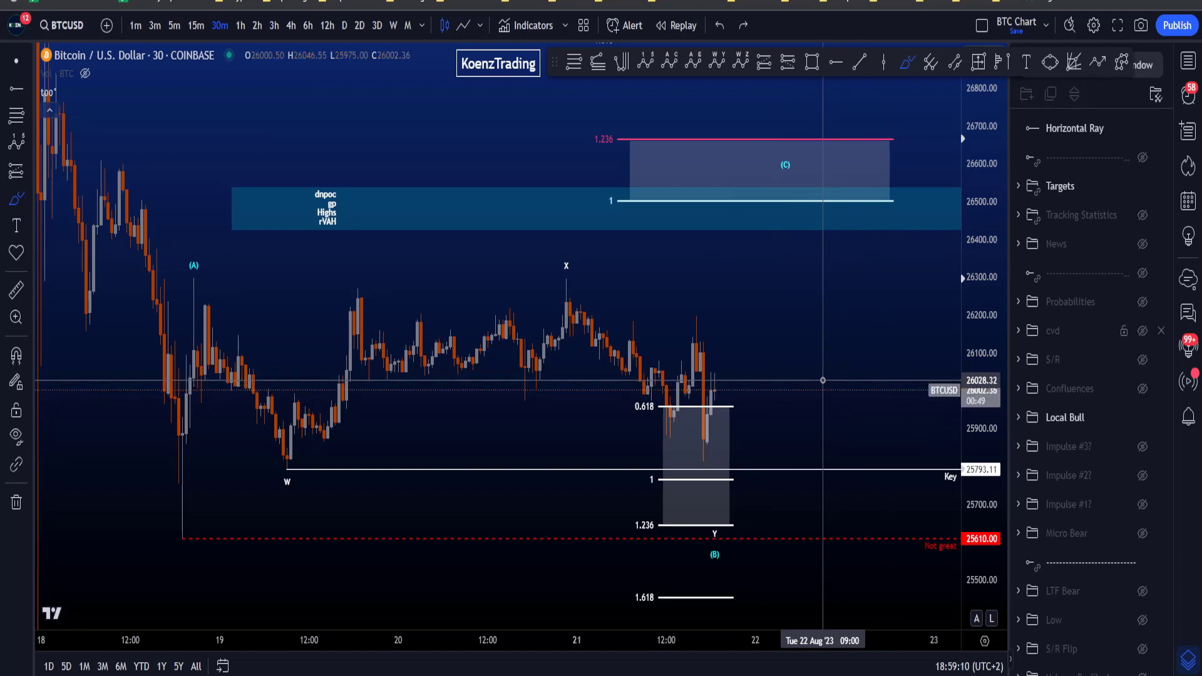
Step: Hide the Local Bull drawing group and show Confluences with its full volume profile in view
{"action": "left_click", "coordinate": [1142, 417]}
{"action": "left_click", "coordinate": [1142, 389]}
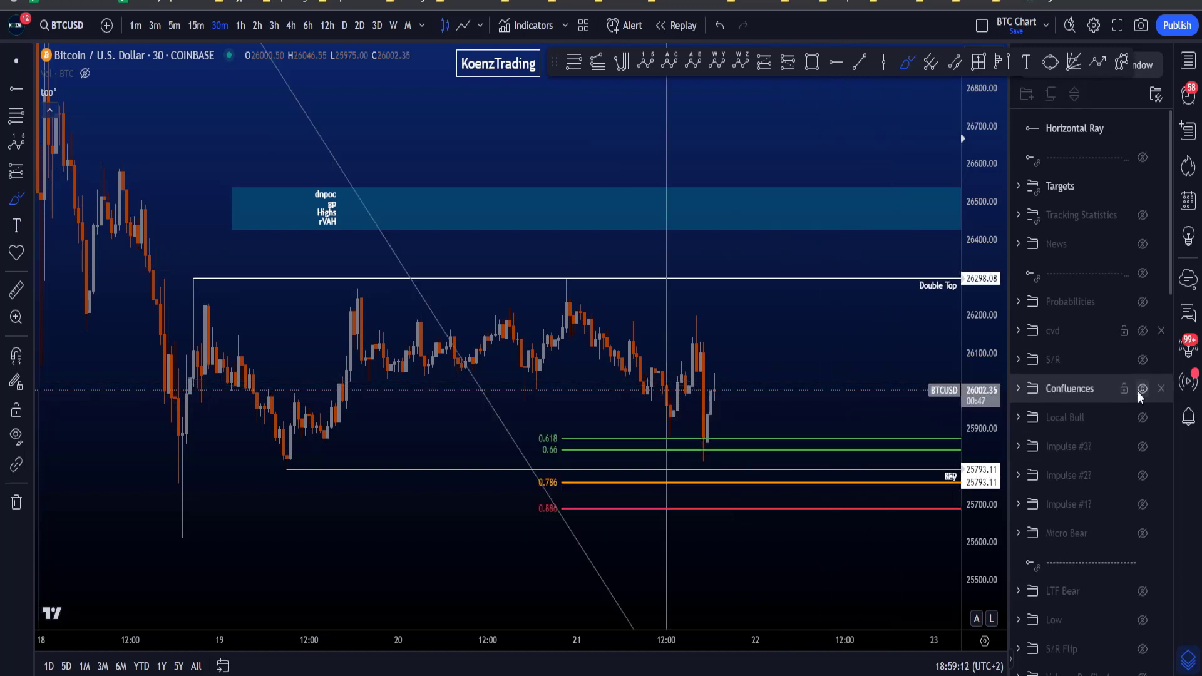
{"action": "scroll", "coordinate": [666, 443], "scroll_direction": "down", "scroll_amount": 1}
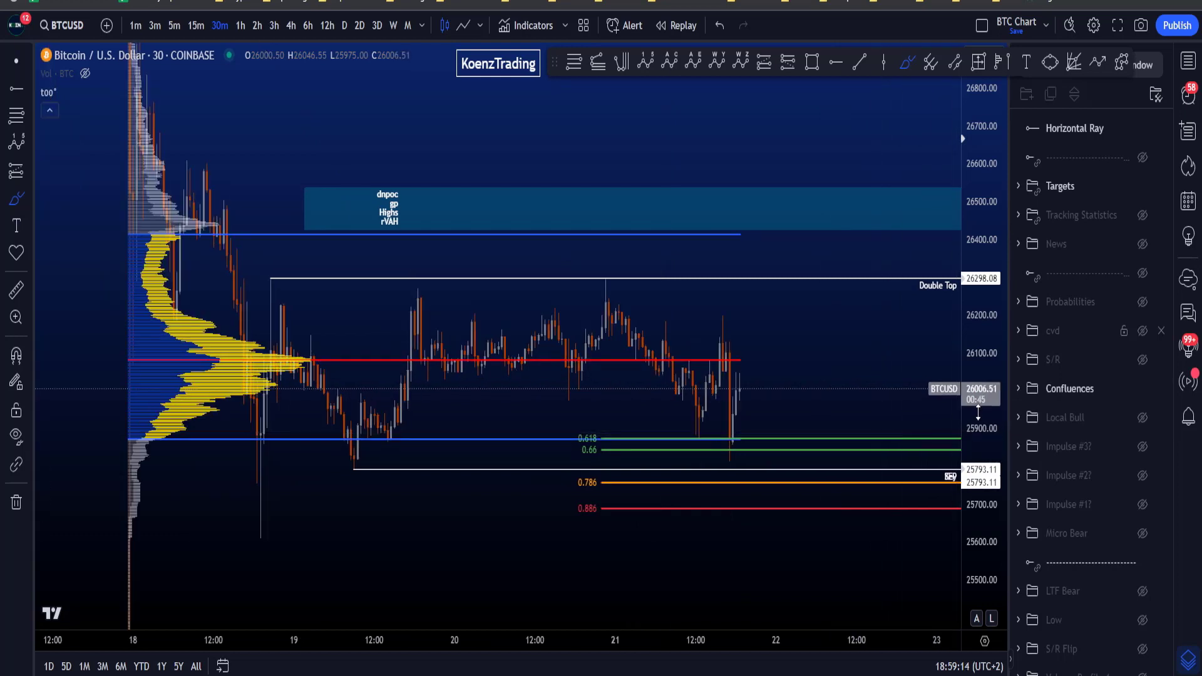
{"action": "scroll", "coordinate": [750, 441], "scroll_direction": "up", "scroll_amount": 1}
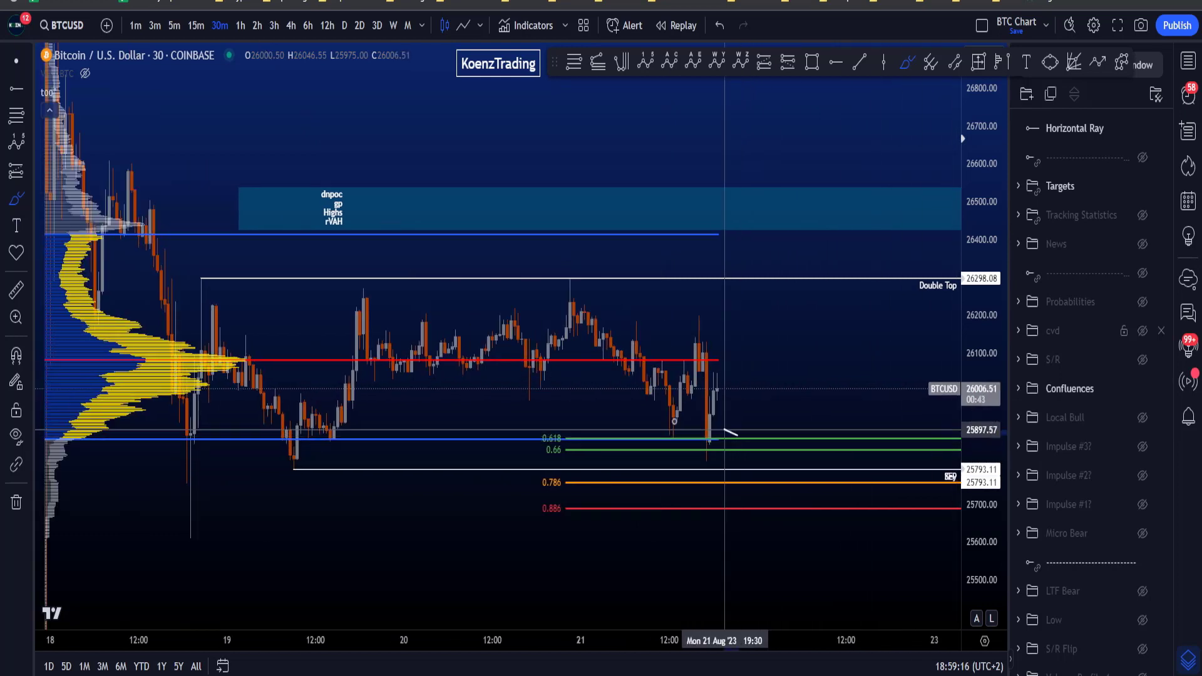
Step: Circle the recent lows at the 0.618 and 0.66 levels, their labels, and the latest wick, undoing each stroke
{"action": "mouse_move", "coordinate": [724, 430]}
{"action": "left_mouse_down"}
{"action": "mouse_move", "coordinate": [635, 438]}
{"action": "mouse_move", "coordinate": [741, 426]}
{"action": "left_mouse_up"}
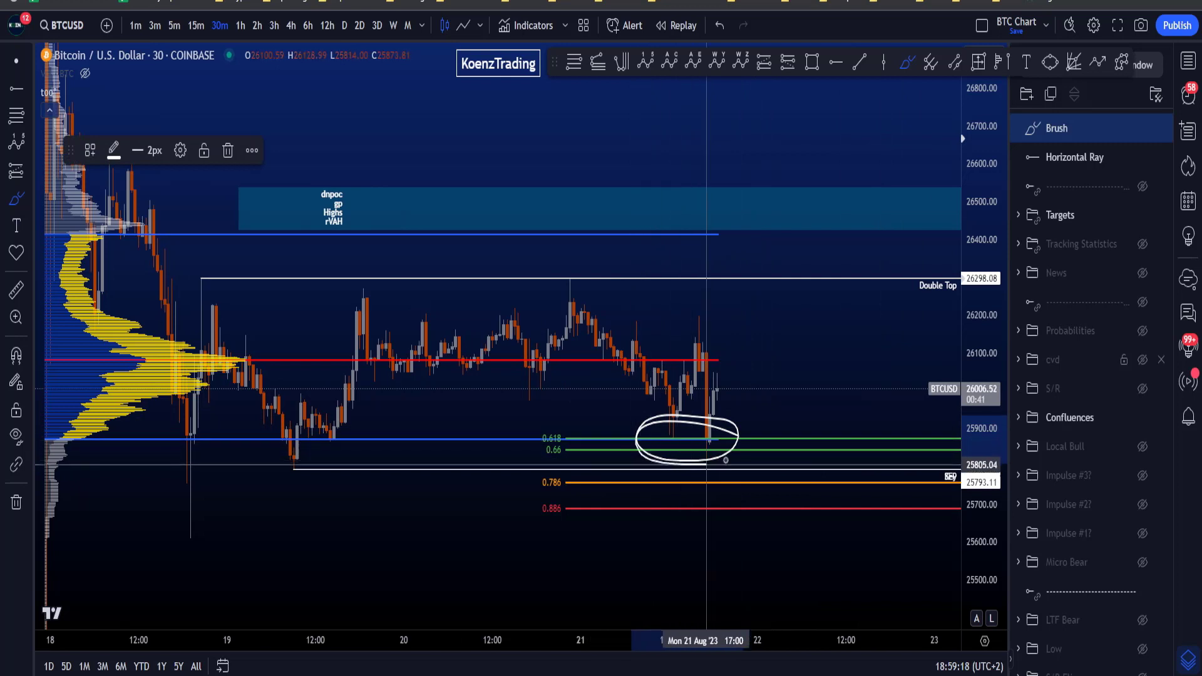
{"action": "key", "text": "ctrl+z"}
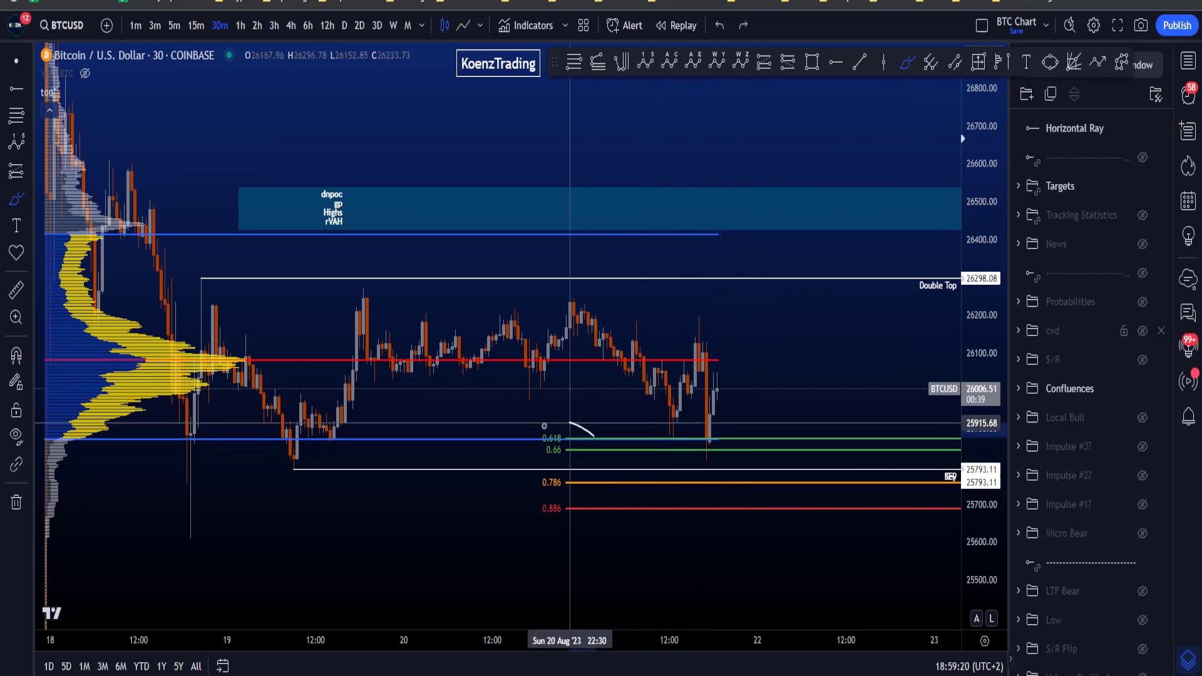
{"action": "left_click_drag", "start_coordinate": [544, 426], "coordinate": [588, 456]}
{"action": "key", "text": "ctrl+z"}
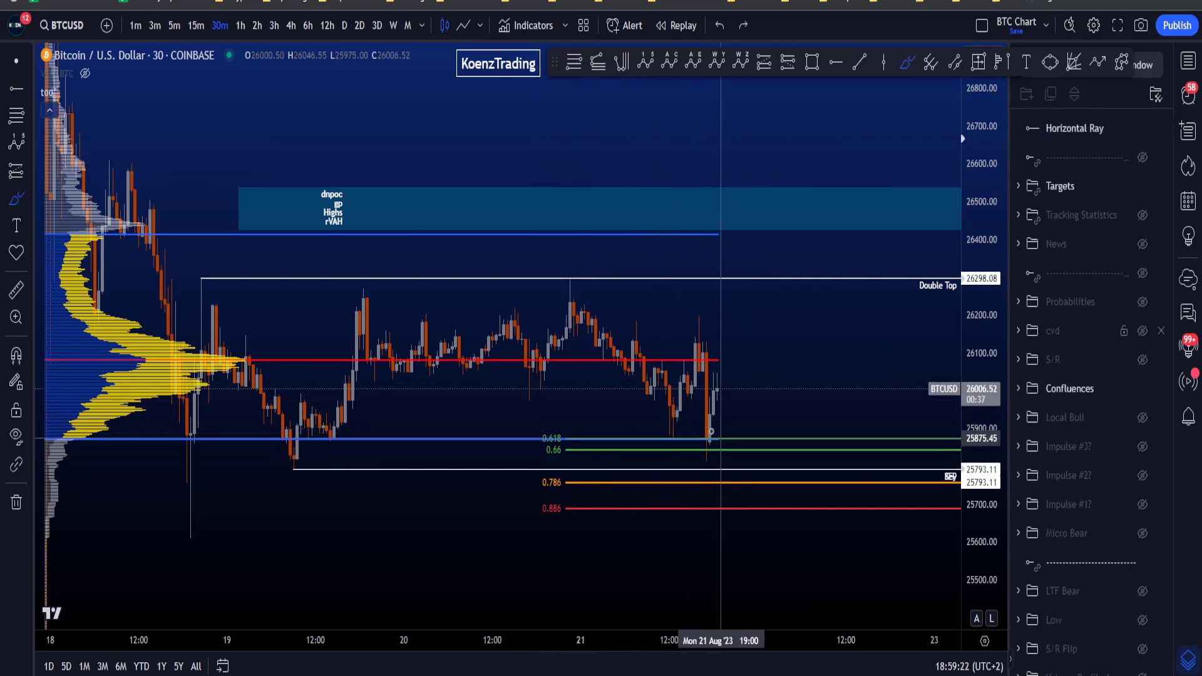
{"action": "mouse_move", "coordinate": [719, 435]}
{"action": "left_mouse_down"}
{"action": "mouse_move", "coordinate": [690, 462]}
{"action": "mouse_move", "coordinate": [694, 431]}
{"action": "left_mouse_up"}
{"action": "key", "text": "ctrl+z"}
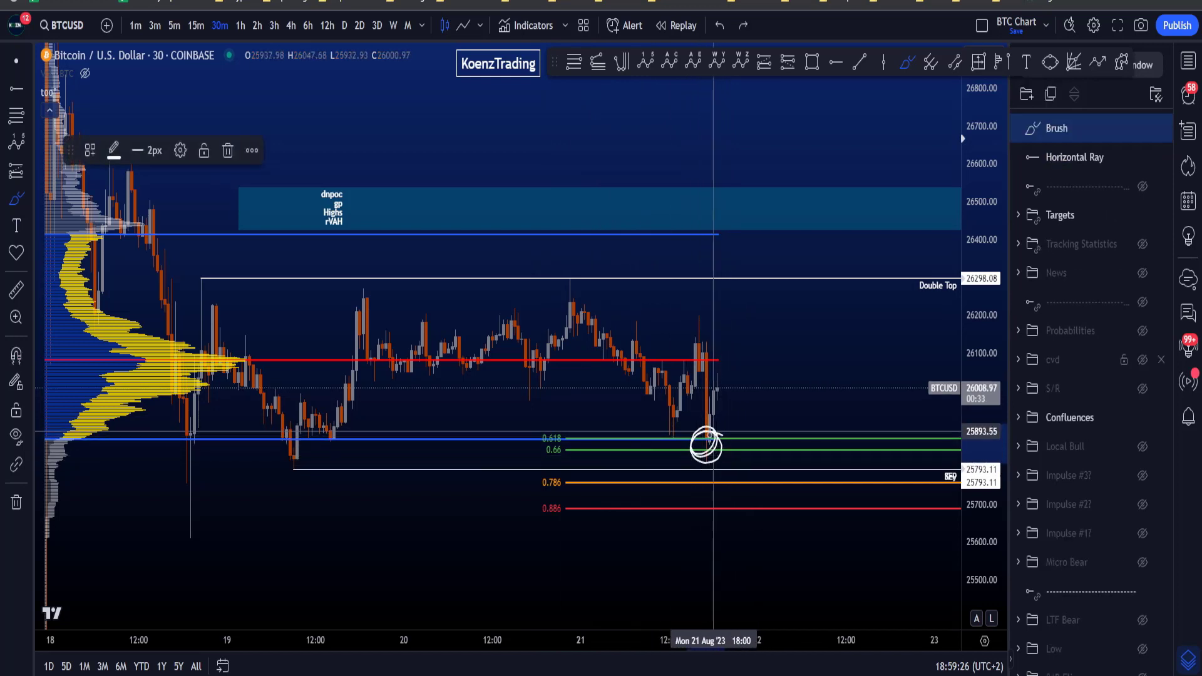
Step: Brush over the latest bounce, the red volume profile line and a breakout above the Double Top line, removing every stroke
{"action": "left_click_drag", "start_coordinate": [708, 438], "coordinate": [717, 396]}
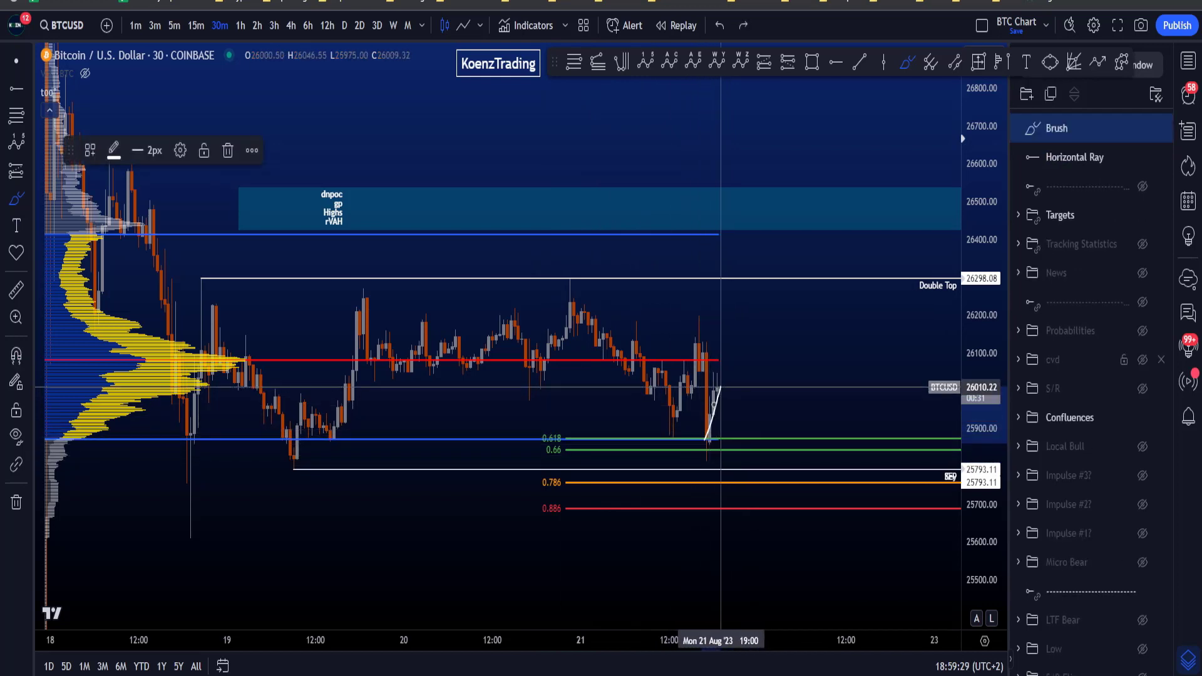
{"action": "key", "text": "ctrl+z"}
{"action": "left_click_drag", "start_coordinate": [669, 361], "coordinate": [625, 358]}
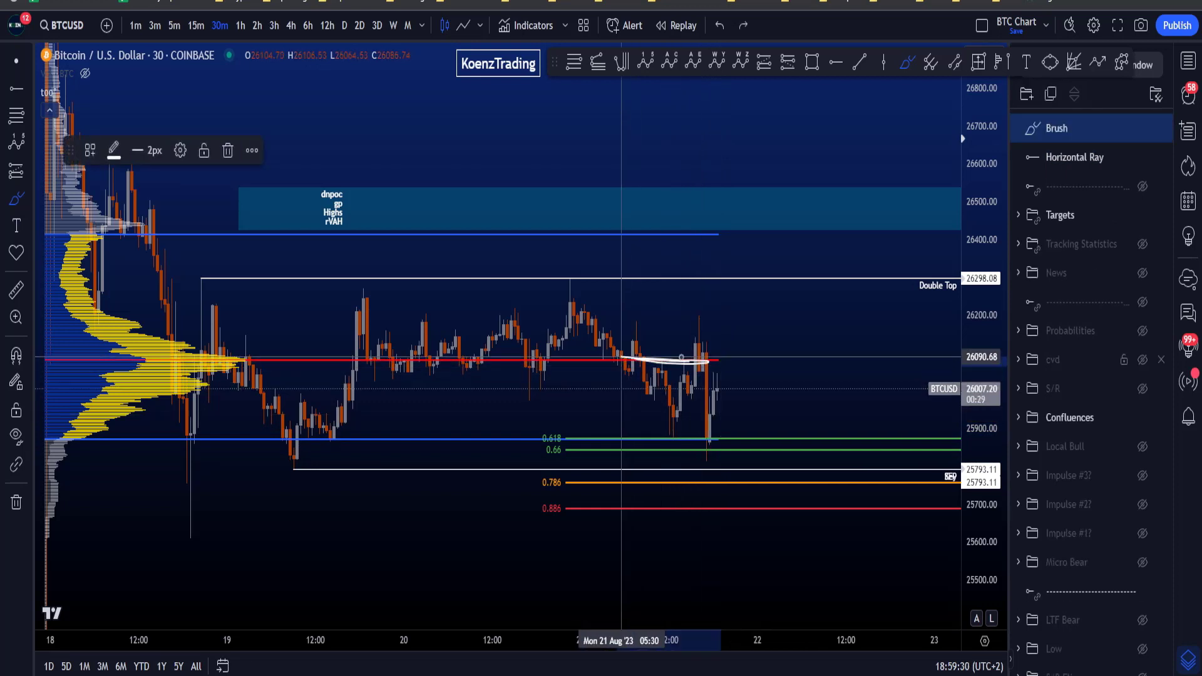
{"action": "key", "text": "ctrl+z"}
{"action": "left_click_drag", "start_coordinate": [709, 363], "coordinate": [661, 362]}
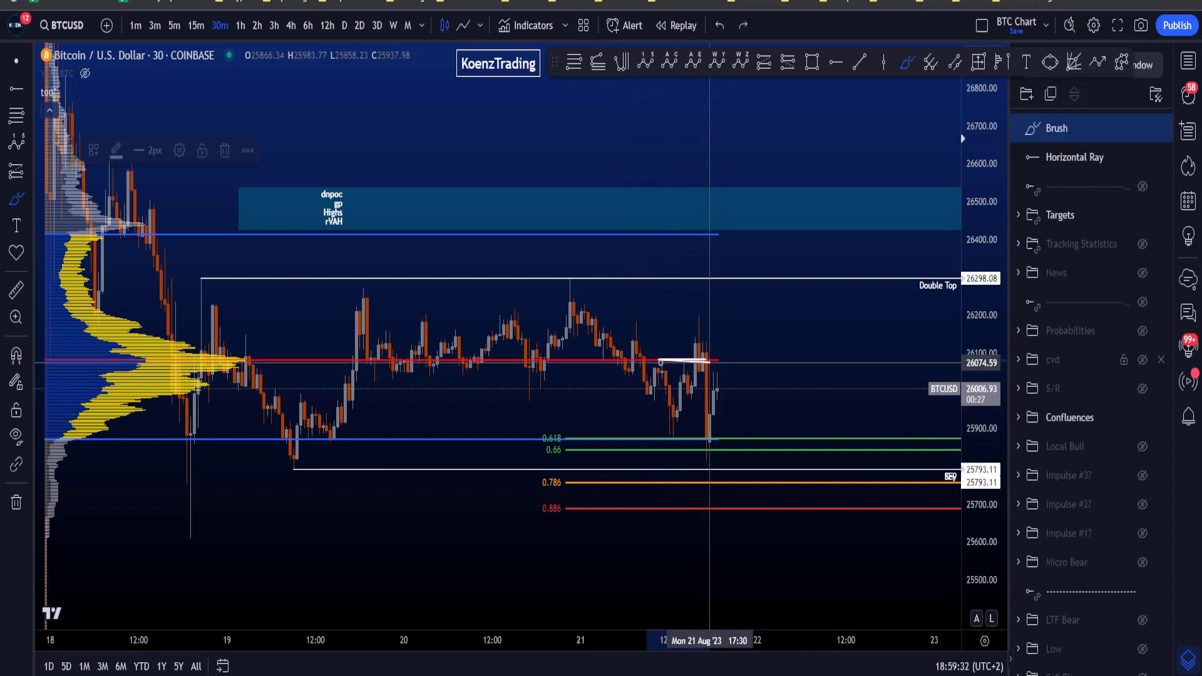
{"action": "left_click_drag", "start_coordinate": [704, 360], "coordinate": [725, 258]}
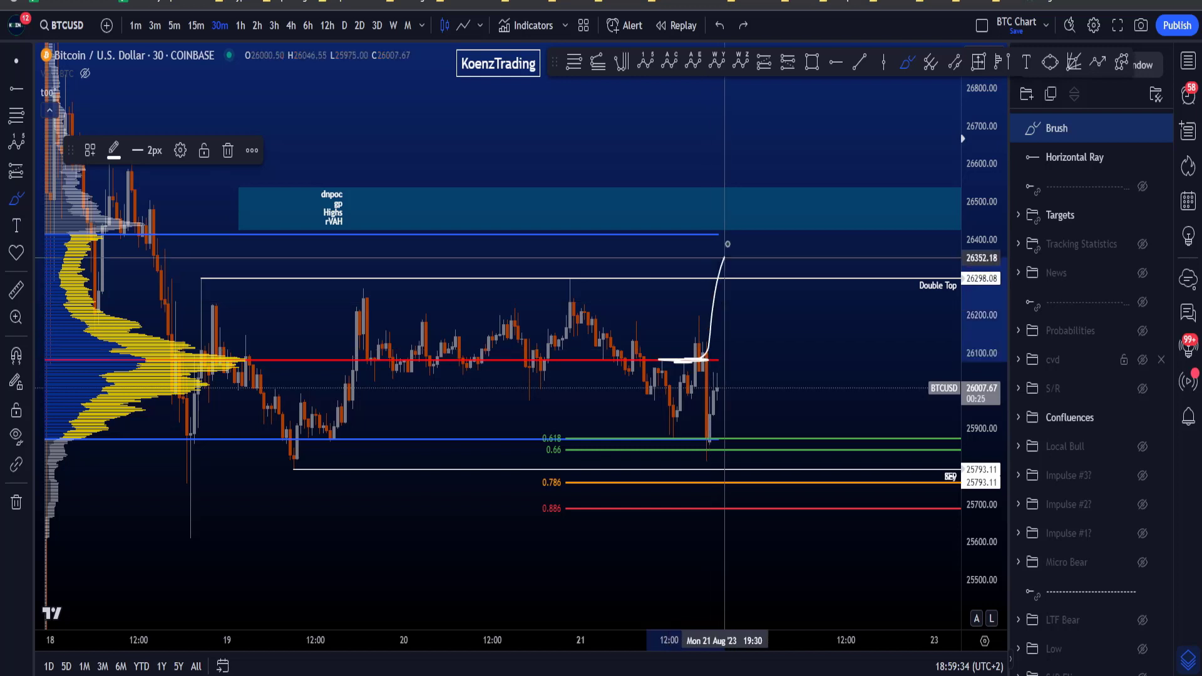
{"action": "key", "text": "Delete"}
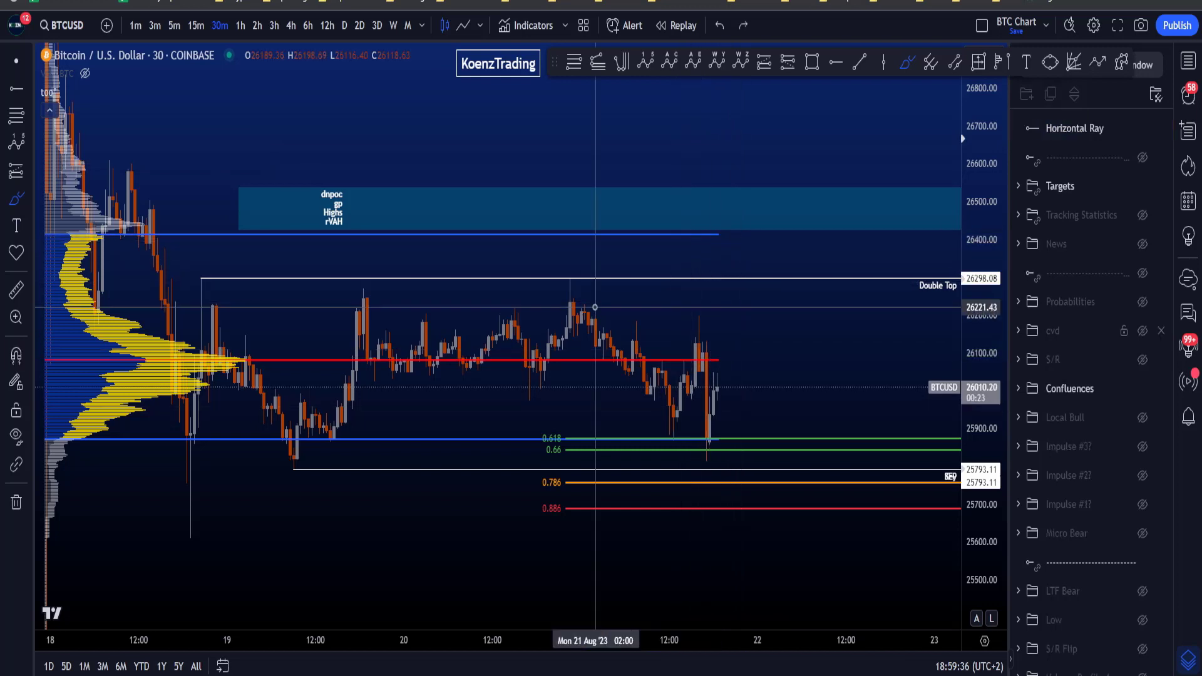
Step: Circle the second high at the Double Top line and brush along the 0.618 level below the recent lows, undoing the strokes
{"action": "mouse_move", "coordinate": [595, 295]}
{"action": "left_mouse_down"}
{"action": "mouse_move", "coordinate": [461, 247]}
{"action": "mouse_move", "coordinate": [201, 272]}
{"action": "mouse_move", "coordinate": [284, 299]}
{"action": "mouse_move", "coordinate": [554, 325]}
{"action": "mouse_move", "coordinate": [584, 277]}
{"action": "mouse_move", "coordinate": [551, 294]}
{"action": "left_mouse_up"}
{"action": "key", "text": "ctrl+z"}
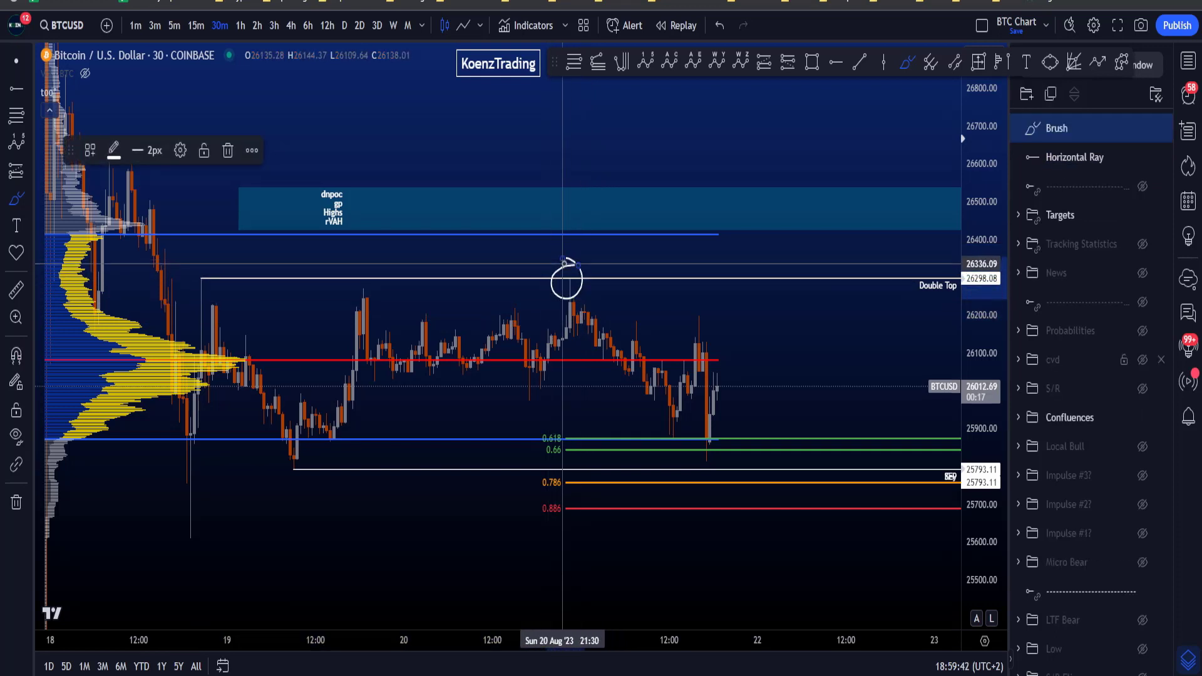
{"action": "key", "text": "ctrl+z"}
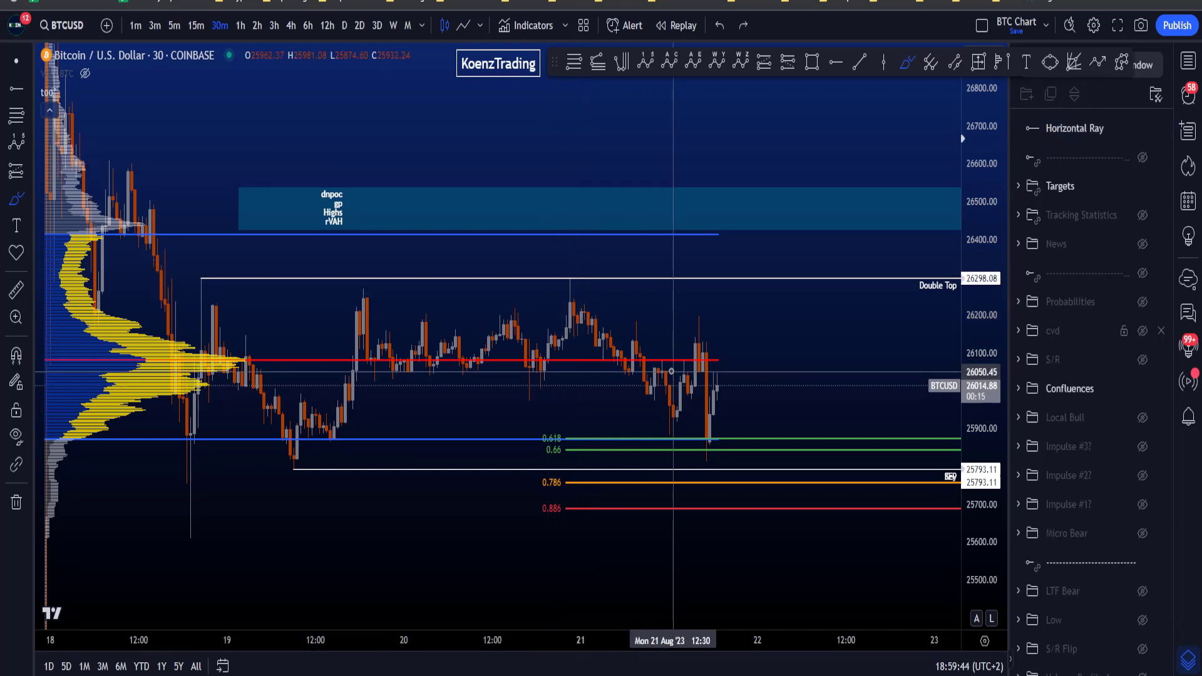
{"action": "mouse_move", "coordinate": [656, 432]}
{"action": "left_mouse_down"}
{"action": "mouse_move", "coordinate": [263, 425]}
{"action": "mouse_move", "coordinate": [726, 432]}
{"action": "left_mouse_up"}
{"action": "key", "text": "ctrl+z"}
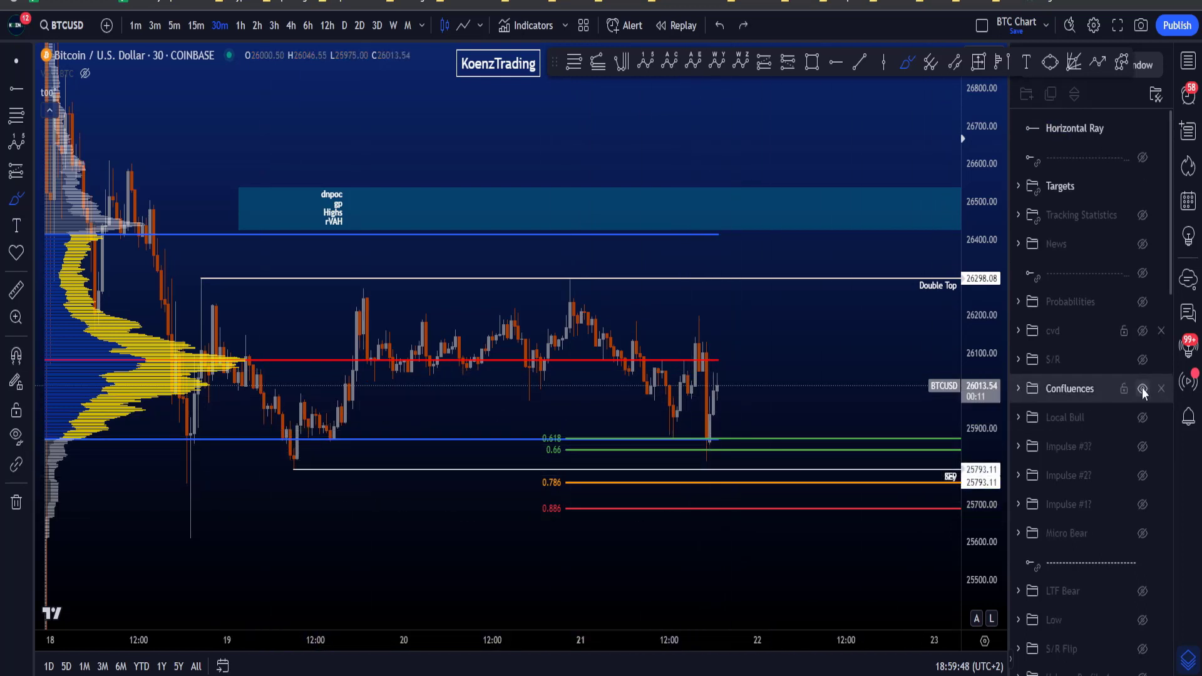
Step: Hide the Confluences drawing group and delete the Key horizontal ray
{"action": "left_click", "coordinate": [1142, 389]}
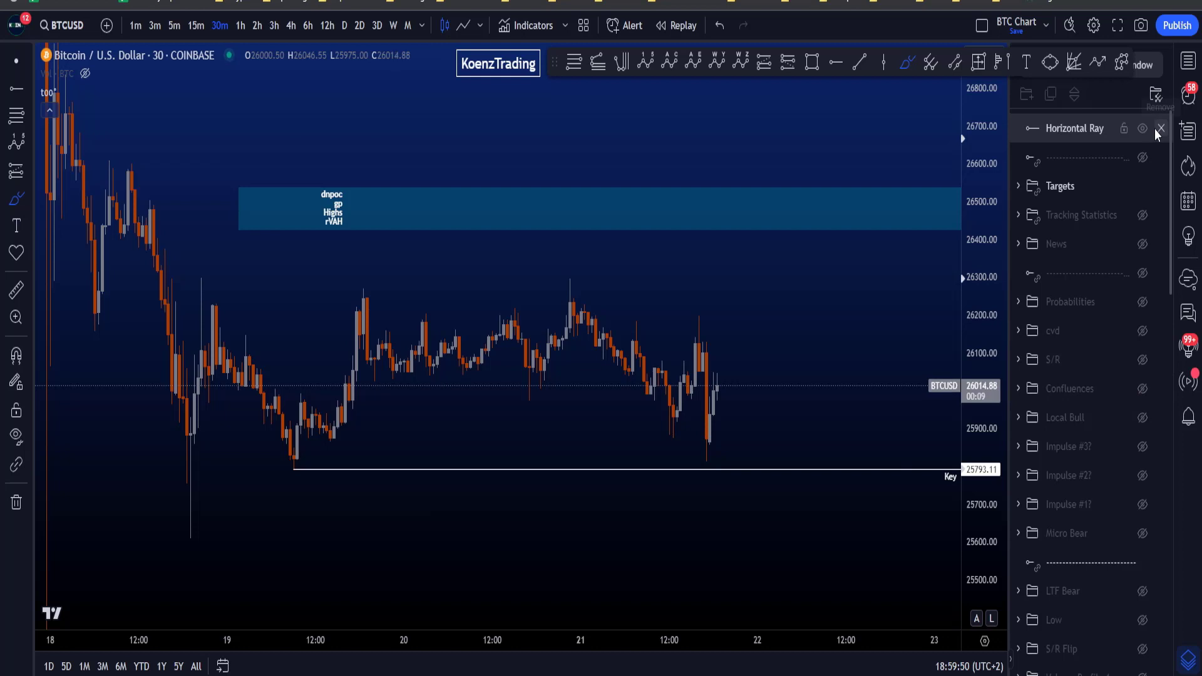
{"action": "left_click", "coordinate": [1160, 129]}
Step: Show the S/R drawing group and switch the chart to the 15-minute timeframe
{"action": "left_click", "coordinate": [1141, 331]}
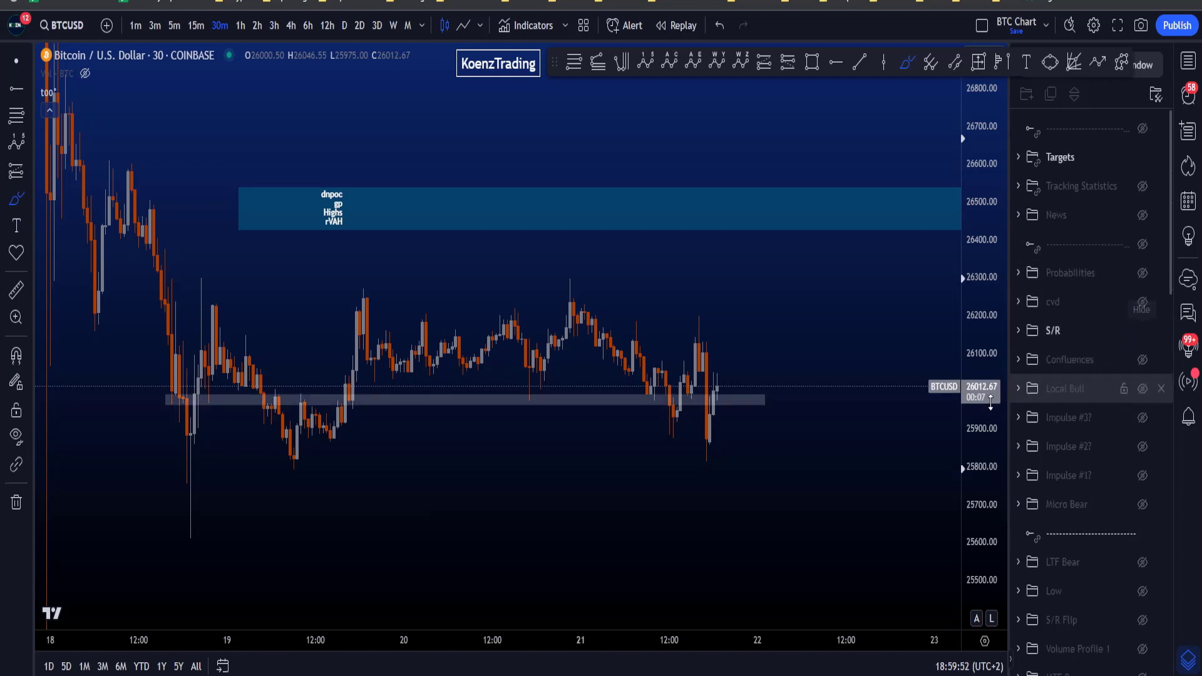
{"action": "left_click", "coordinate": [195, 25]}
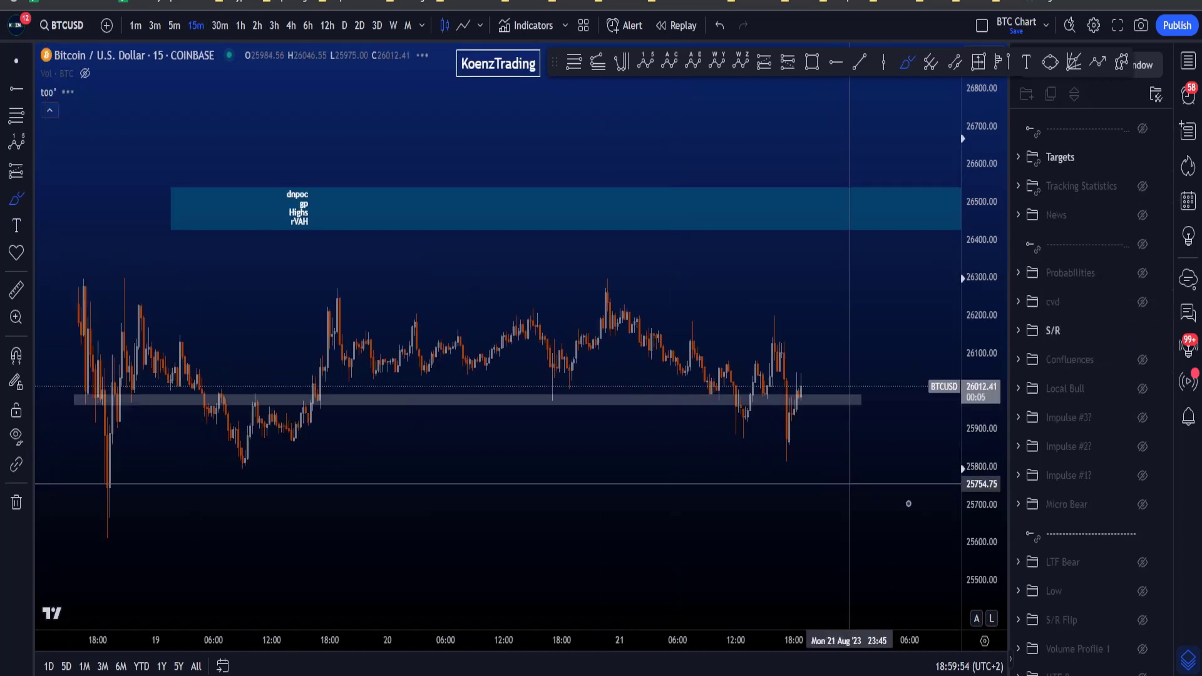
Step: Brush over the grey support band at the early price action and the 20 August dip, undoing each stroke
{"action": "scroll", "coordinate": [778, 470], "scroll_direction": "up", "scroll_amount": 3}
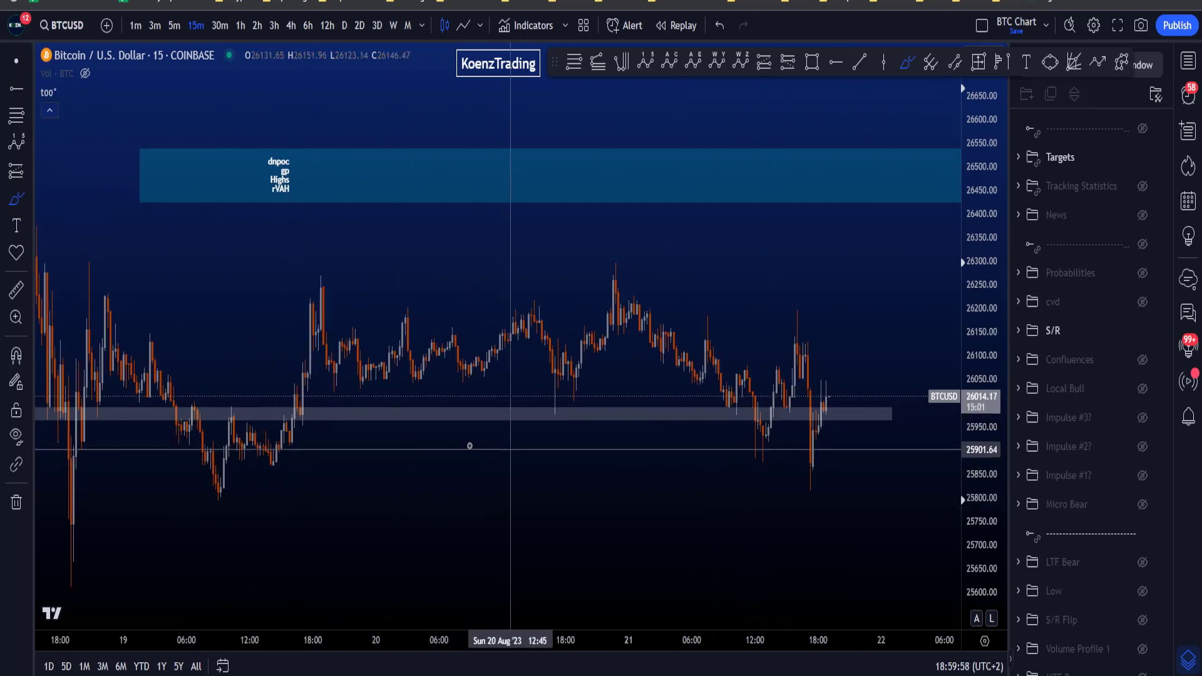
{"action": "mouse_move", "coordinate": [75, 400]}
{"action": "left_mouse_down"}
{"action": "mouse_move", "coordinate": [39, 416]}
{"action": "mouse_move", "coordinate": [112, 405]}
{"action": "mouse_move", "coordinate": [187, 428]}
{"action": "mouse_move", "coordinate": [174, 420]}
{"action": "left_mouse_up"}
{"action": "key", "text": "ctrl+z"}
{"action": "key", "text": "ctrl+z"}
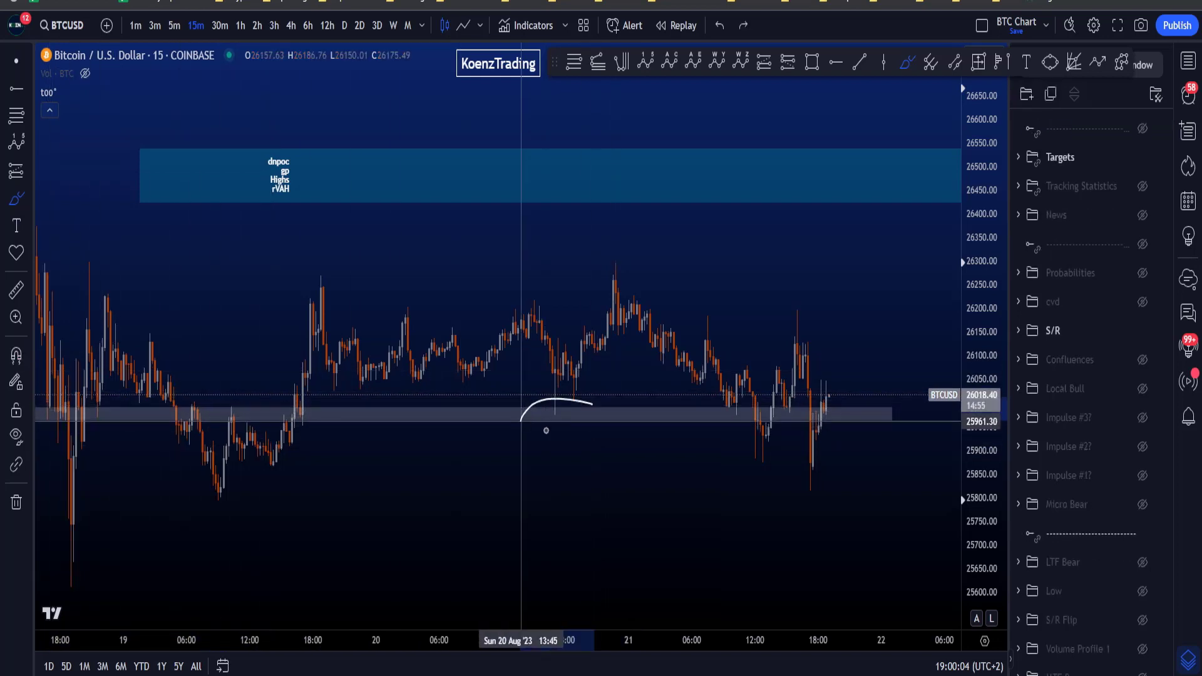
{"action": "left_click_drag", "start_coordinate": [546, 431], "coordinate": [526, 421]}
Step: Brush over the latest 21 August price action around the grey support band and undo the stroke
{"action": "key", "text": "ctrl+z"}
{"action": "key", "text": "ctrl+z"}
{"action": "mouse_move", "coordinate": [734, 419]}
{"action": "left_mouse_down"}
{"action": "mouse_move", "coordinate": [853, 412]}
{"action": "mouse_move", "coordinate": [831, 427]}
{"action": "left_mouse_up"}
{"action": "key", "text": "ctrl+z"}
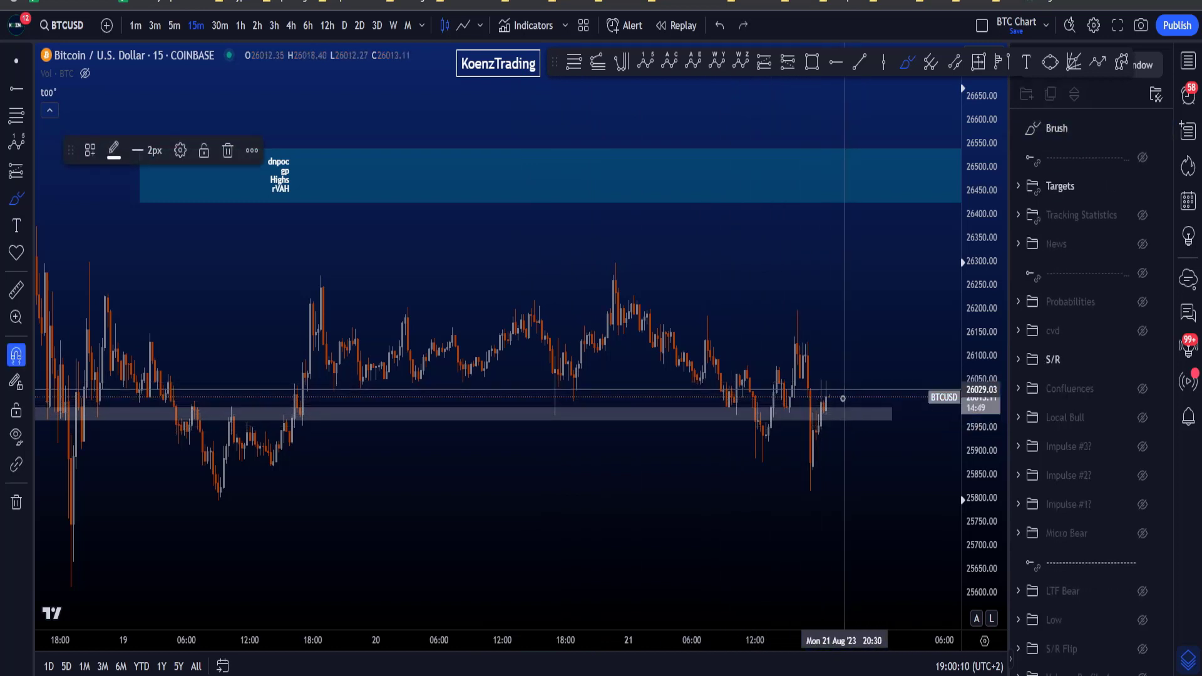
{"action": "key", "text": "ctrl+z"}
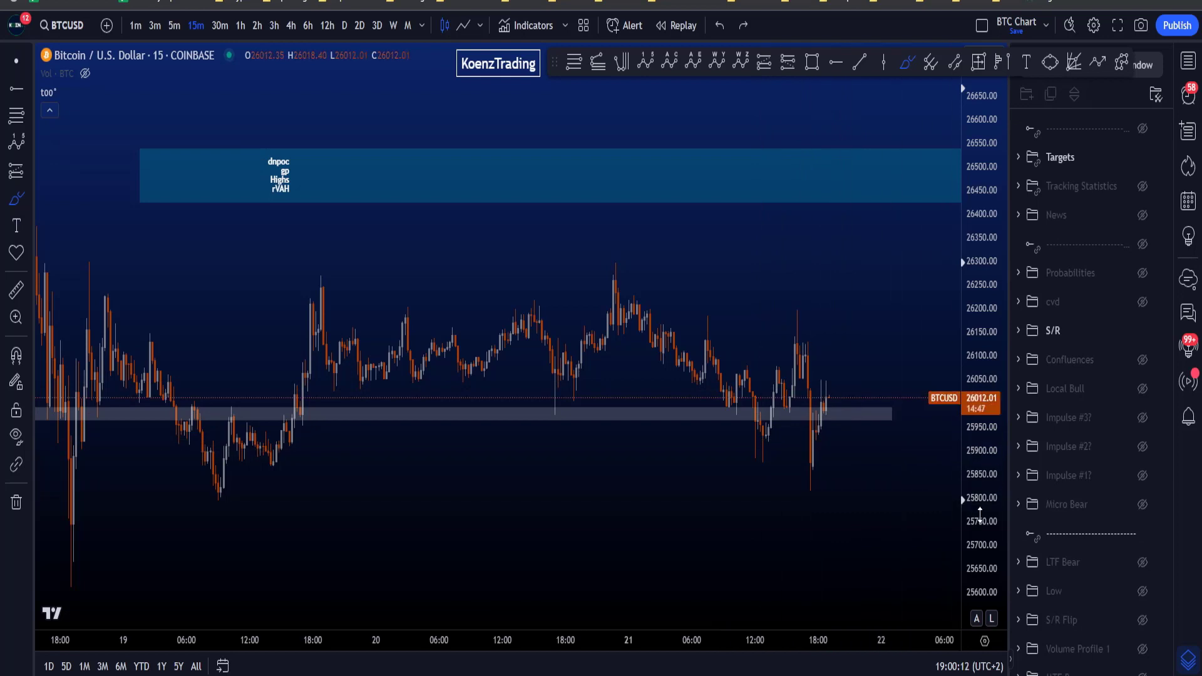
Step: Hide the S/R drawing group and show the cvd group, compressing the price scale to fit its lines
{"action": "left_click", "coordinate": [1142, 331]}
{"action": "left_click", "coordinate": [1143, 302]}
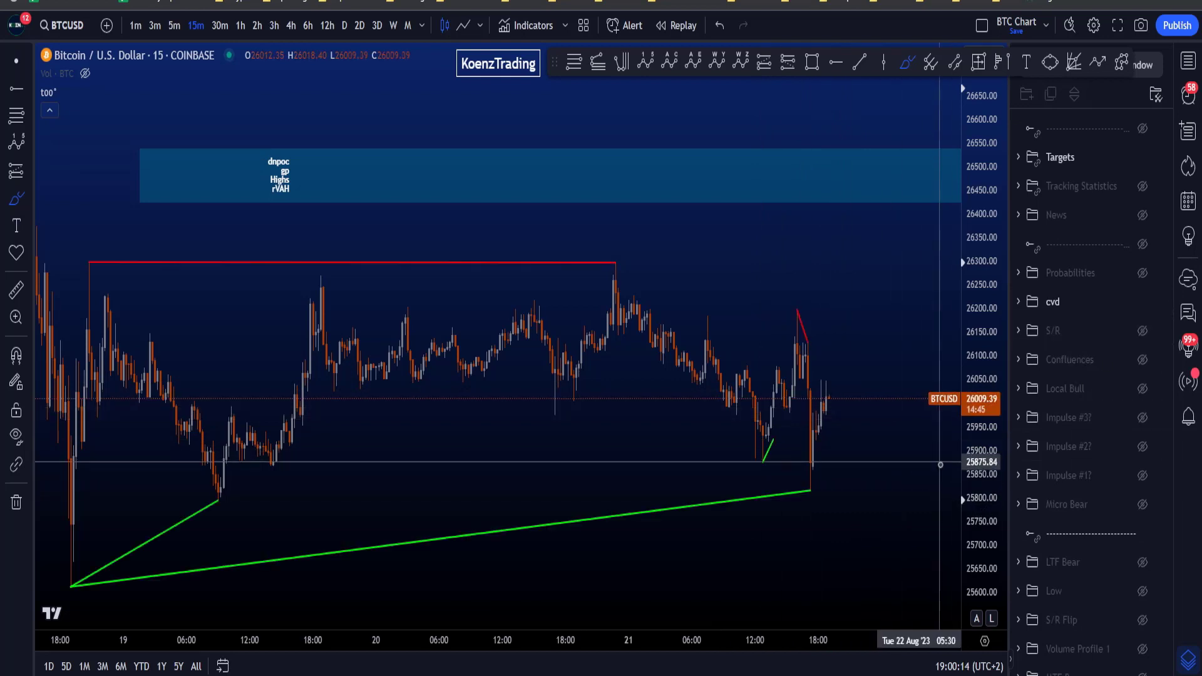
{"action": "left_click_drag", "start_coordinate": [976, 427], "coordinate": [976, 446]}
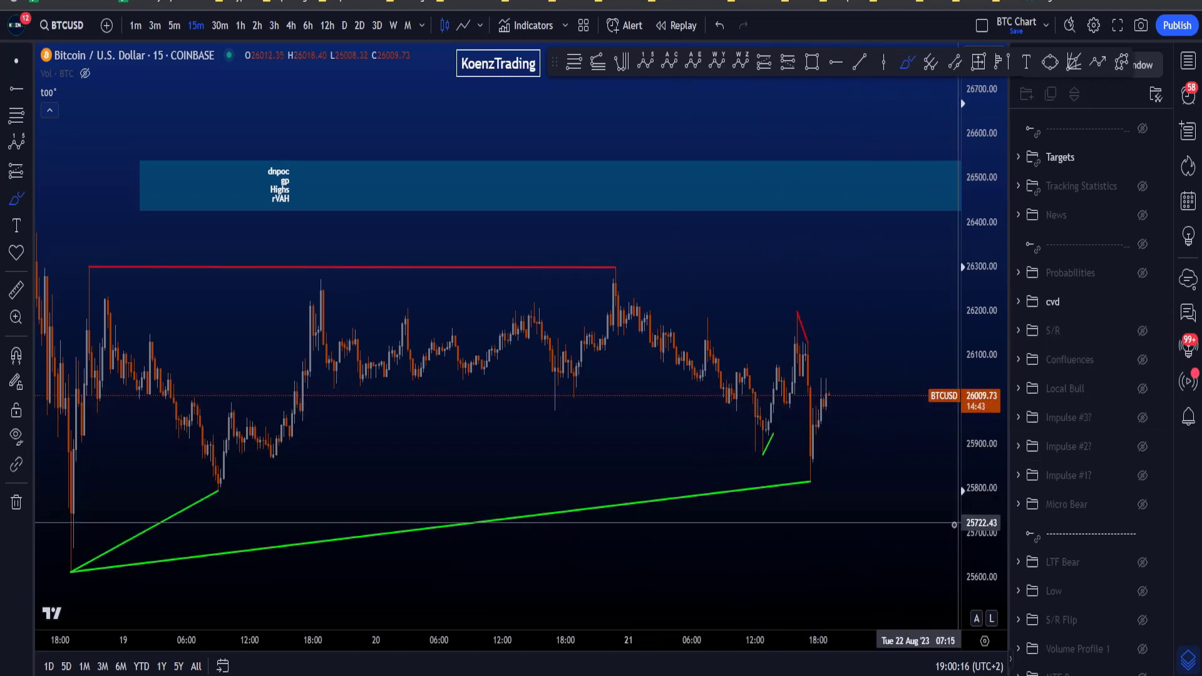
{"action": "left_click_drag", "start_coordinate": [979, 505], "coordinate": [978, 537]}
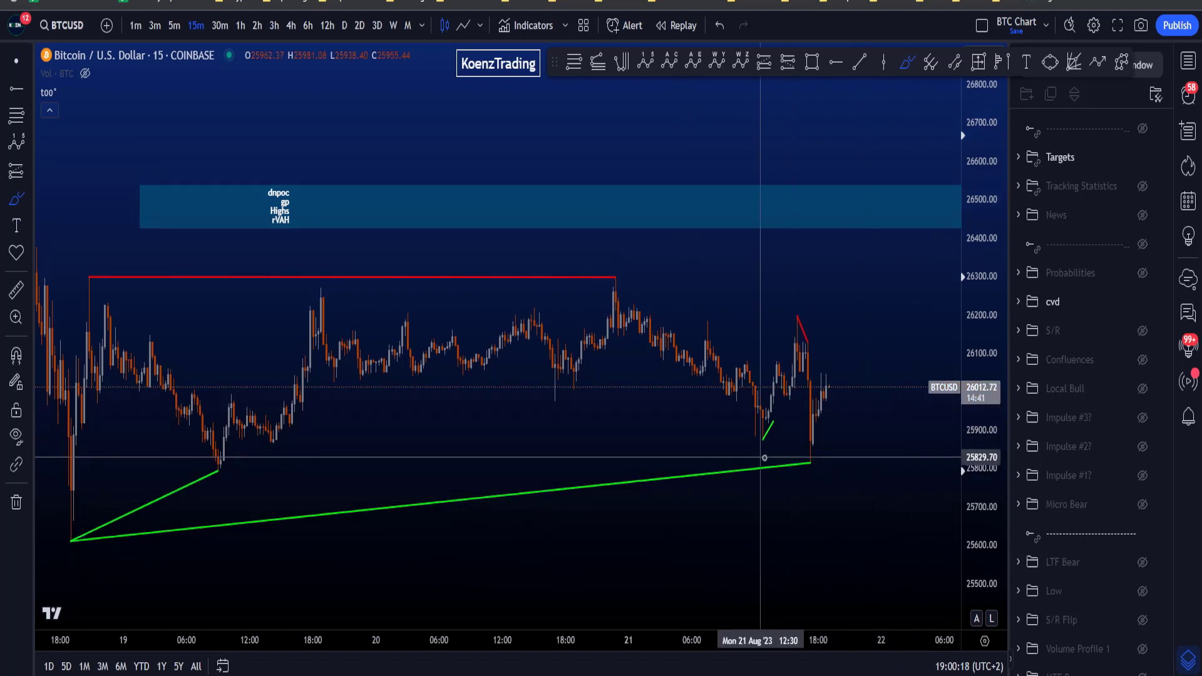
Step: Circle the 21 August low marked by the short green cvd line and undo the stroke
{"action": "scroll", "coordinate": [844, 494], "scroll_direction": "up", "scroll_amount": 3}
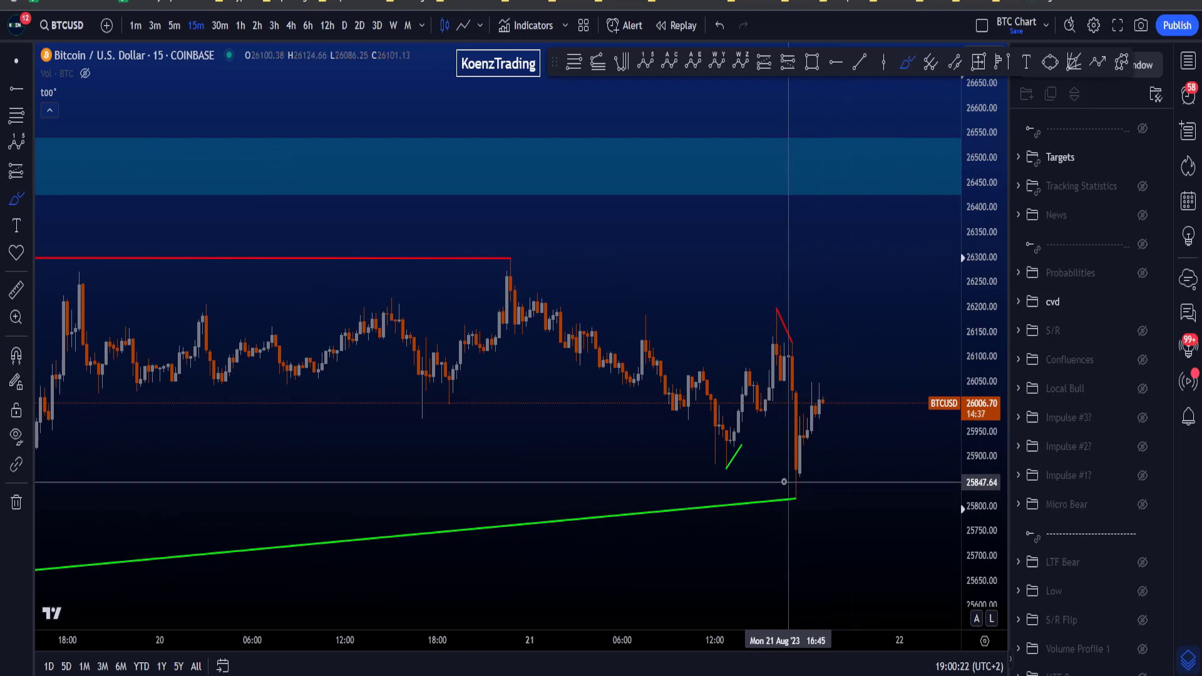
{"action": "mouse_move", "coordinate": [725, 482]}
{"action": "left_mouse_down"}
{"action": "mouse_move", "coordinate": [754, 448]}
{"action": "mouse_move", "coordinate": [702, 432]}
{"action": "left_mouse_up"}
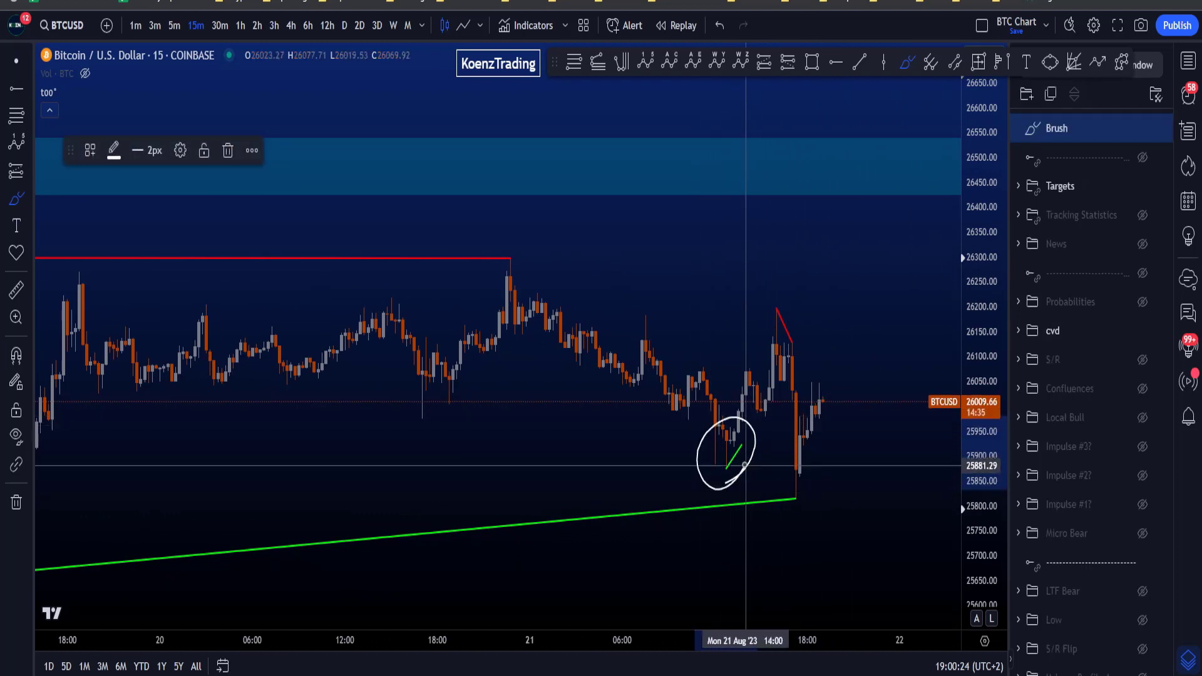
{"action": "key", "text": "ctrl+z"}
Step: Show the Confluences drawing group and circle the low resting on the 0.618 level, undoing the stroke
{"action": "left_click", "coordinate": [1143, 359]}
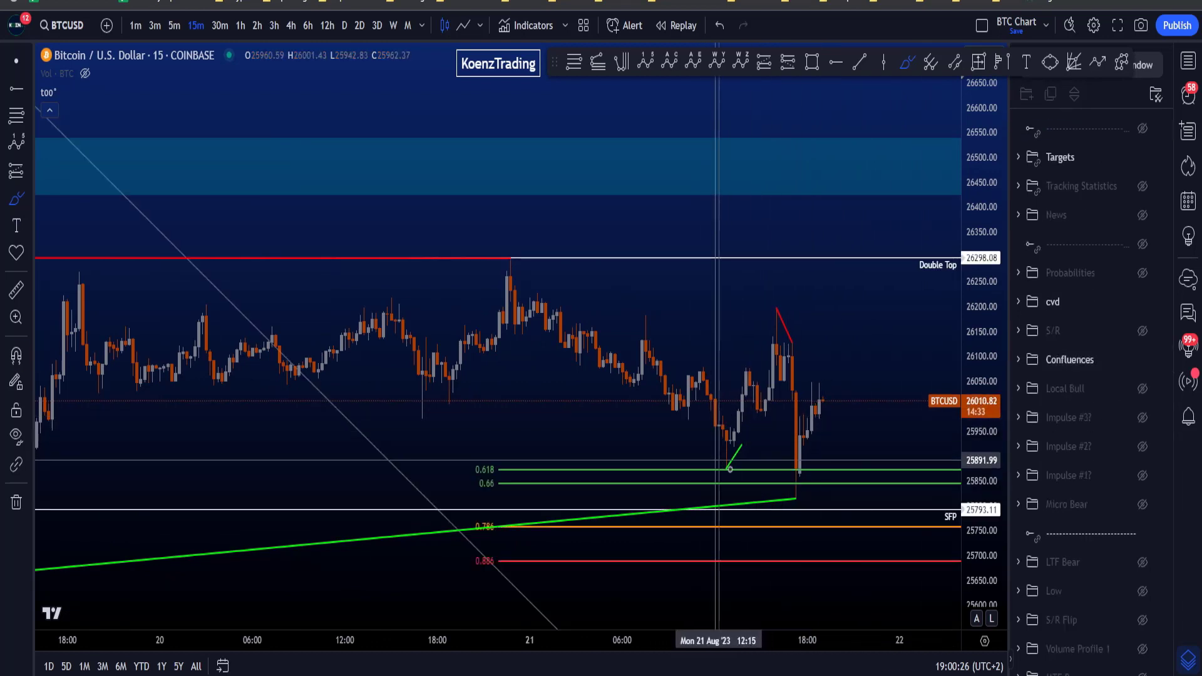
{"action": "mouse_move", "coordinate": [685, 476]}
{"action": "left_mouse_down"}
{"action": "mouse_move", "coordinate": [761, 463]}
{"action": "mouse_move", "coordinate": [714, 450]}
{"action": "mouse_move", "coordinate": [725, 466]}
{"action": "left_mouse_up"}
{"action": "key", "text": "ctrl+z"}
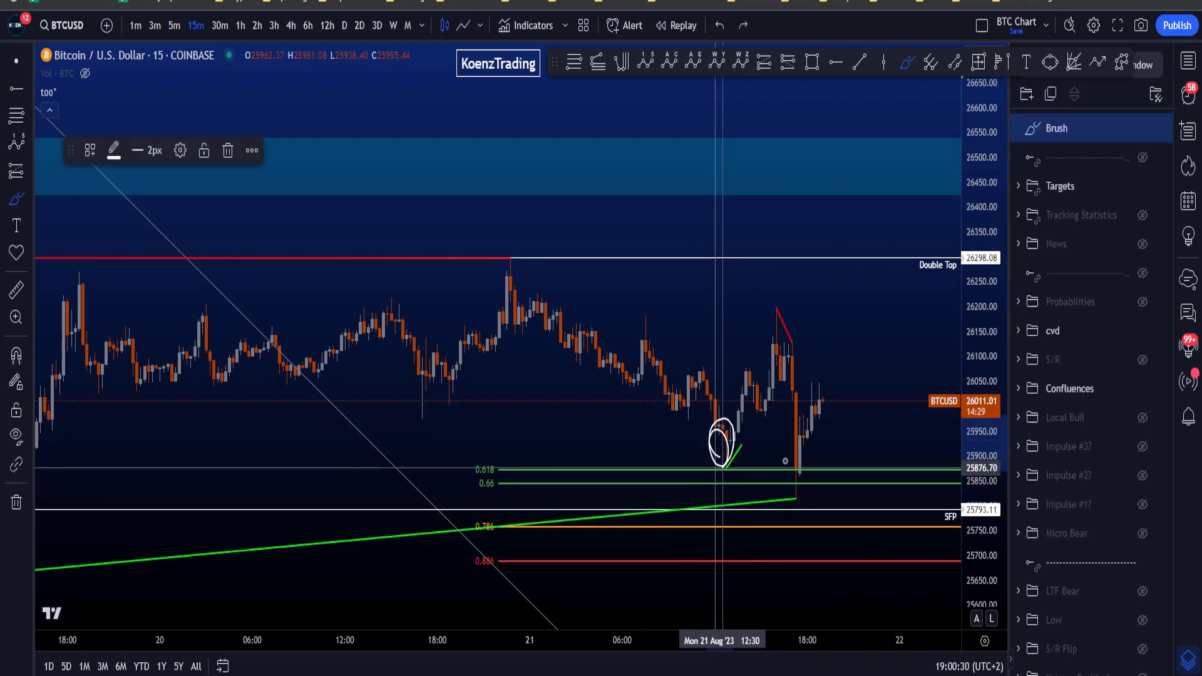
{"action": "key", "text": "ctrl+z"}
Step: Hide the Confluences group and circle the low around the short green cvd line again, undoing the stroke
{"action": "left_click", "coordinate": [1142, 359]}
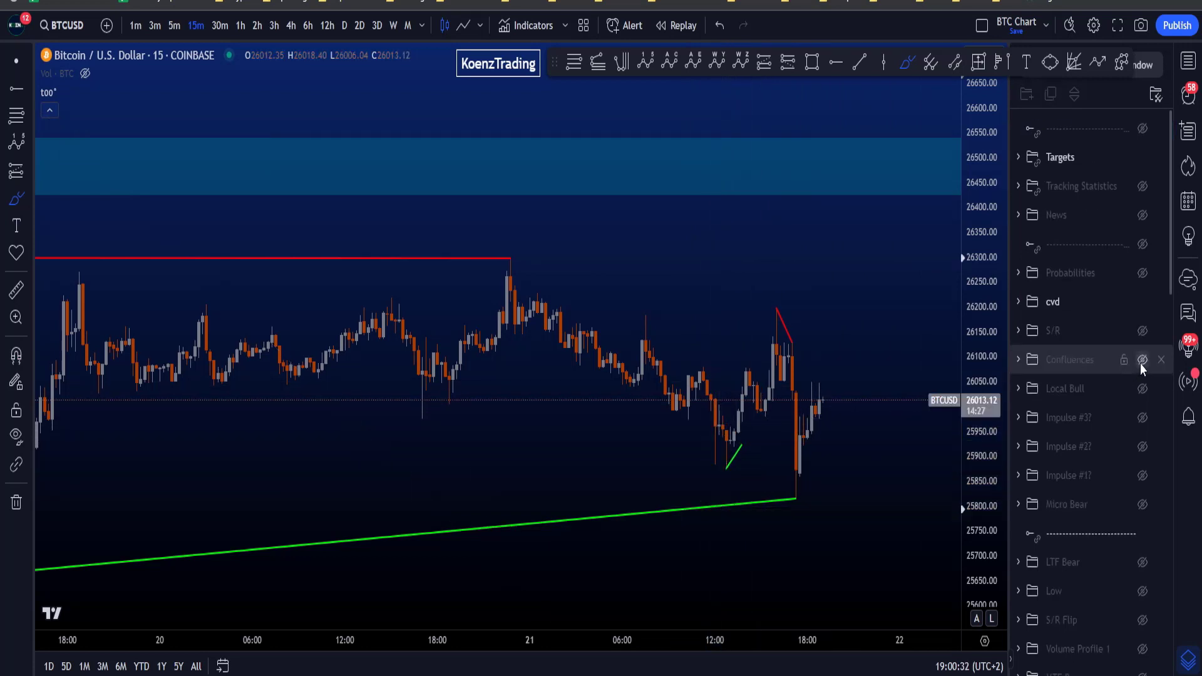
{"action": "mouse_move", "coordinate": [718, 482]}
{"action": "left_mouse_down"}
{"action": "mouse_move", "coordinate": [759, 470]}
{"action": "mouse_move", "coordinate": [711, 471]}
{"action": "left_mouse_up"}
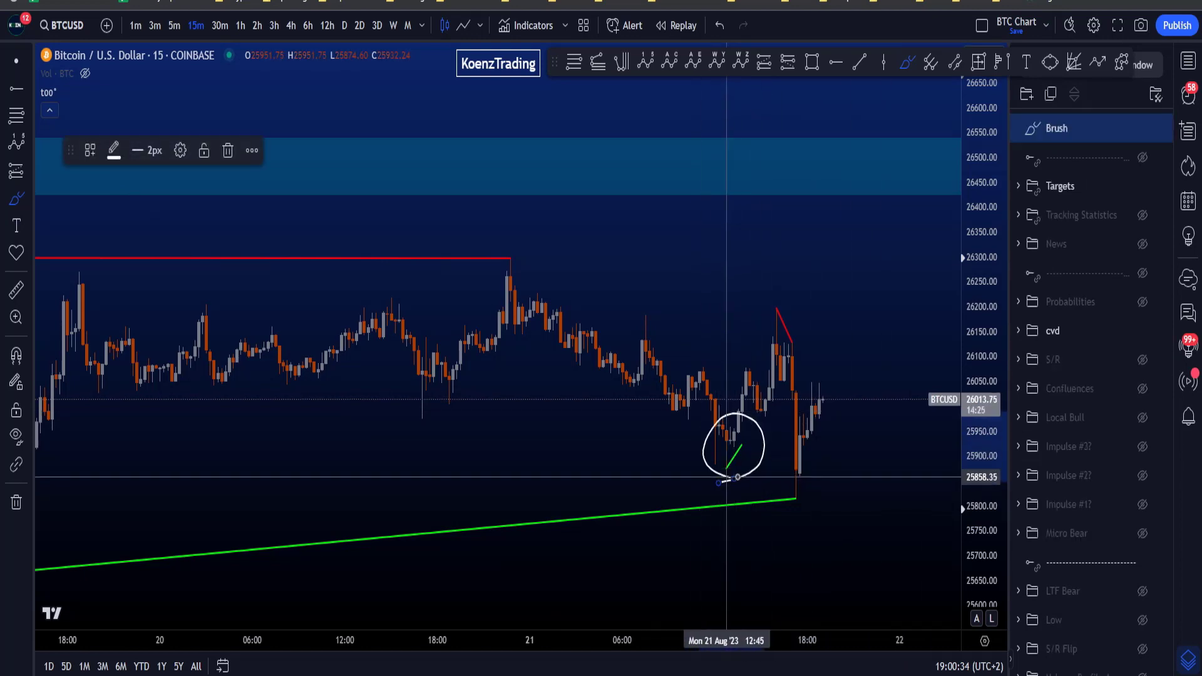
{"action": "key", "text": "ctrl+z"}
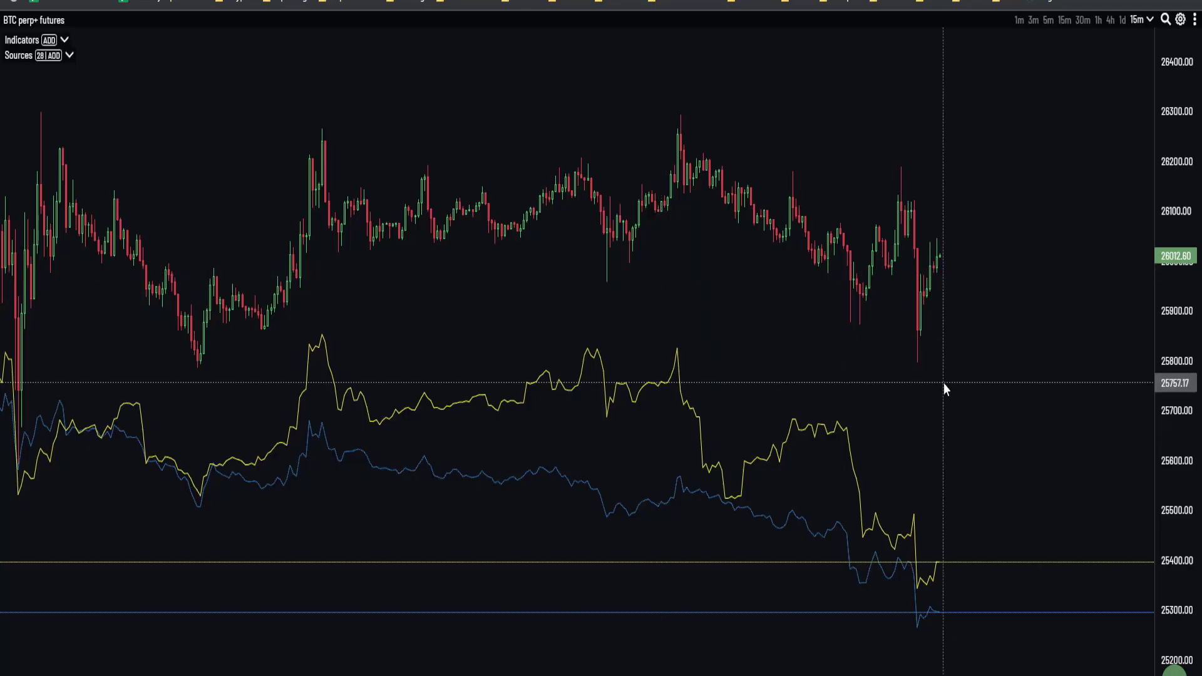
Step: On the BTC perp+ futures chart, set the timeframe to 3m and compare the recent lows with the yellow and blue lines
{"action": "left_click", "coordinate": [1039, 25]}
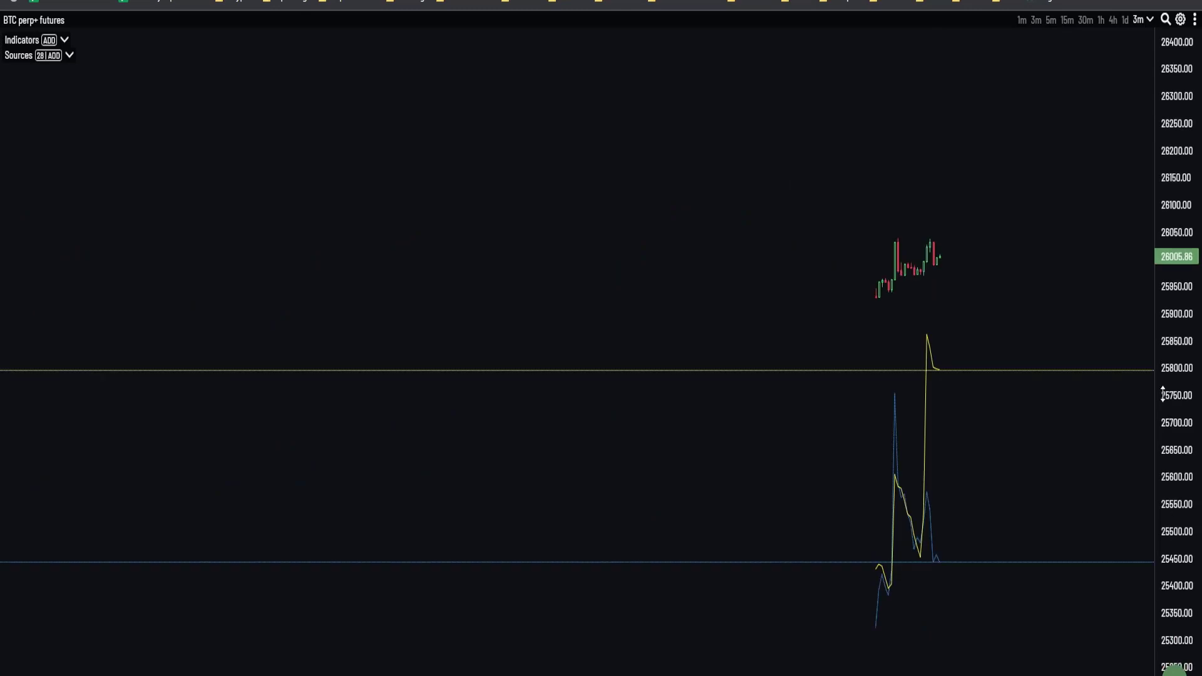
{"action": "scroll", "coordinate": [586, 358], "scroll_direction": "up", "scroll_amount": 1}
{"action": "left_click_drag", "start_coordinate": [1172, 534], "coordinate": [1171, 294]}
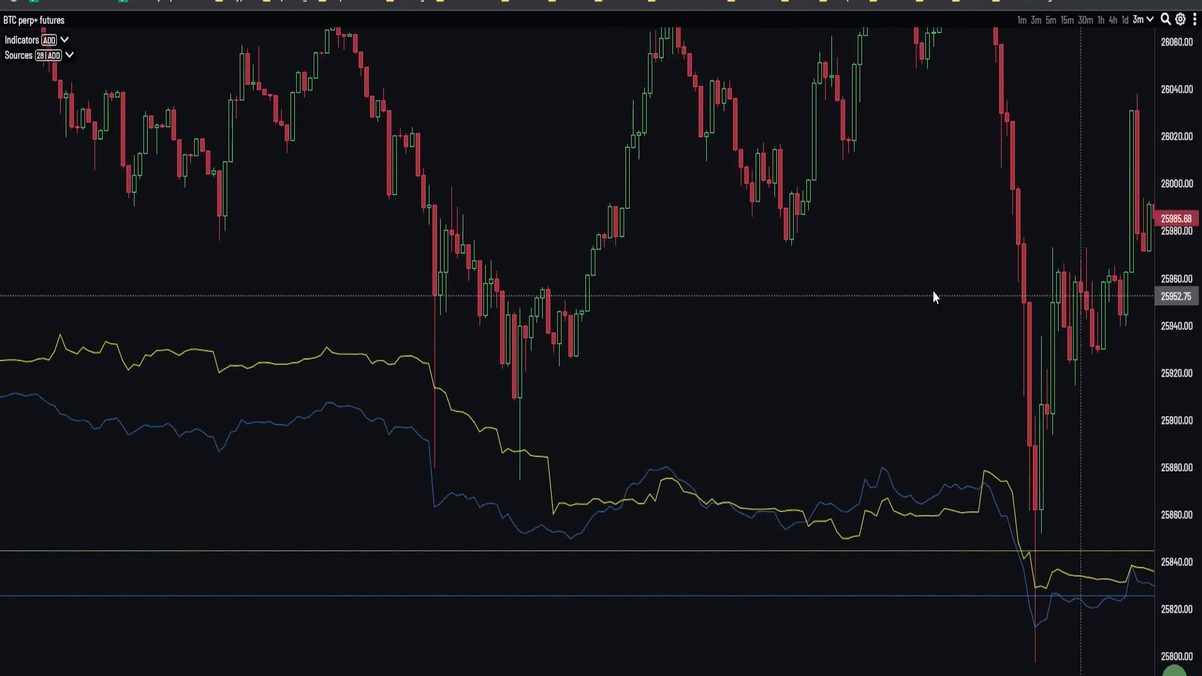
{"action": "scroll", "coordinate": [595, 394], "scroll_direction": "up", "scroll_amount": 5}
{"action": "left_click_drag", "start_coordinate": [588, 401], "coordinate": [683, 355]}
{"action": "scroll", "coordinate": [626, 377], "scroll_direction": "up", "scroll_amount": 2}
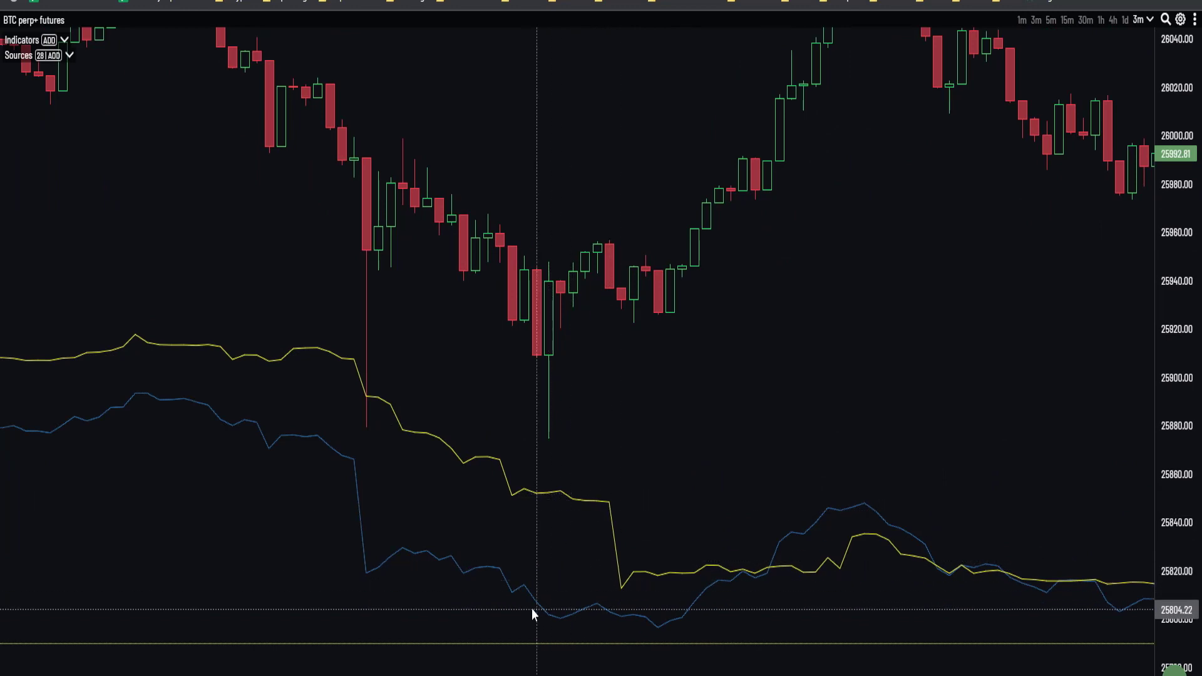
{"action": "scroll", "coordinate": [642, 453], "scroll_direction": "down", "scroll_amount": 5}
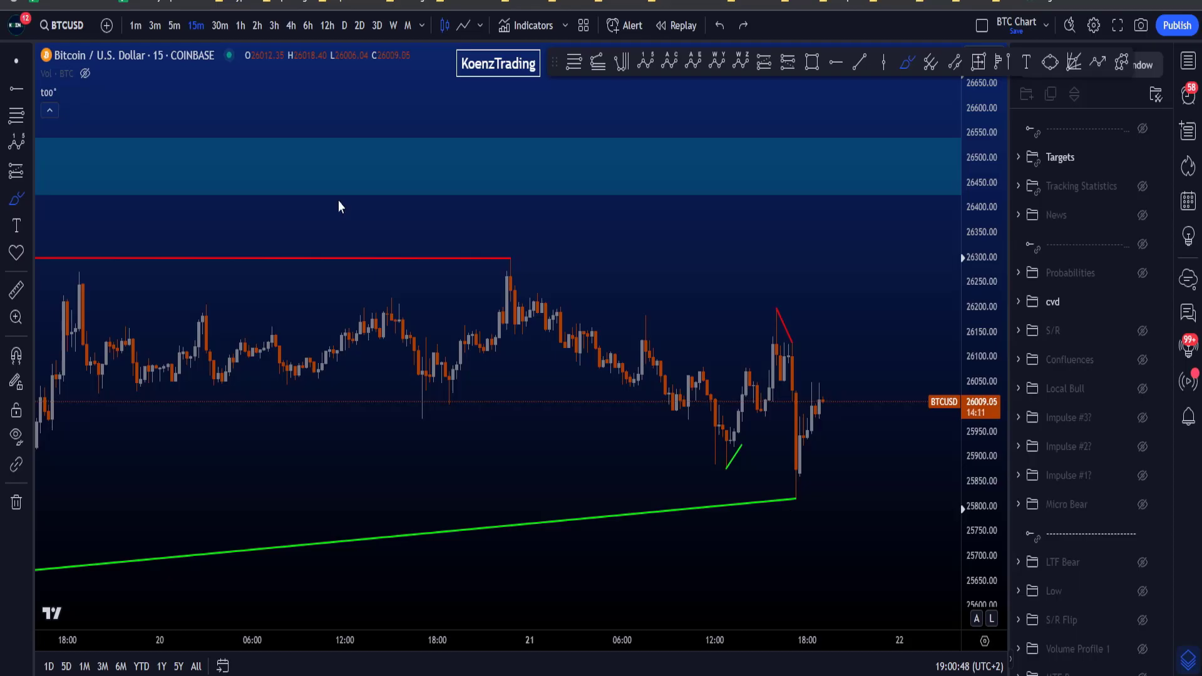
Step: Back on the TradingView BTCUSD chart, circle the recent high at the short red cvd line and delete the stroke
{"action": "mouse_move", "coordinate": [801, 360]}
{"action": "left_mouse_down"}
{"action": "mouse_move", "coordinate": [761, 286]}
{"action": "mouse_move", "coordinate": [792, 388]}
{"action": "mouse_move", "coordinate": [748, 313]}
{"action": "mouse_move", "coordinate": [806, 347]}
{"action": "left_mouse_up"}
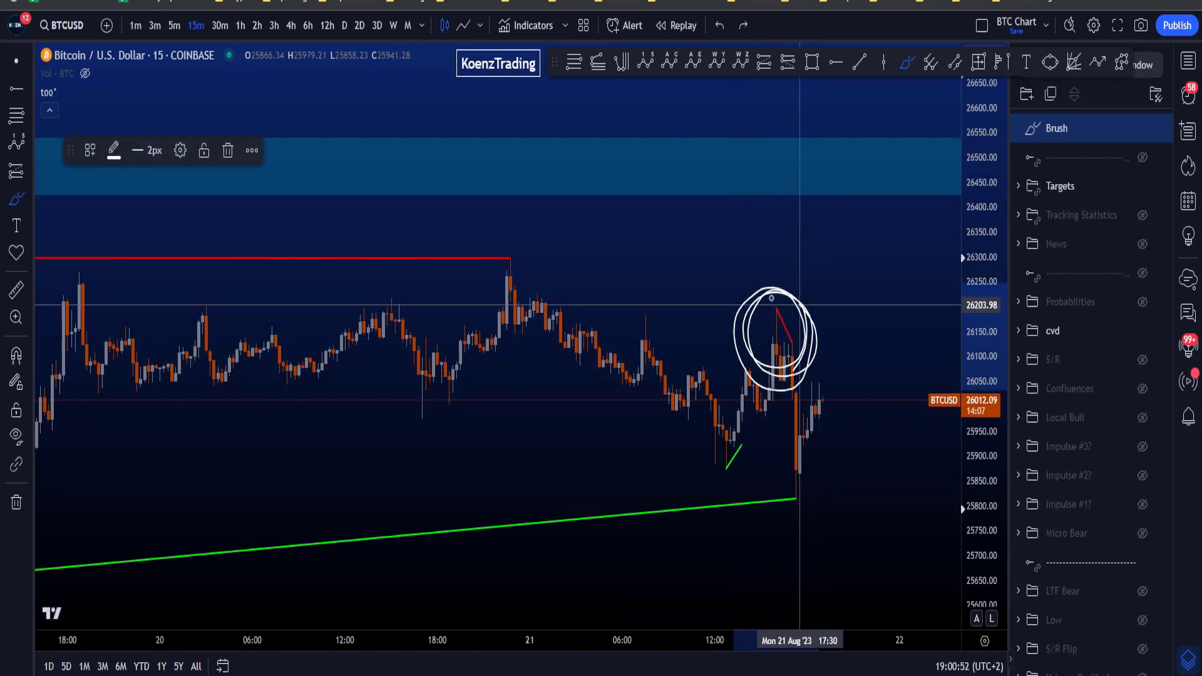
{"action": "key", "text": "Delete"}
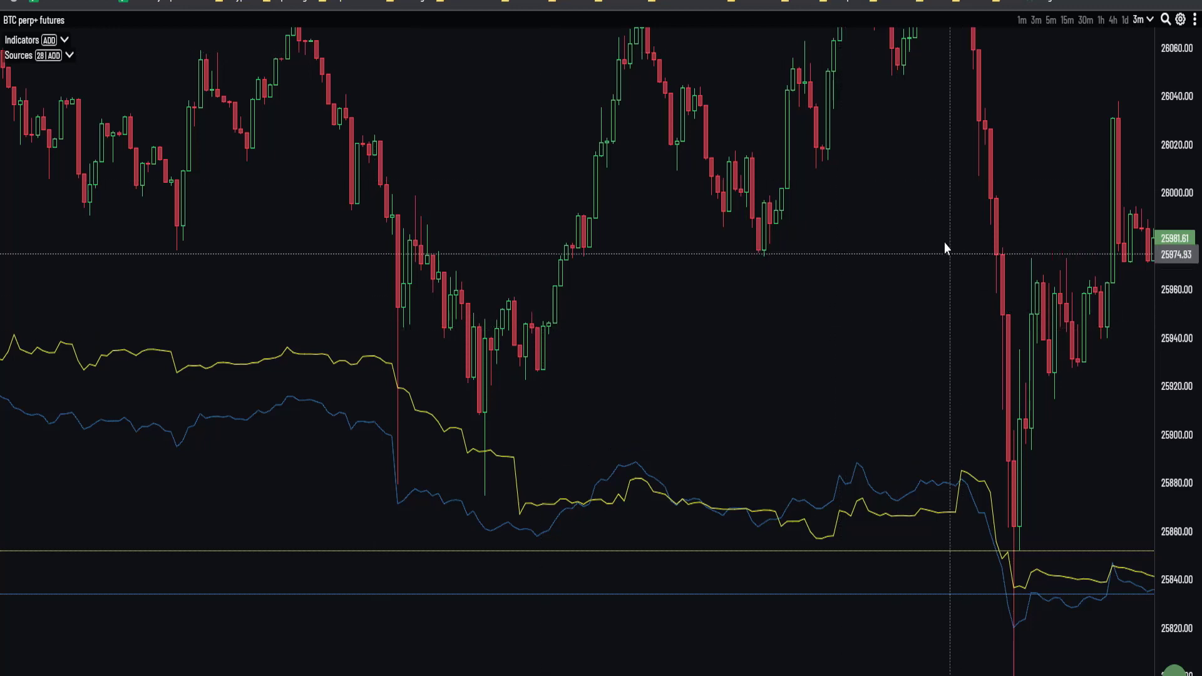
Step: On the BTC perp+ futures chart, examine the recent high, sell-off and latest low against the yellow and blue lines
{"action": "left_click_drag", "start_coordinate": [944, 243], "coordinate": [723, 463]}
{"action": "left_click_drag", "start_coordinate": [794, 178], "coordinate": [798, 303]}
{"action": "scroll", "coordinate": [750, 279], "scroll_direction": "up", "scroll_amount": 3}
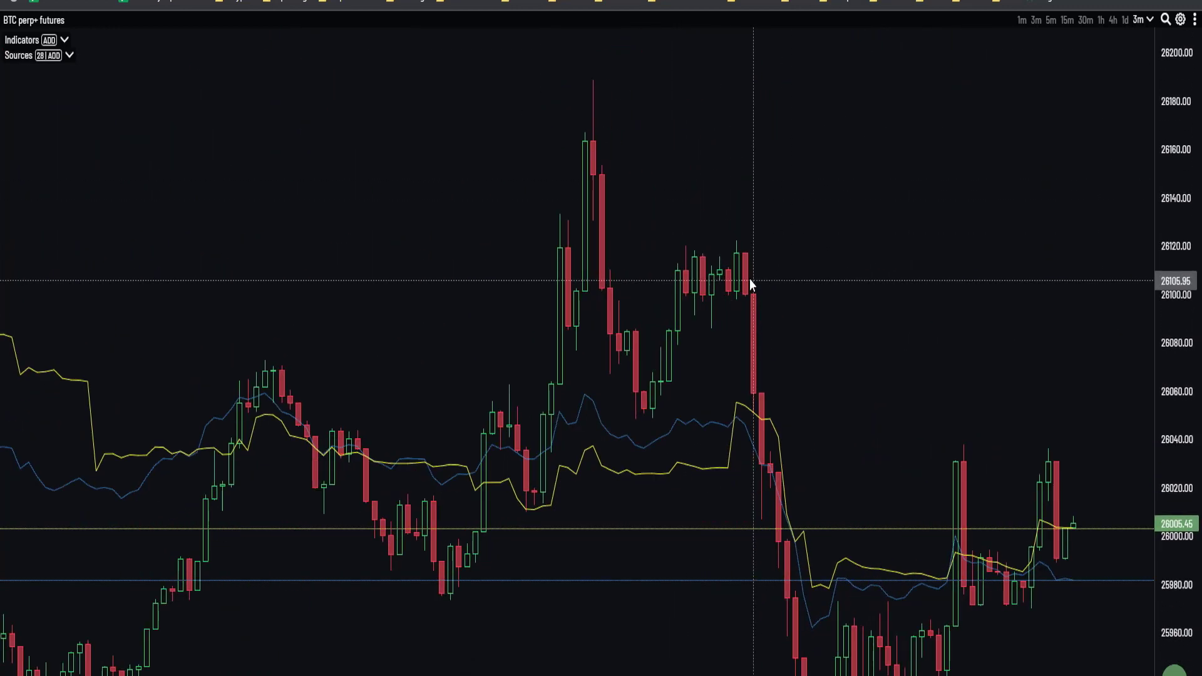
{"action": "scroll", "coordinate": [746, 269], "scroll_direction": "up", "scroll_amount": 1}
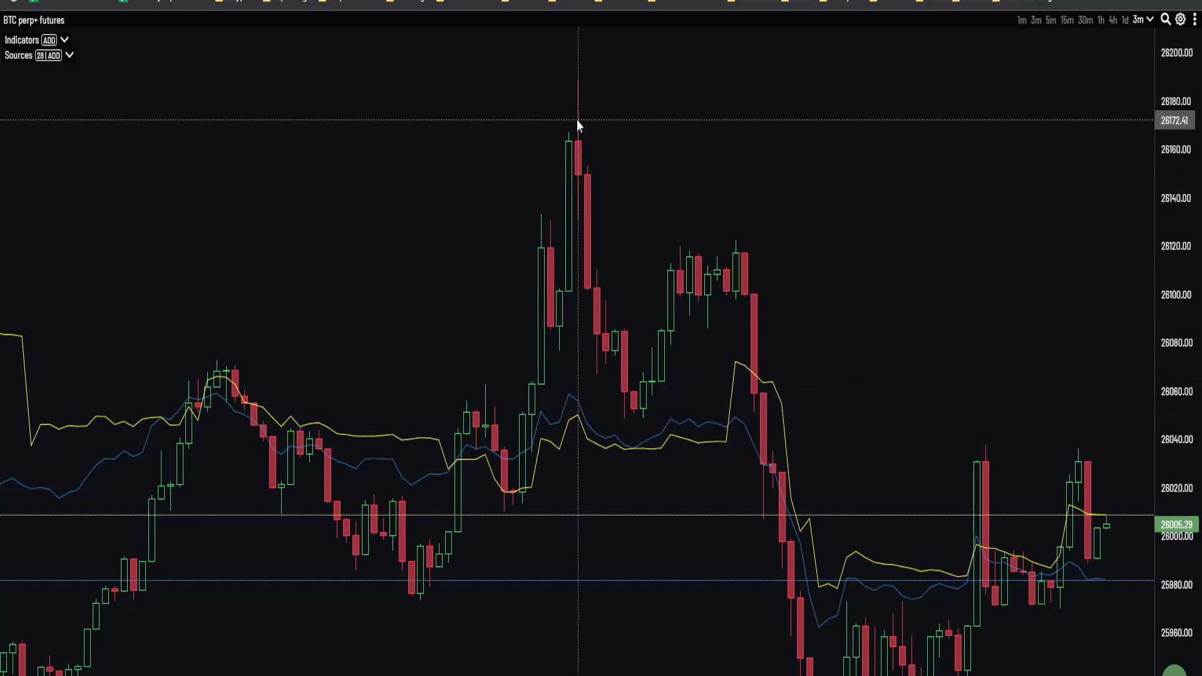
{"action": "left_click_drag", "start_coordinate": [825, 376], "coordinate": [795, 175]}
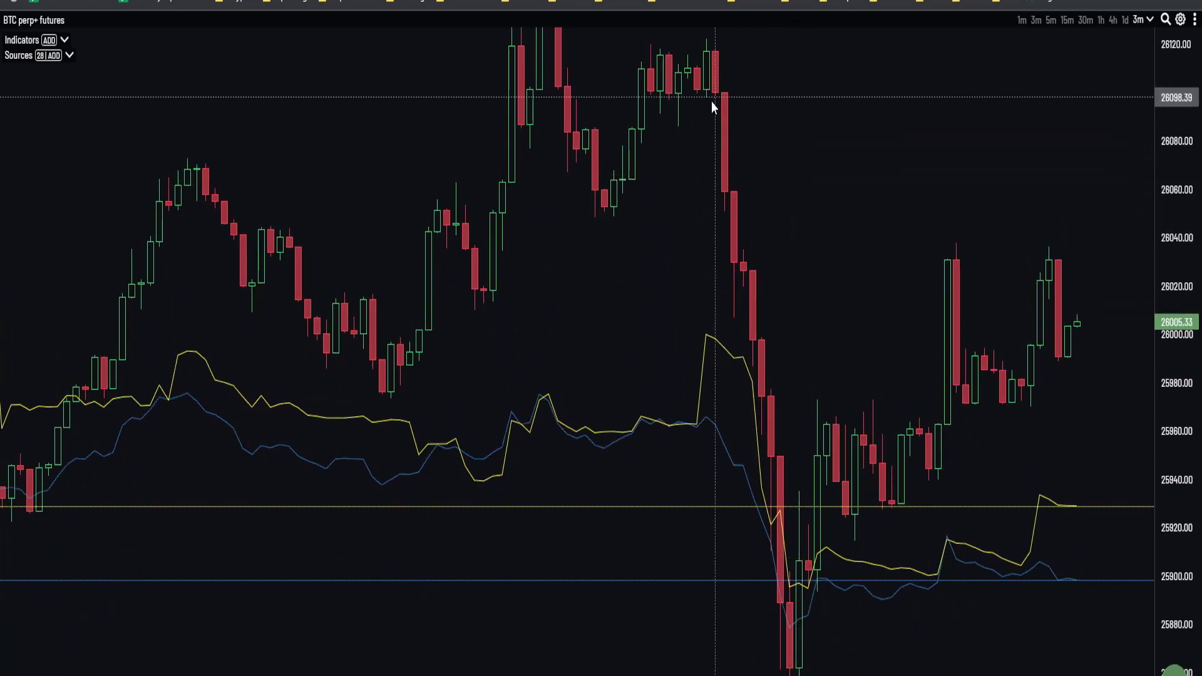
{"action": "left_click_drag", "start_coordinate": [821, 606], "coordinate": [685, 397]}
{"action": "scroll", "coordinate": [930, 403], "scroll_direction": "down", "scroll_amount": 3}
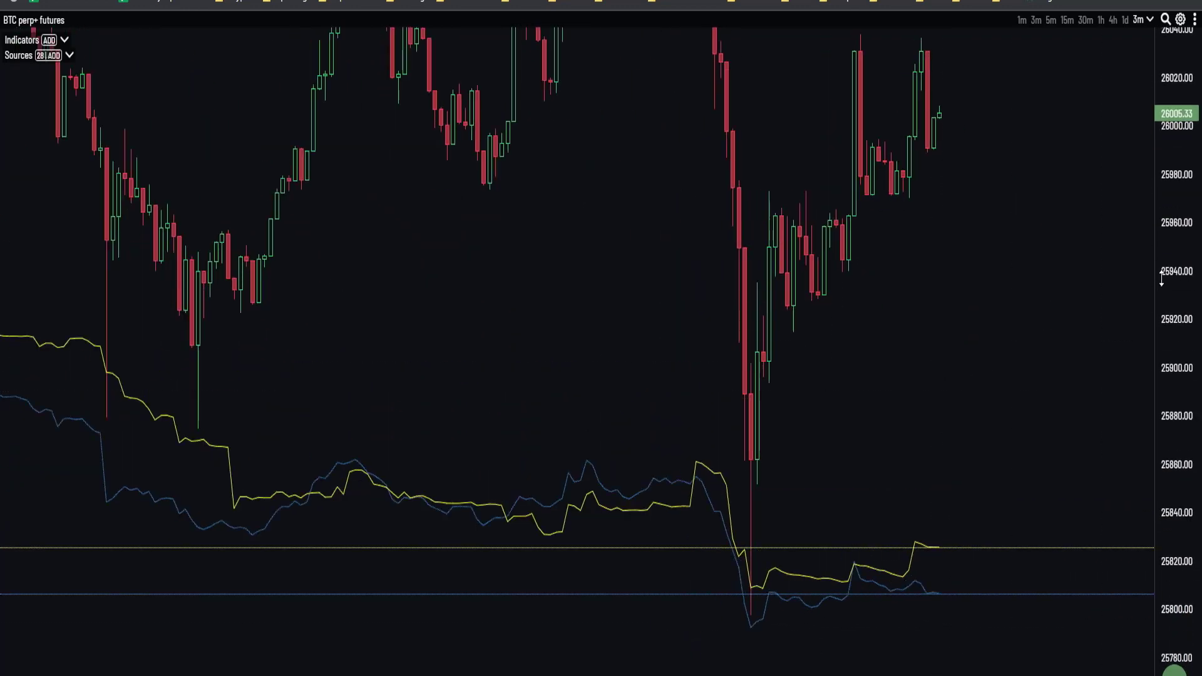
{"action": "left_click_drag", "start_coordinate": [1161, 278], "coordinate": [716, 464]}
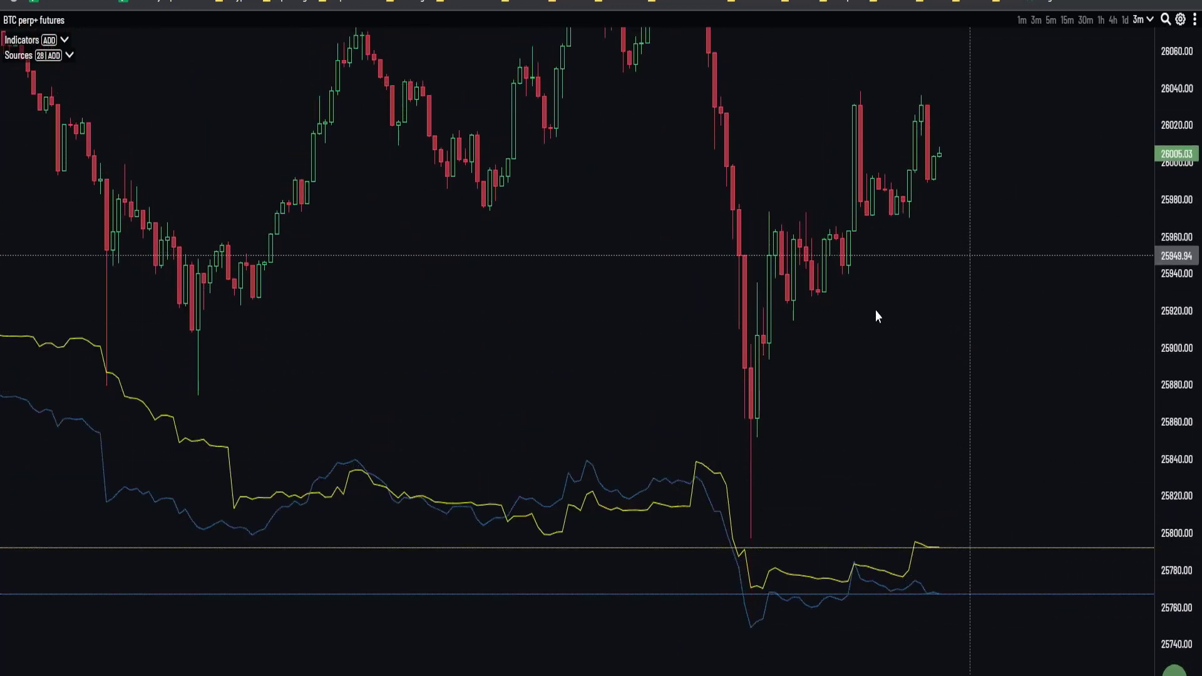
Step: Return to the TradingView BTCUSD chart and circle the latest low where the long green cvd line ends, undoing the stroke
{"action": "key", "text": "ctrl+Tab"}
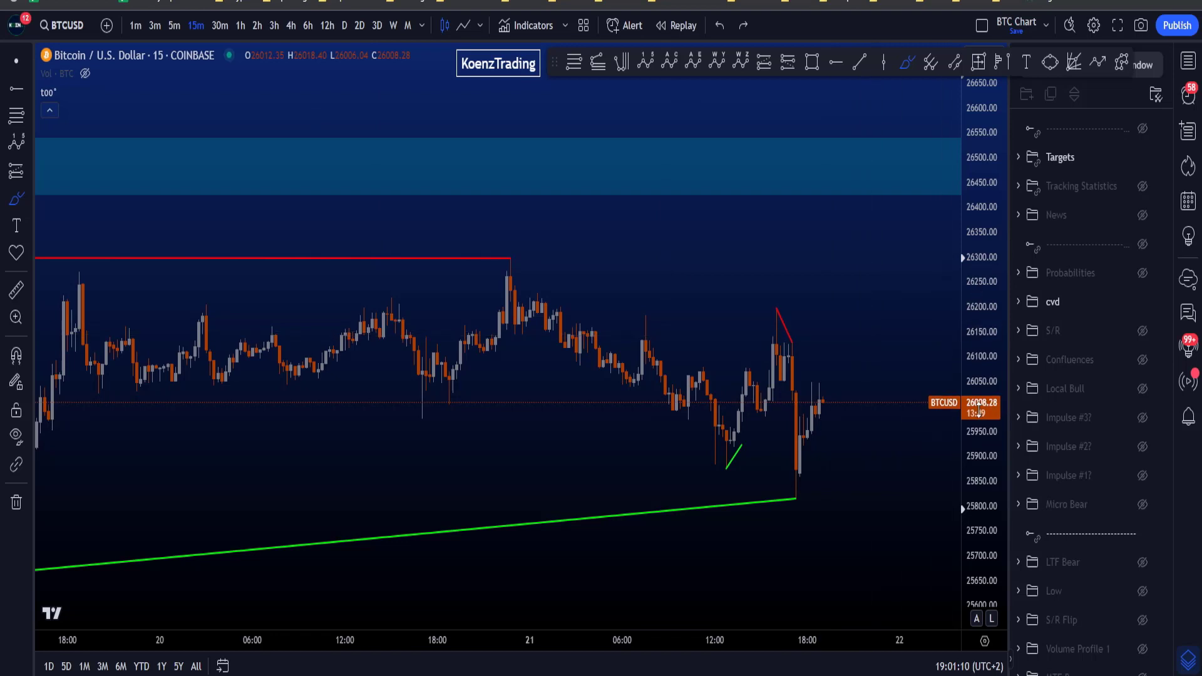
{"action": "left_click_drag", "start_coordinate": [980, 389], "coordinate": [980, 473]}
{"action": "scroll", "coordinate": [881, 477], "scroll_direction": "down", "scroll_amount": 4}
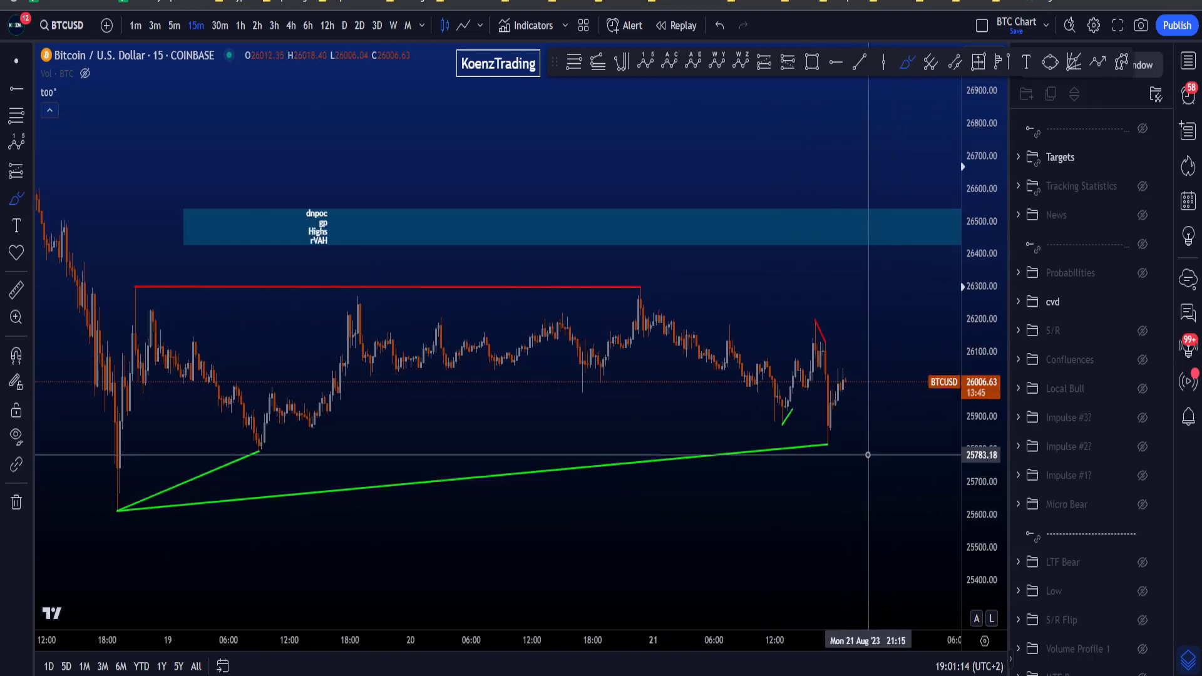
{"action": "mouse_move", "coordinate": [850, 443]}
{"action": "left_mouse_down"}
{"action": "mouse_move", "coordinate": [831, 475]}
{"action": "mouse_move", "coordinate": [837, 463]}
{"action": "mouse_move", "coordinate": [868, 466]}
{"action": "mouse_move", "coordinate": [861, 445]}
{"action": "left_mouse_up"}
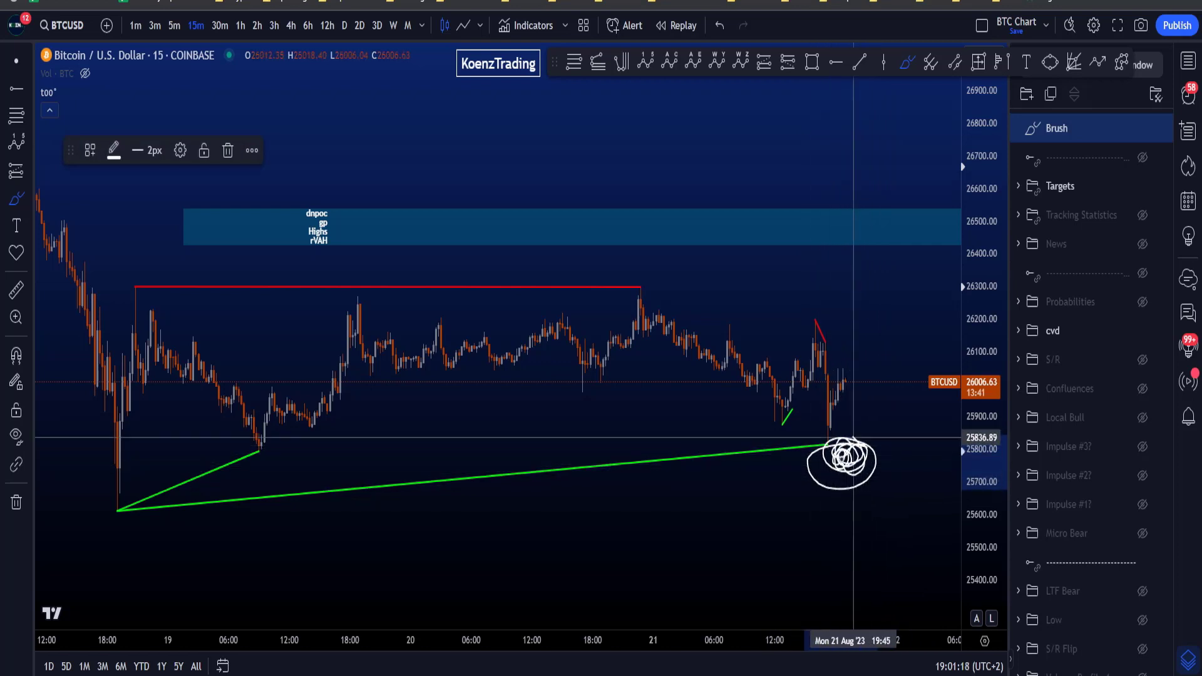
{"action": "key", "text": "ctrl+z"}
Step: Brush over the high at the red line's end and over the blue target zone, removing both strokes
{"action": "mouse_move", "coordinate": [665, 280]}
{"action": "left_mouse_down"}
{"action": "mouse_move", "coordinate": [215, 275]}
{"action": "mouse_move", "coordinate": [275, 341]}
{"action": "mouse_move", "coordinate": [681, 308]}
{"action": "left_mouse_up"}
{"action": "key", "text": "ctrl+z"}
{"action": "mouse_move", "coordinate": [838, 203]}
{"action": "left_mouse_down"}
{"action": "mouse_move", "coordinate": [845, 255]}
{"action": "mouse_move", "coordinate": [850, 203]}
{"action": "left_mouse_up"}
{"action": "key", "text": "Delete"}
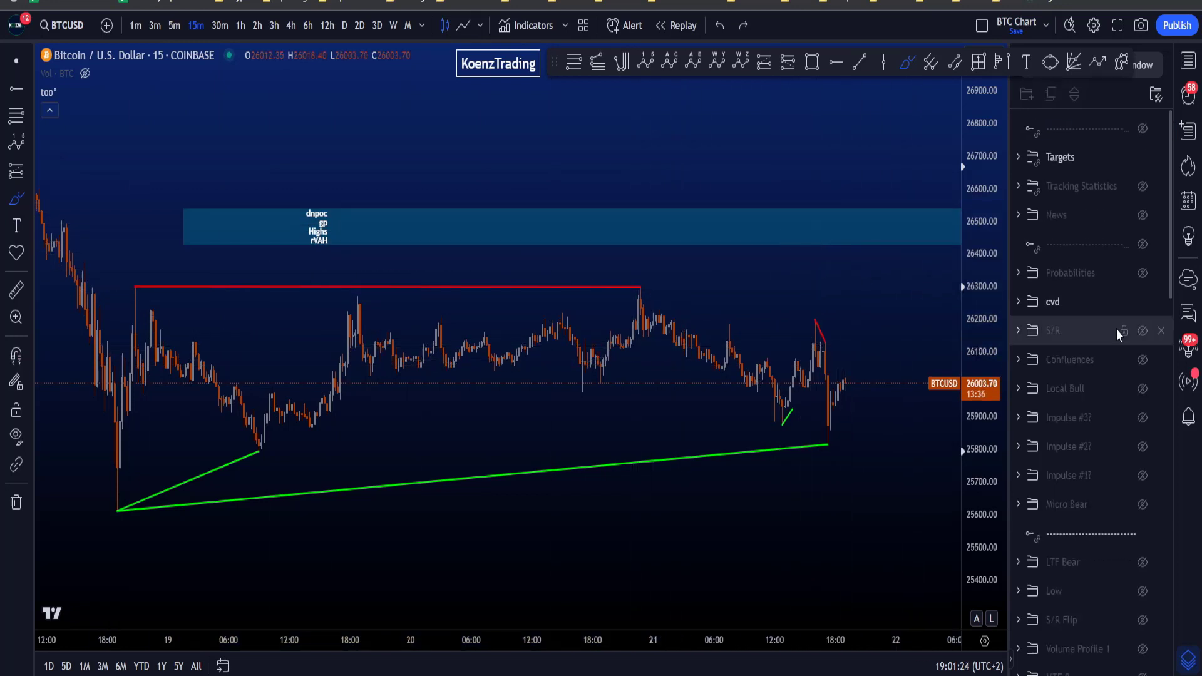
Step: Hide the cvd drawing group and show the Probabilities group on a wider view of the chart
{"action": "left_click", "coordinate": [1142, 302]}
{"action": "left_click", "coordinate": [1142, 274]}
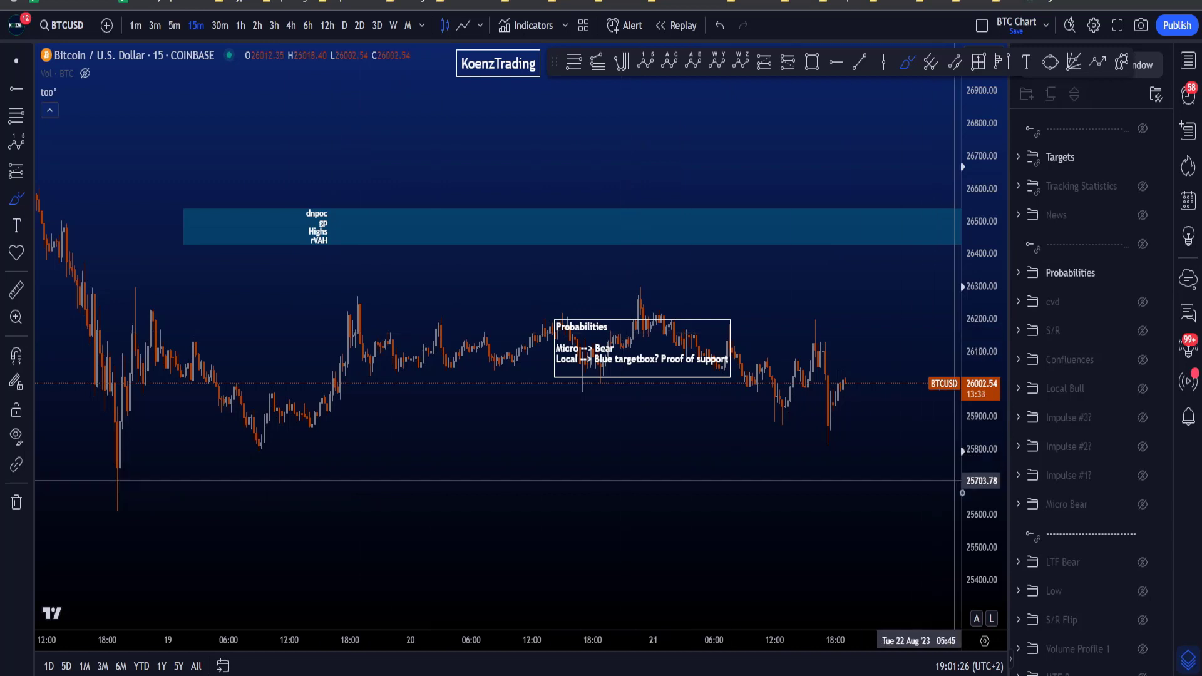
{"action": "scroll", "coordinate": [884, 469], "scroll_direction": "down", "scroll_amount": 2}
{"action": "scroll", "coordinate": [885, 470], "scroll_direction": "down", "scroll_amount": 1}
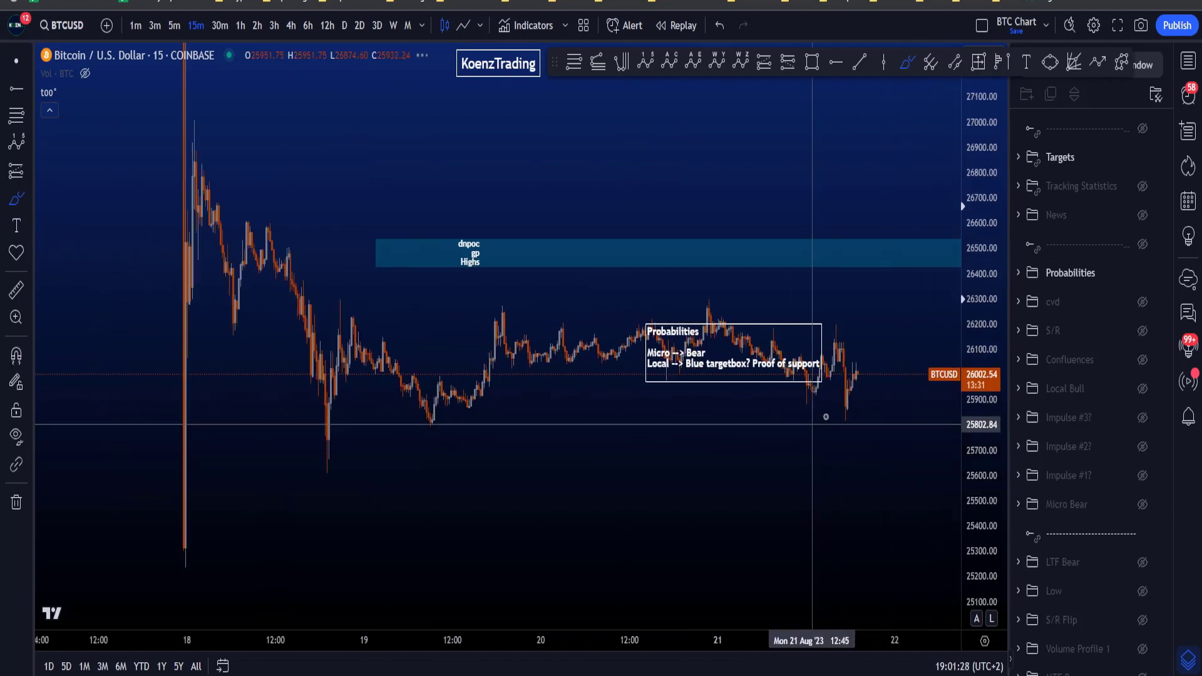
Step: Sketch a downward move below the latest lows with two brush strokes and undo both
{"action": "left_click_drag", "start_coordinate": [817, 419], "coordinate": [907, 543]}
{"action": "mouse_move", "coordinate": [914, 469]}
{"action": "left_mouse_down"}
{"action": "mouse_move", "coordinate": [929, 567]}
{"action": "mouse_move", "coordinate": [867, 546]}
{"action": "left_mouse_up"}
{"action": "key", "text": "ctrl+z"}
{"action": "key", "text": "ctrl+z"}
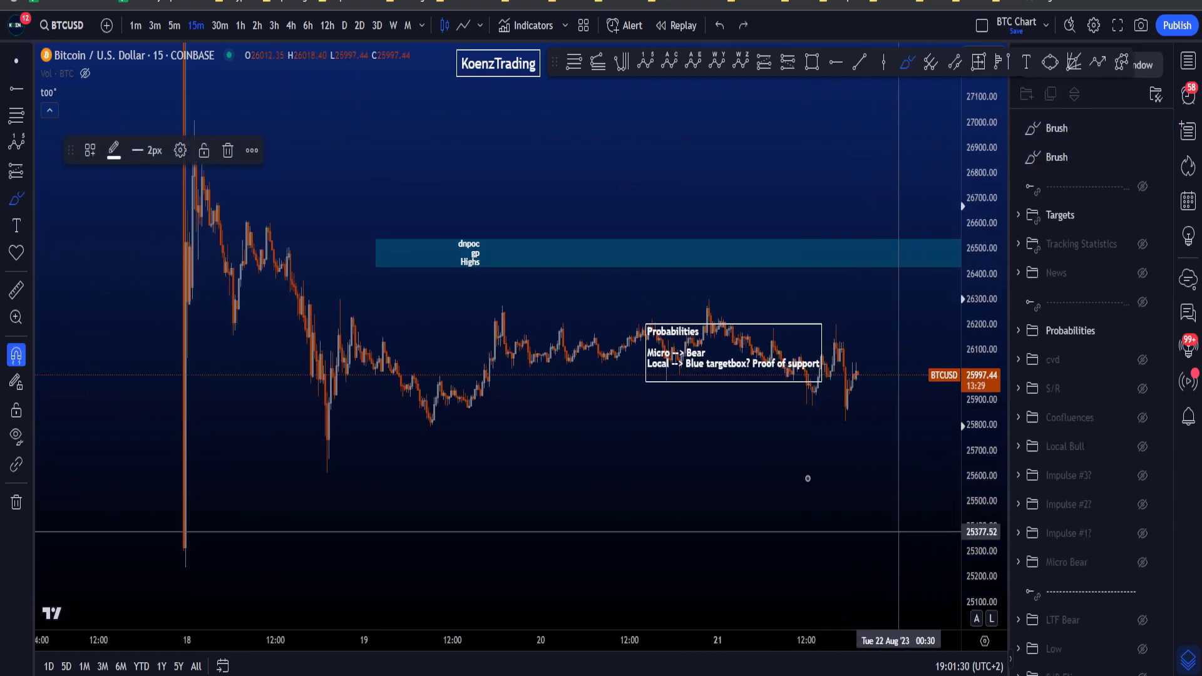
Step: Switch from the brush to the cursor and move the Probabilities note up onto the blue target zone
{"action": "left_click", "coordinate": [18, 65]}
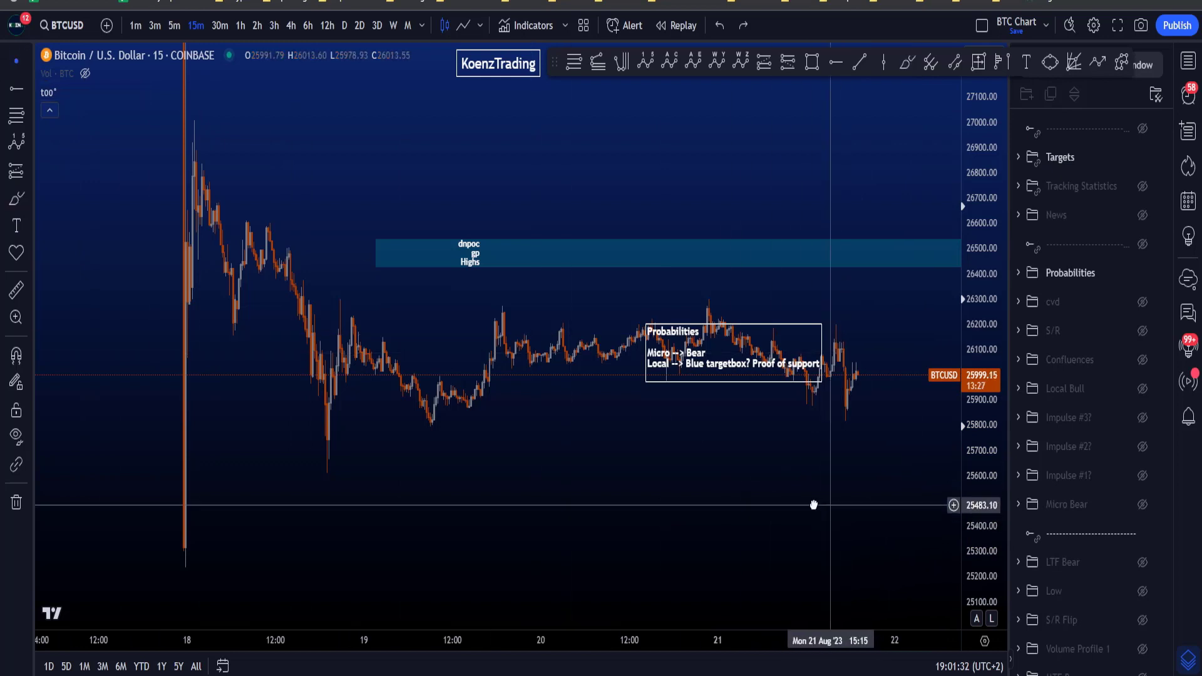
{"action": "left_click_drag", "start_coordinate": [812, 501], "coordinate": [699, 498]}
{"action": "left_click_drag", "start_coordinate": [604, 366], "coordinate": [741, 247]}
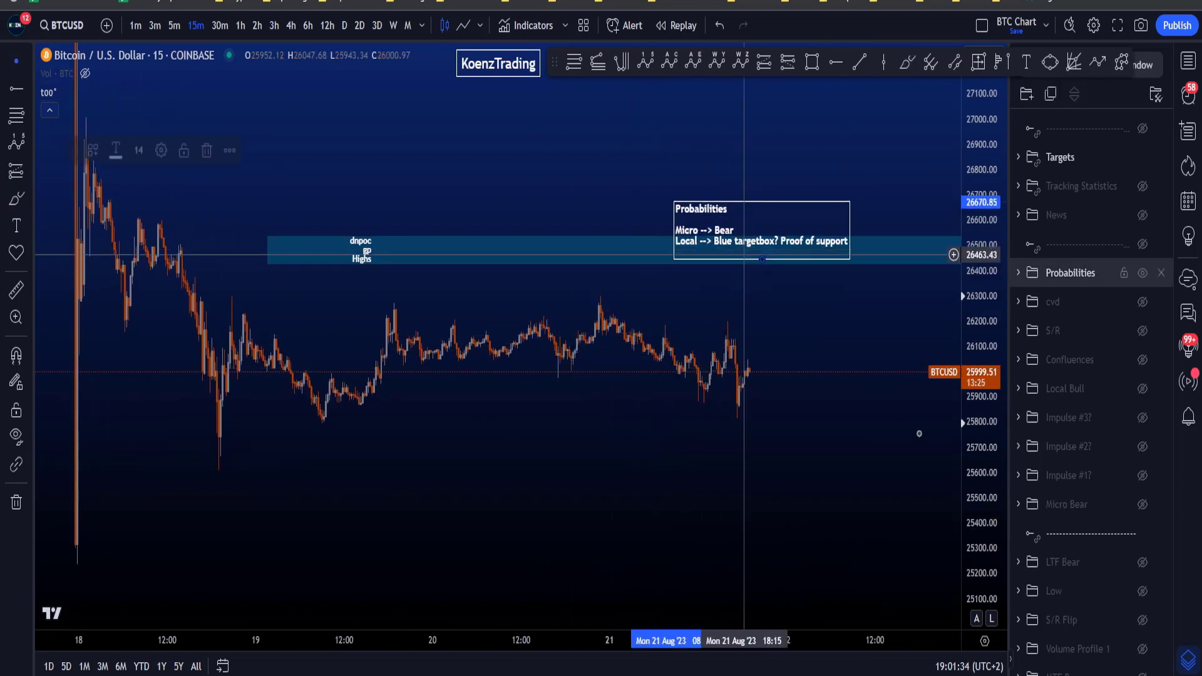
Step: Show the Impulse #1?, Impulse #2? and Impulse #3? drawing groups one at a time, hiding each again
{"action": "left_click", "coordinate": [1142, 475]}
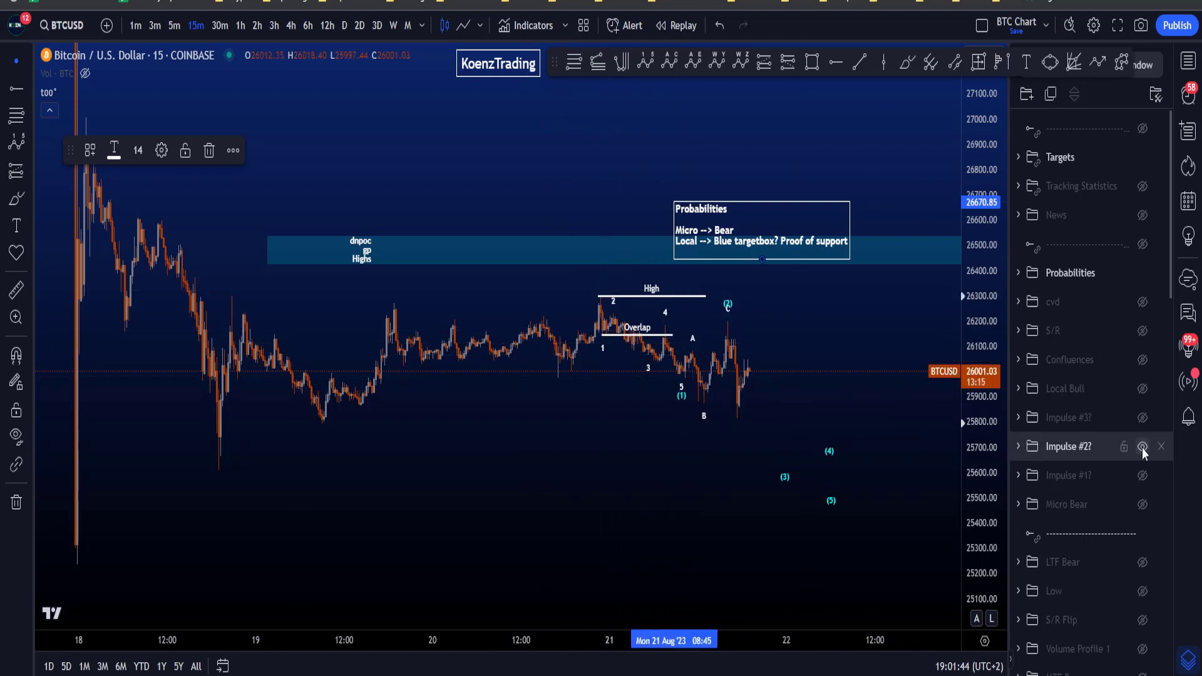
{"action": "left_click", "coordinate": [1140, 423]}
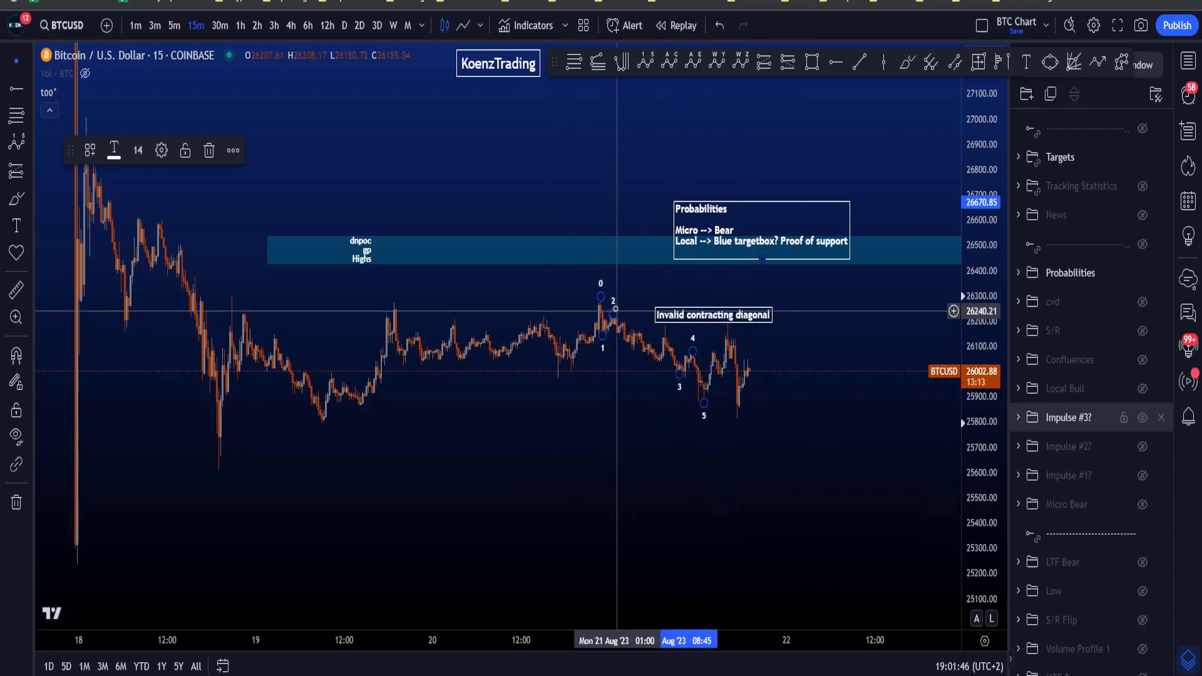
{"action": "left_click", "coordinate": [1146, 423]}
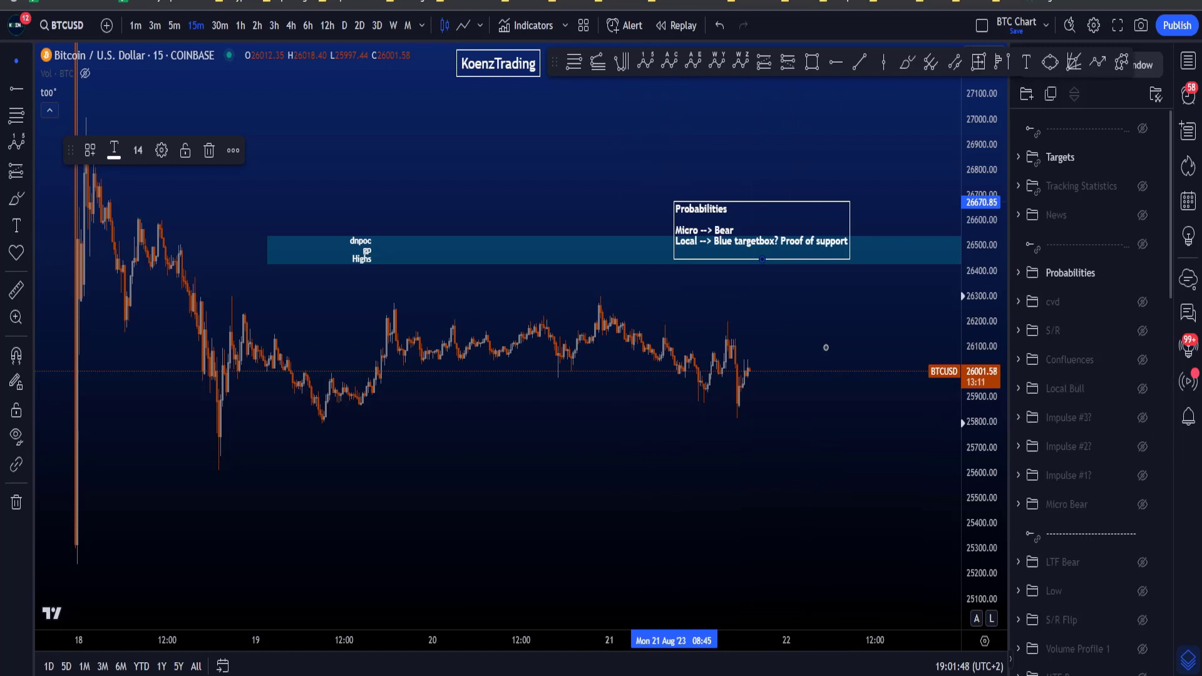
Step: Move the Probabilities note higher so it sits just above the blue target zone
{"action": "left_click_drag", "start_coordinate": [772, 216], "coordinate": [764, 172]}
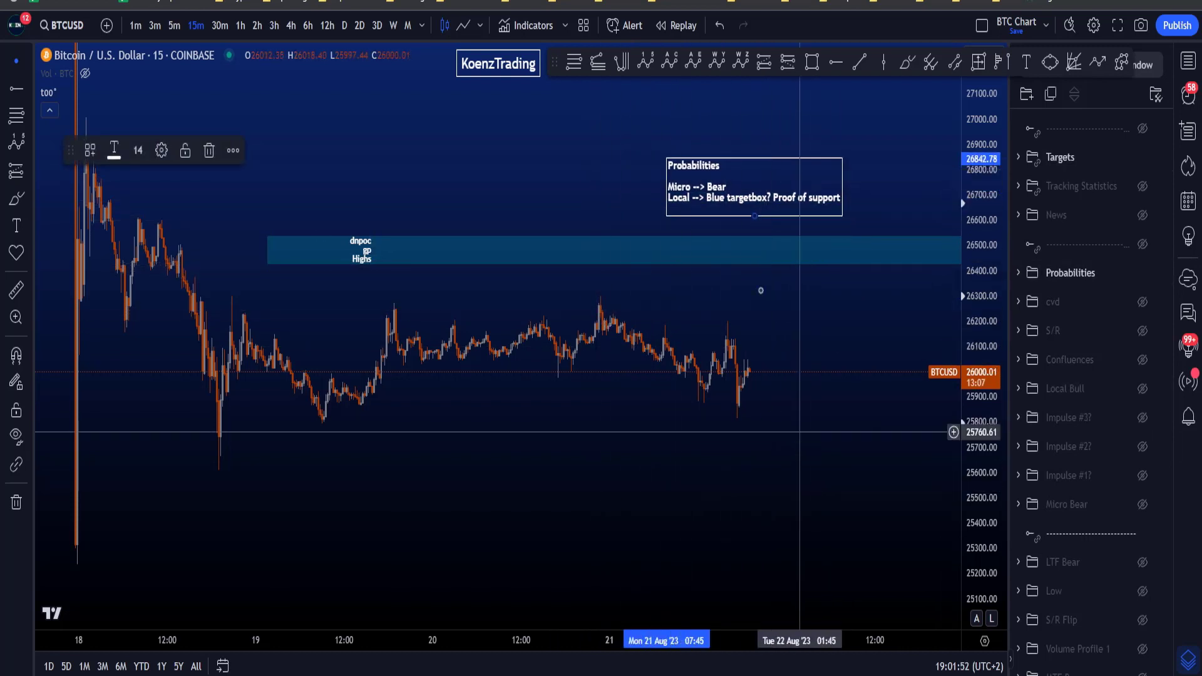